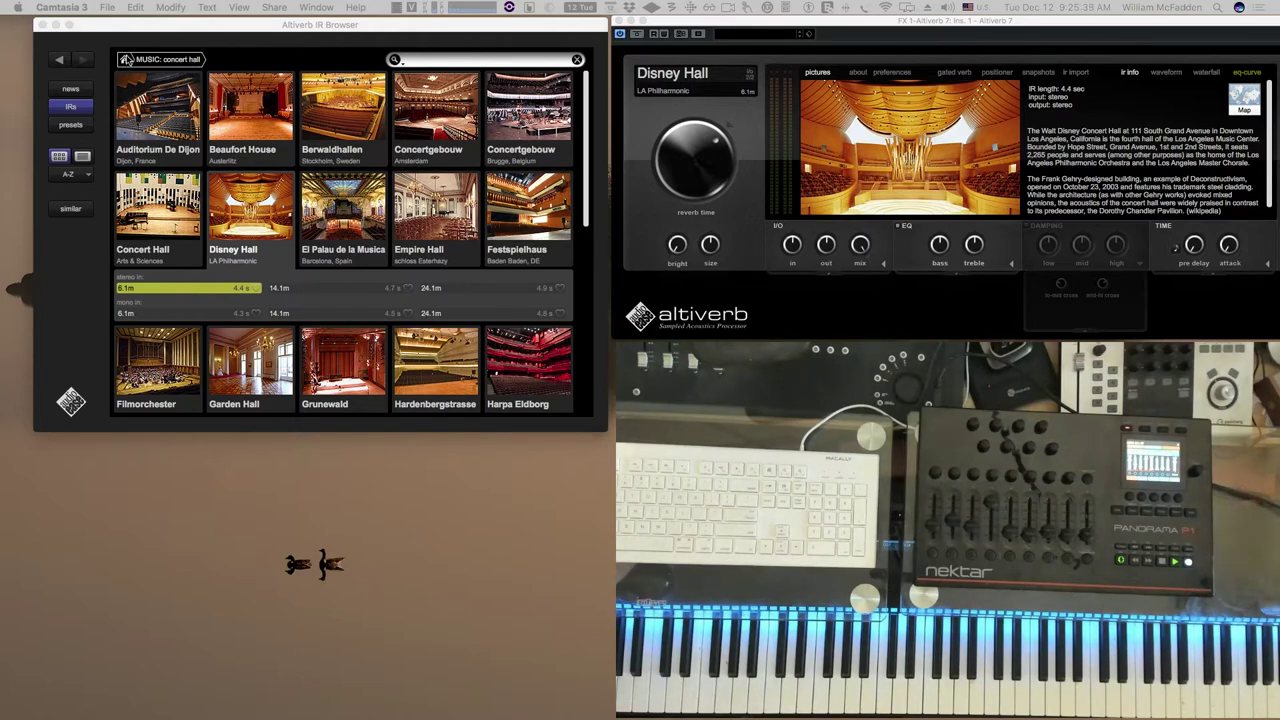
Browse the religious collection's chapel and church reverb thumbnails, scrolling down and back up.
left_click(126, 59)
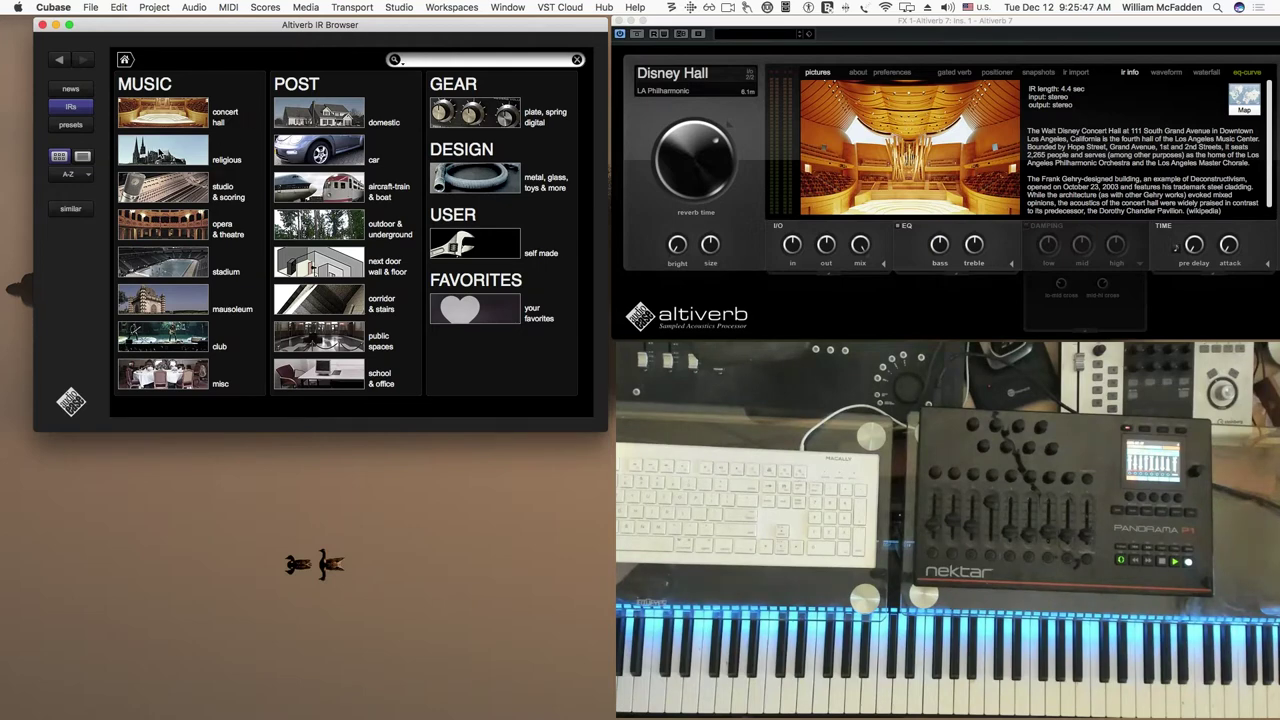
left_click(158, 152)
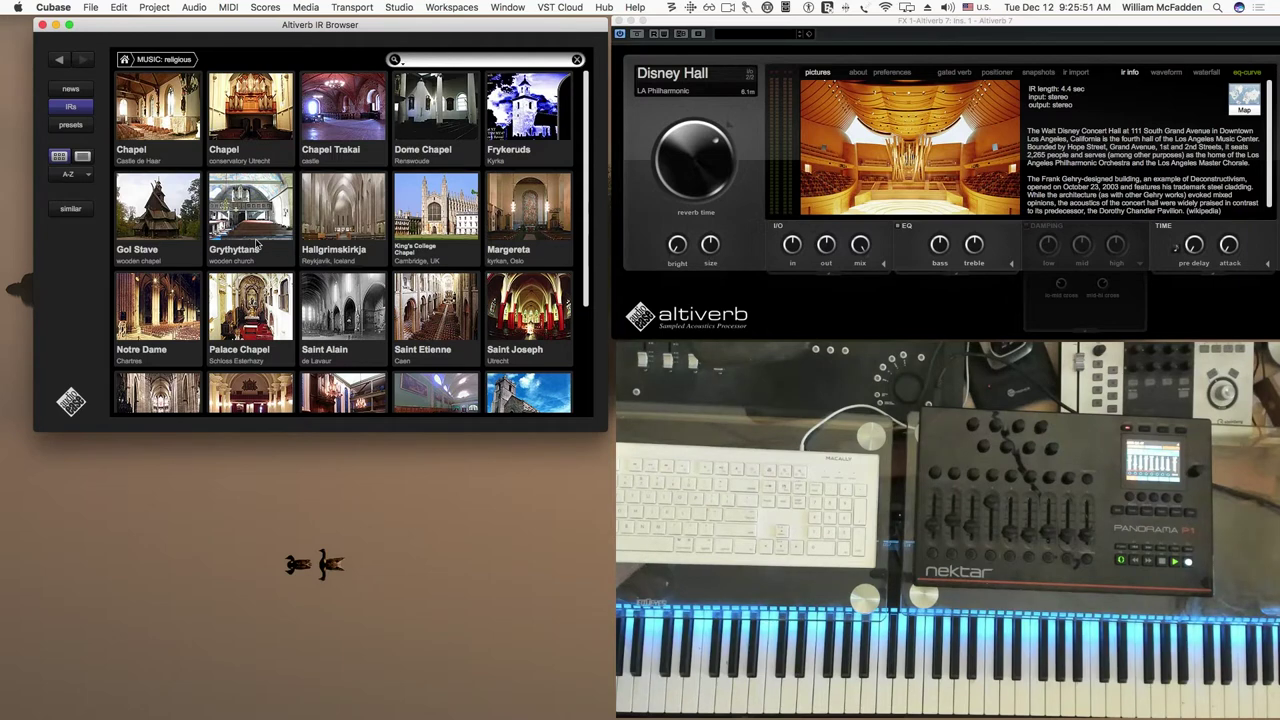
scroll(257, 243, "down", 2)
scroll(257, 243, "down", 1)
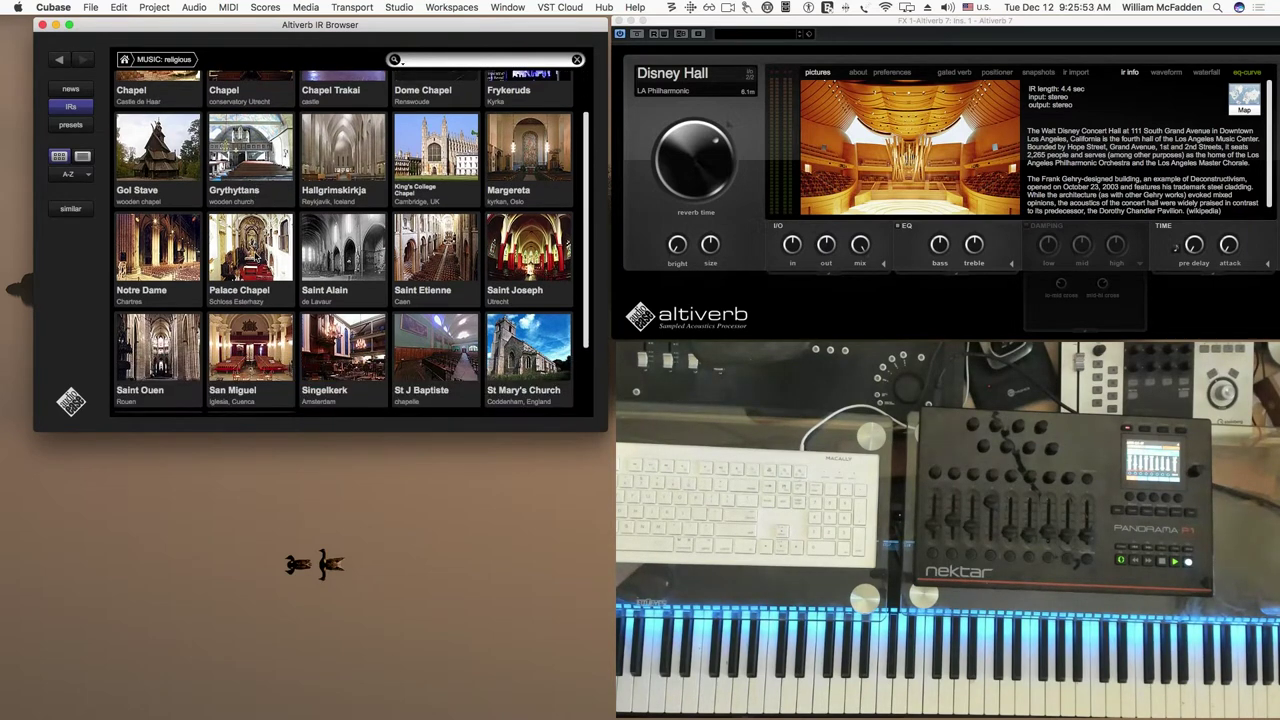
scroll(257, 245, "down", 4)
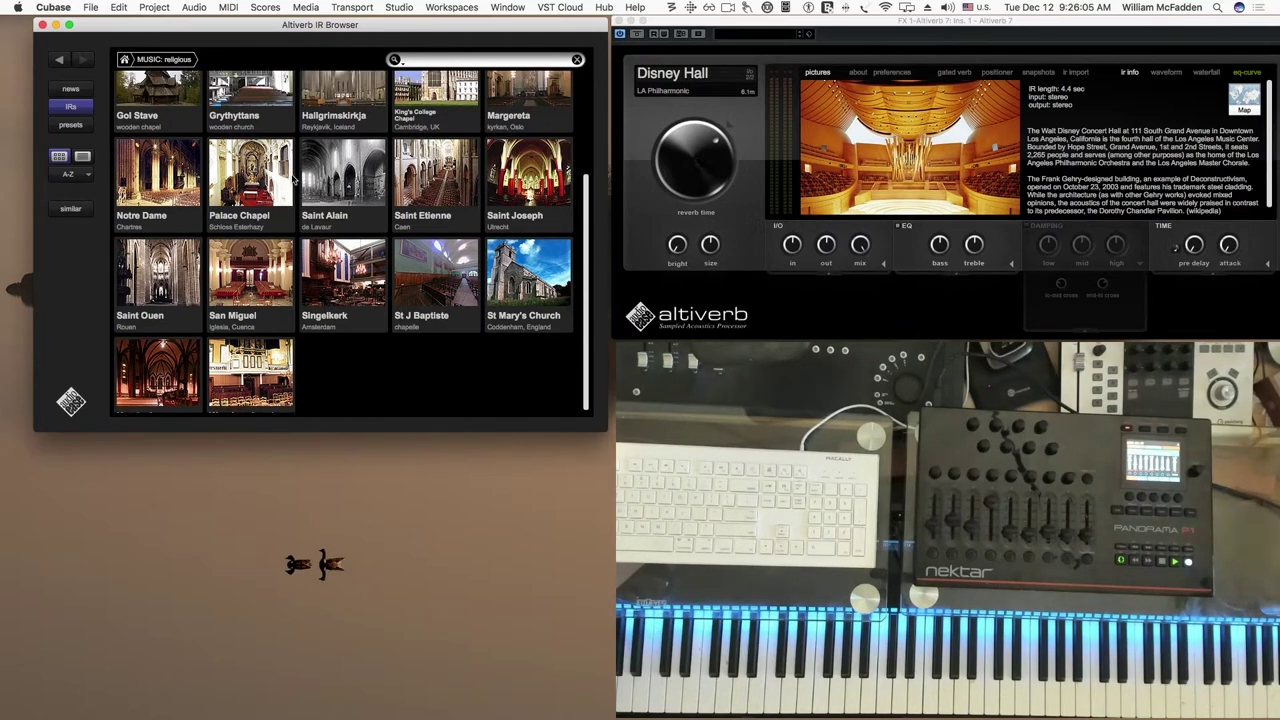
scroll(293, 178, "up", 3)
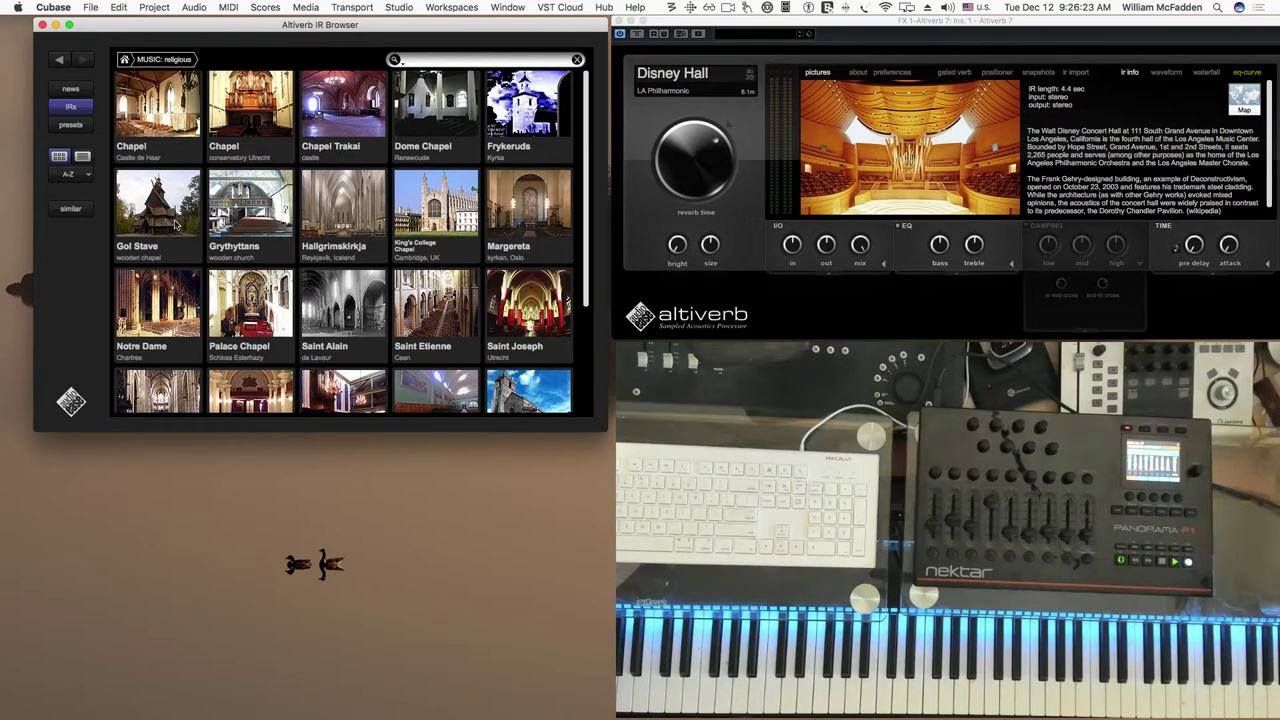
scroll(178, 233, "down", 2)
scroll(178, 234, "up", 2)
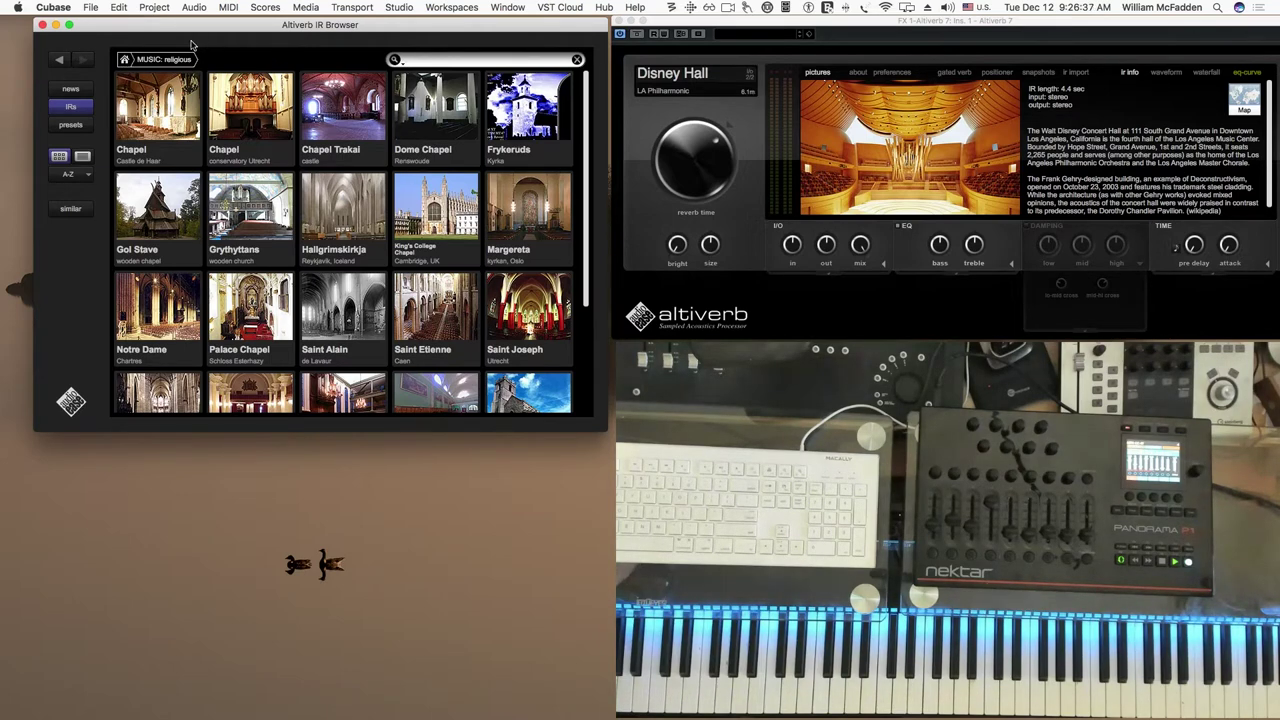
Load Disney Hall's 24.1m stereo impulse response from the concert hall collection.
left_click(125, 60)
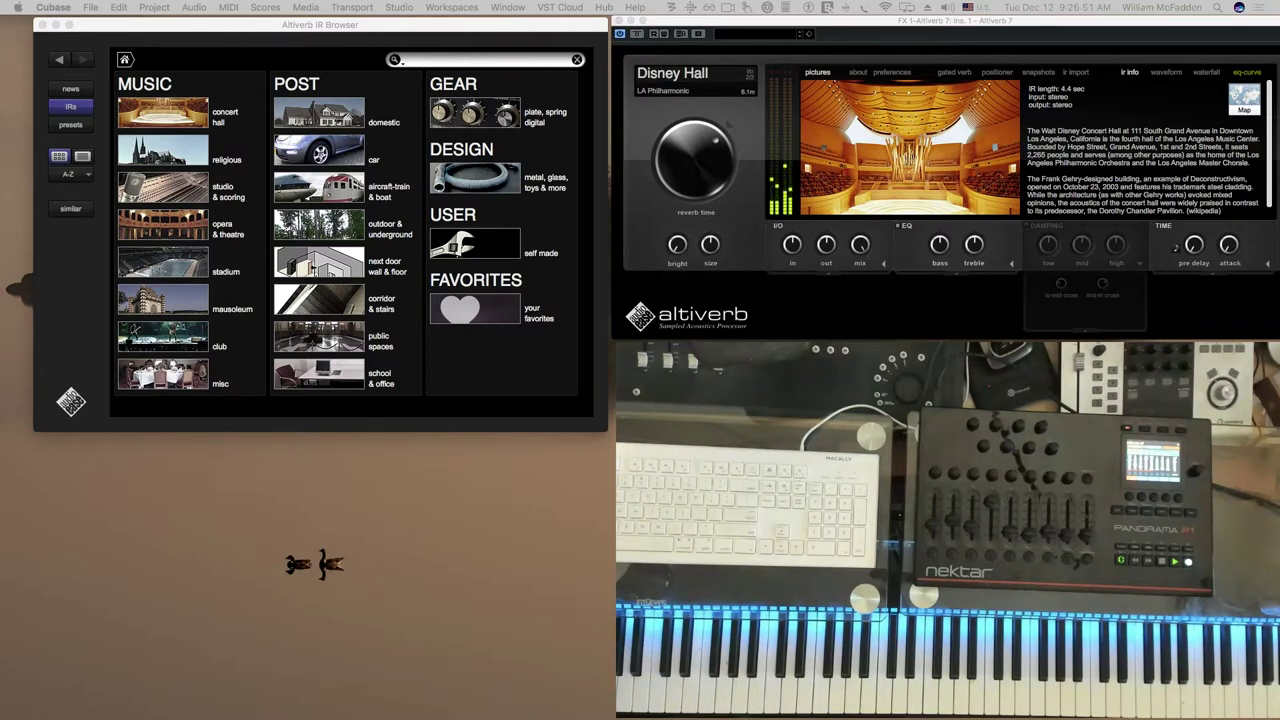
mouse_move(868, 146)
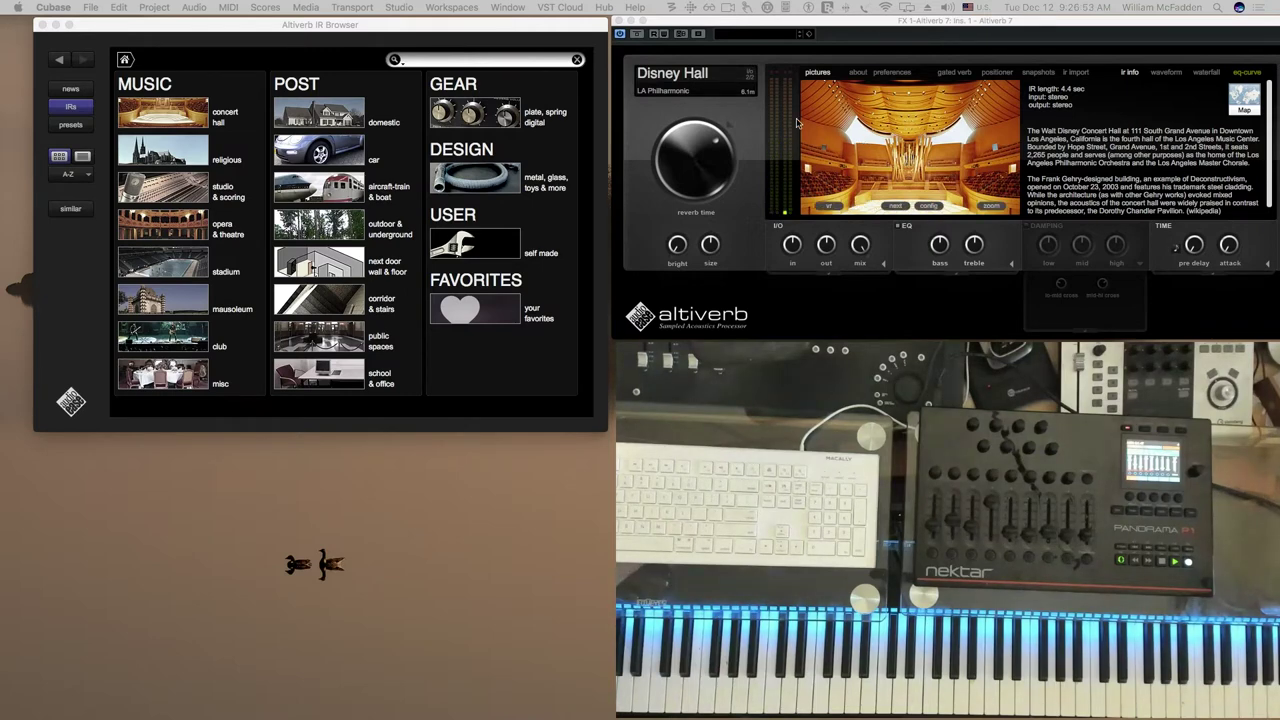
left_click(894, 207)
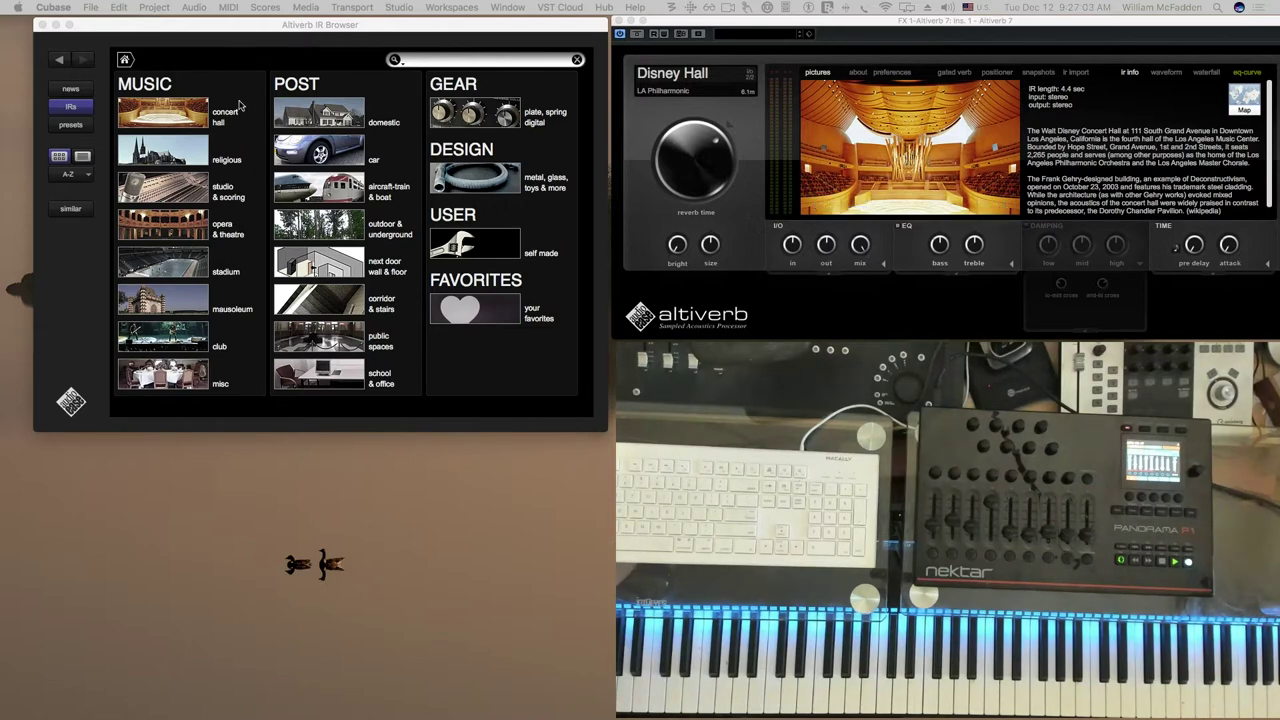
left_click(167, 115)
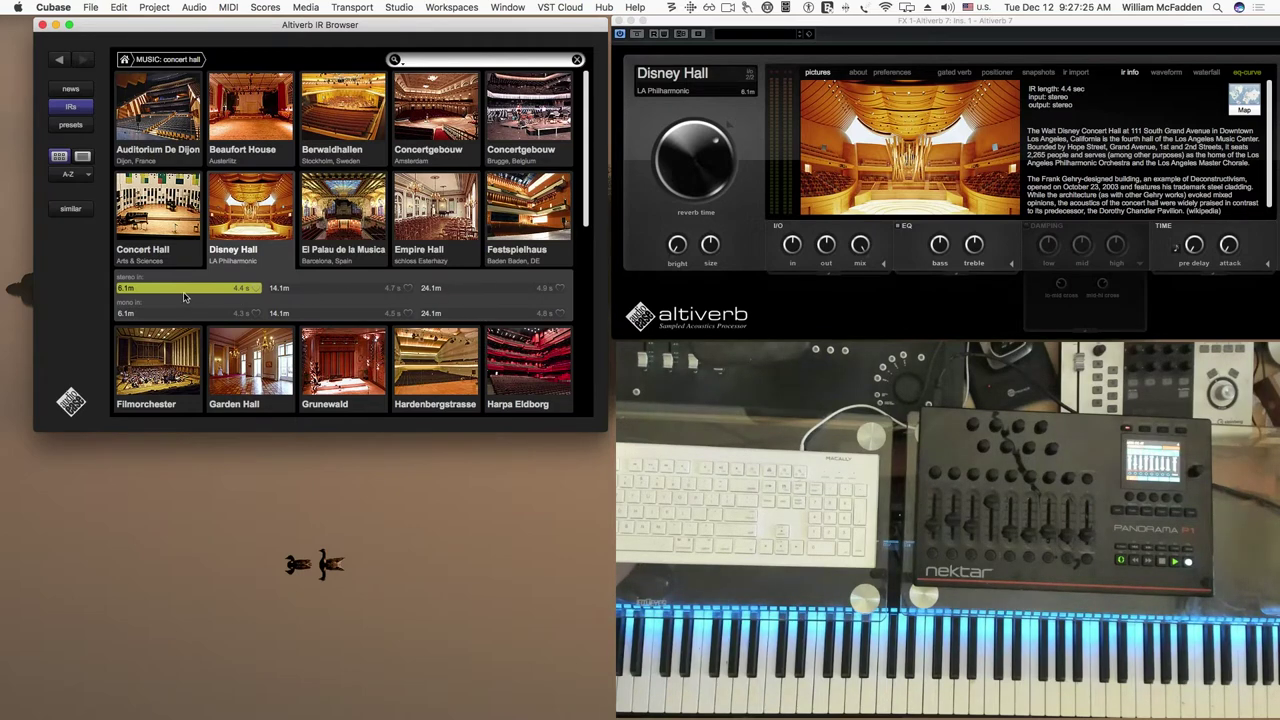
left_click(505, 290)
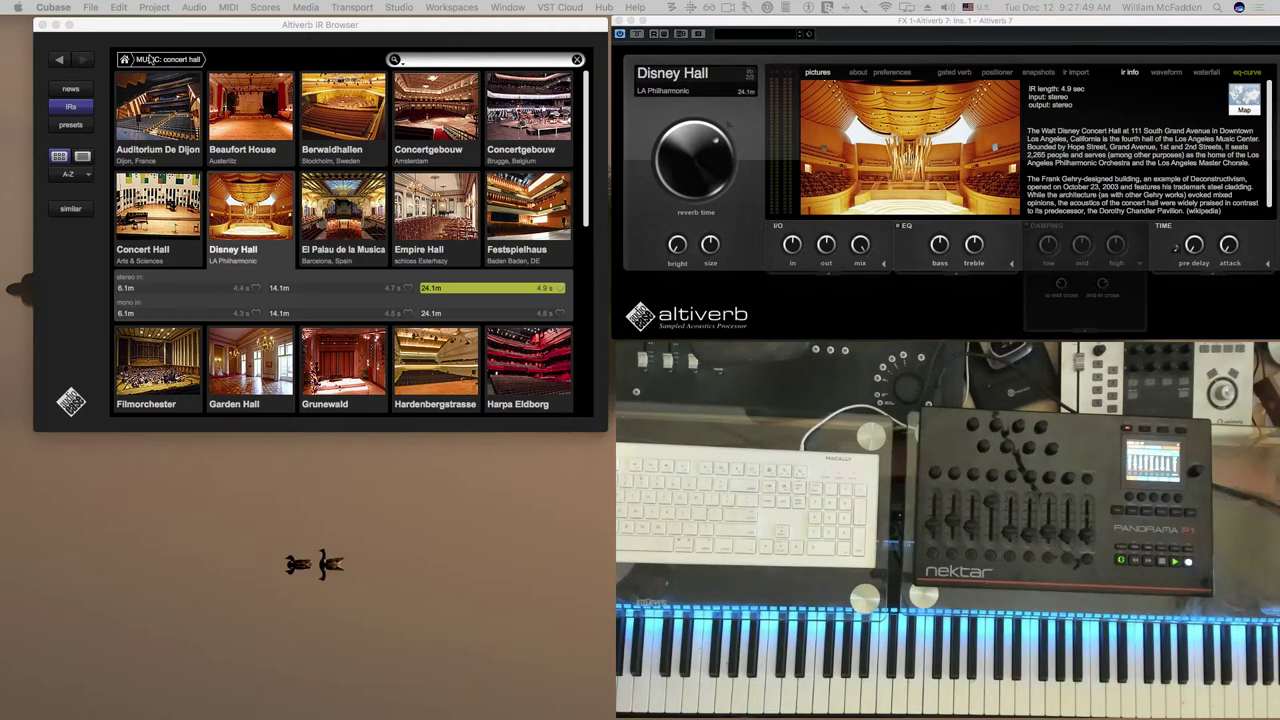
Scroll the concert hall collection down to Vredenburg Hall 2 and Zeeuwse Concertzaal.
left_click(125, 60)
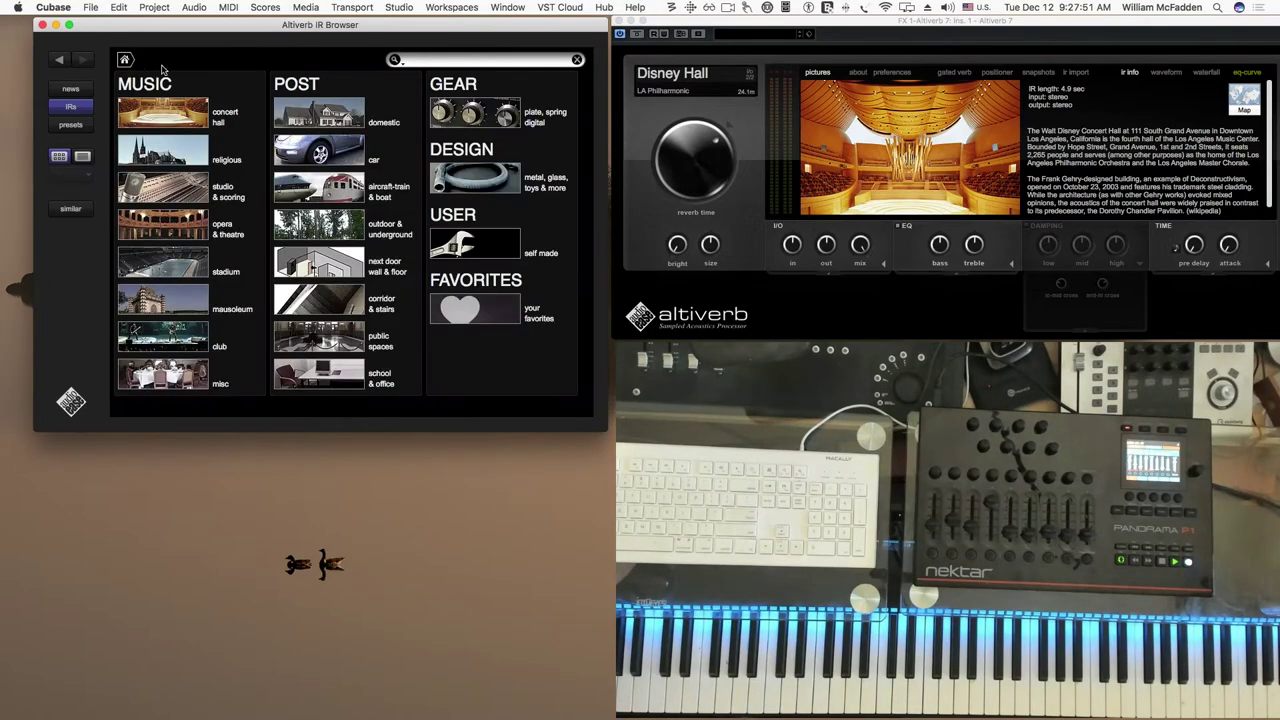
left_click(182, 118)
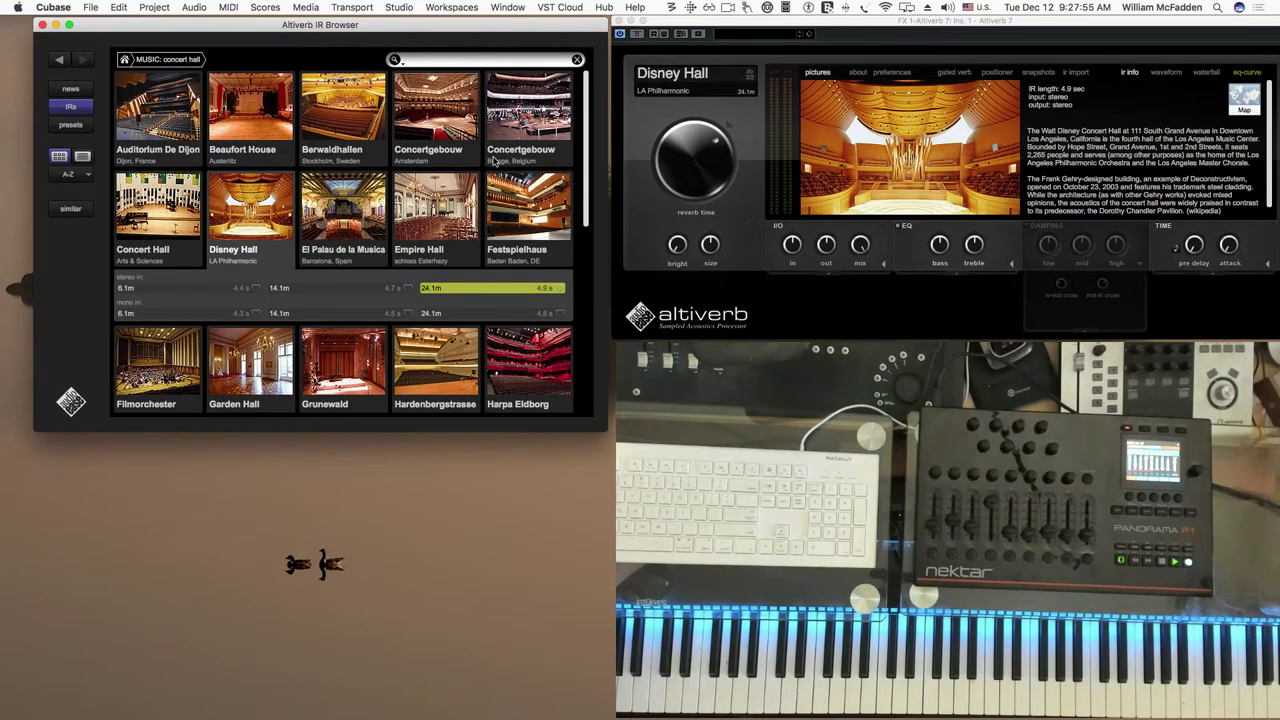
scroll(468, 207, "down", 3)
scroll(463, 215, "down", 1)
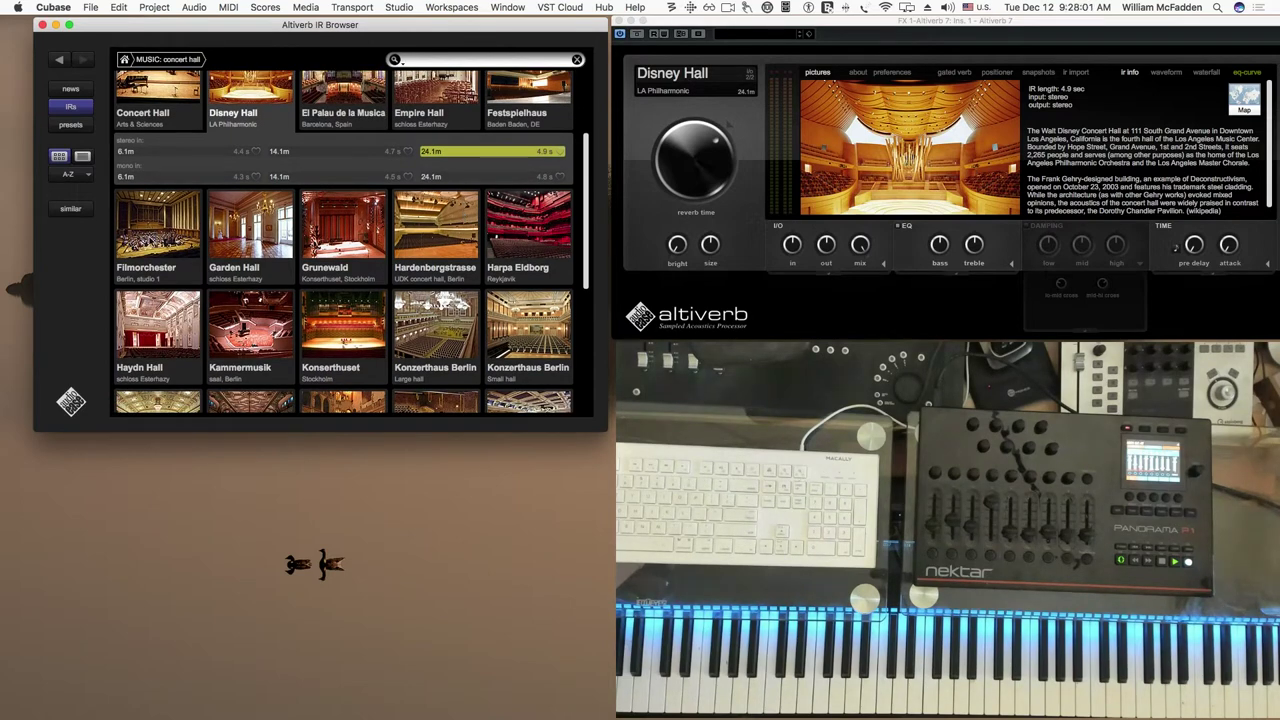
scroll(150, 238, "down", 2)
scroll(150, 238, "down", 2)
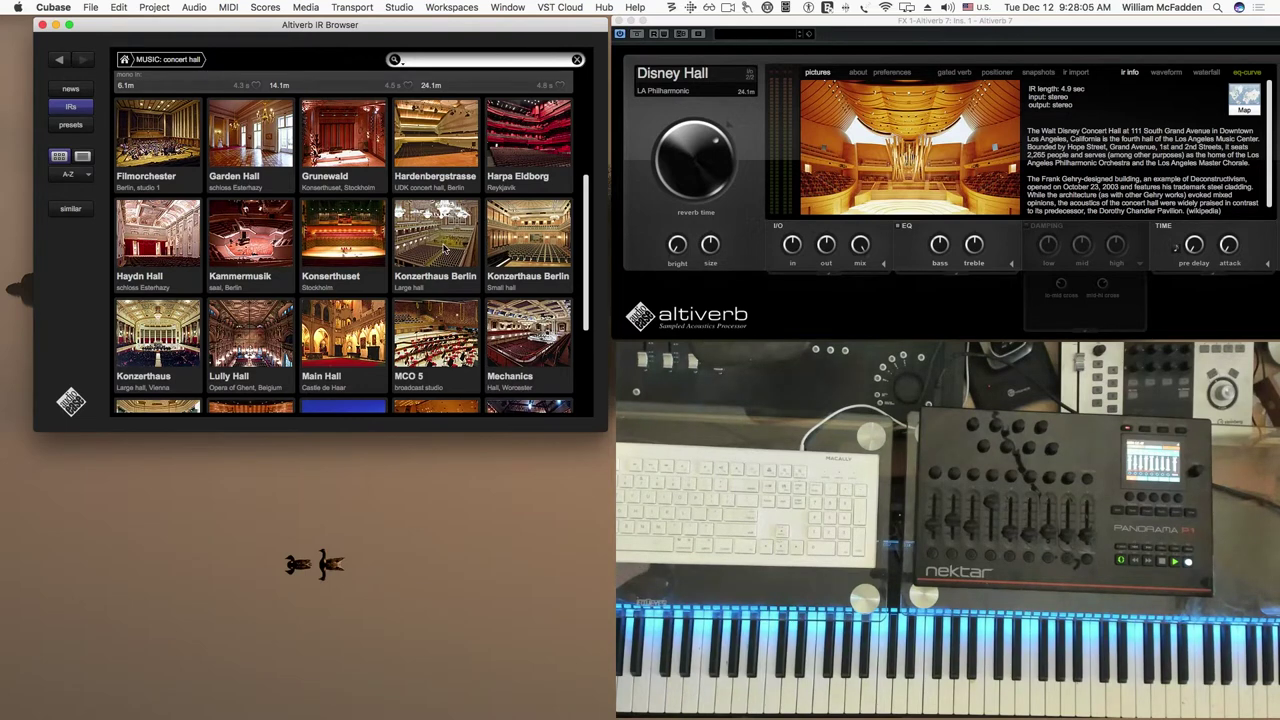
scroll(443, 248, "down", 2)
scroll(443, 248, "down", 1)
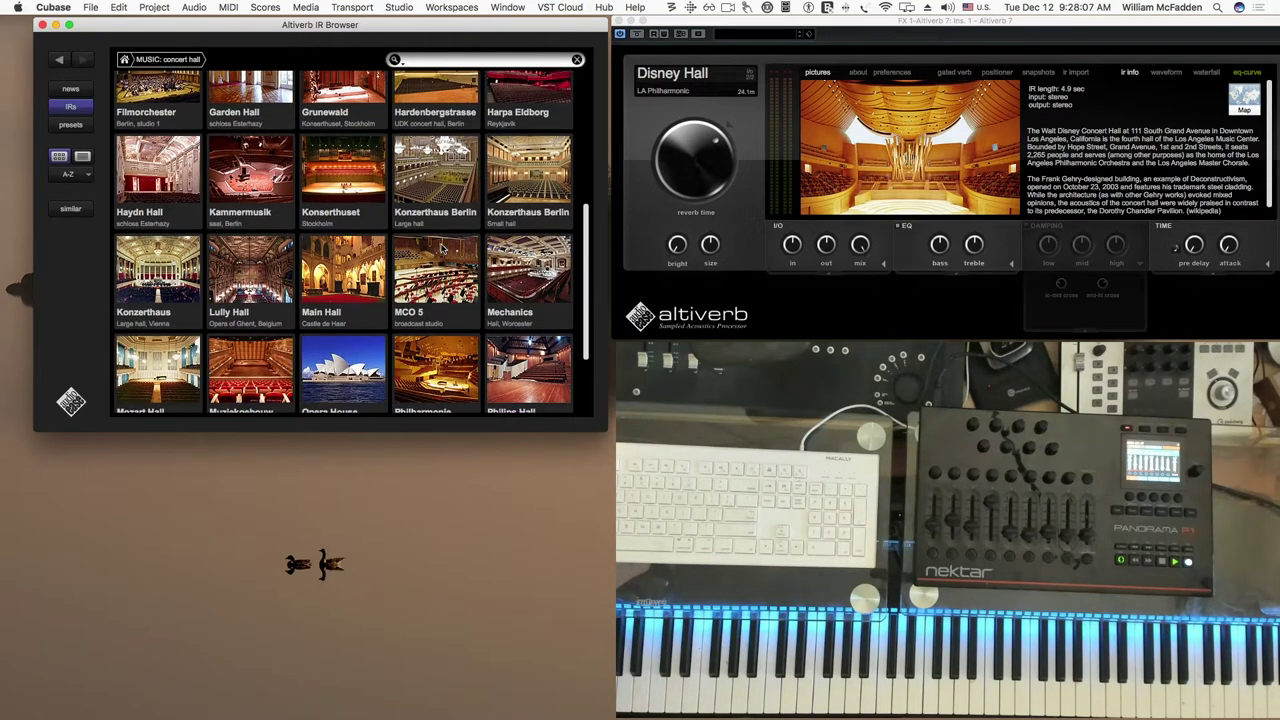
scroll(443, 248, "down", 1)
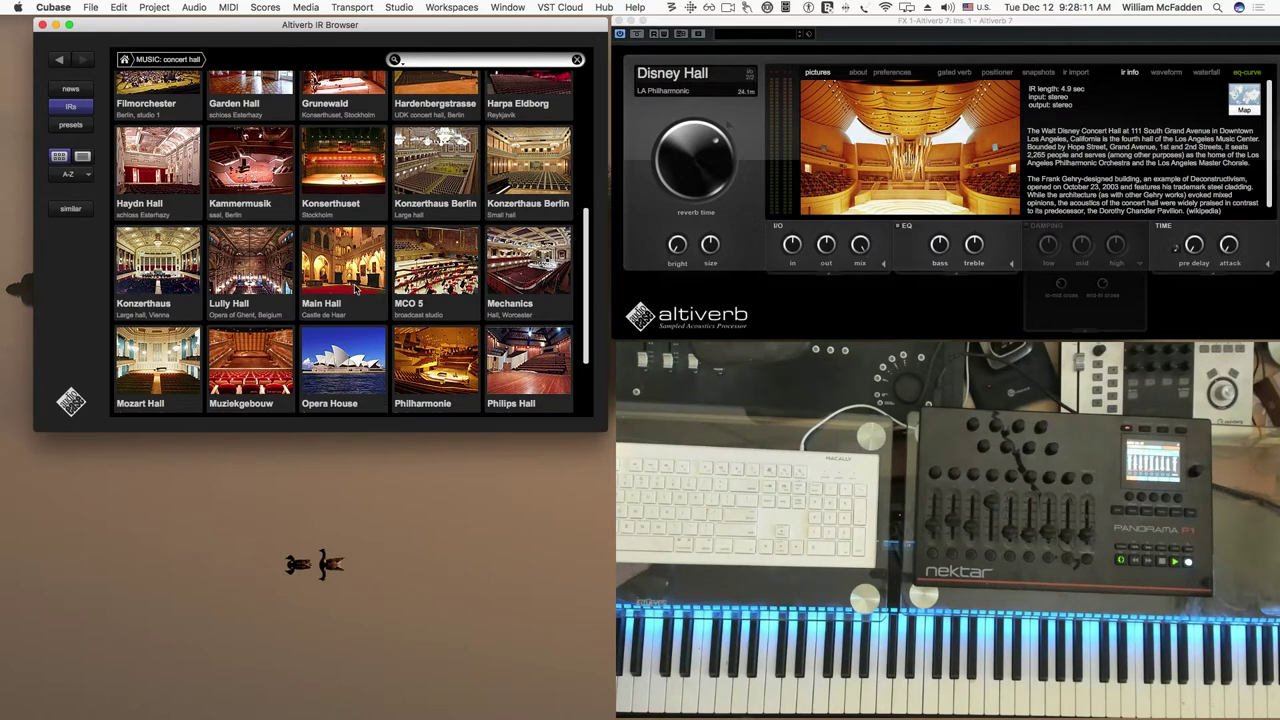
scroll(355, 289, "down", 1)
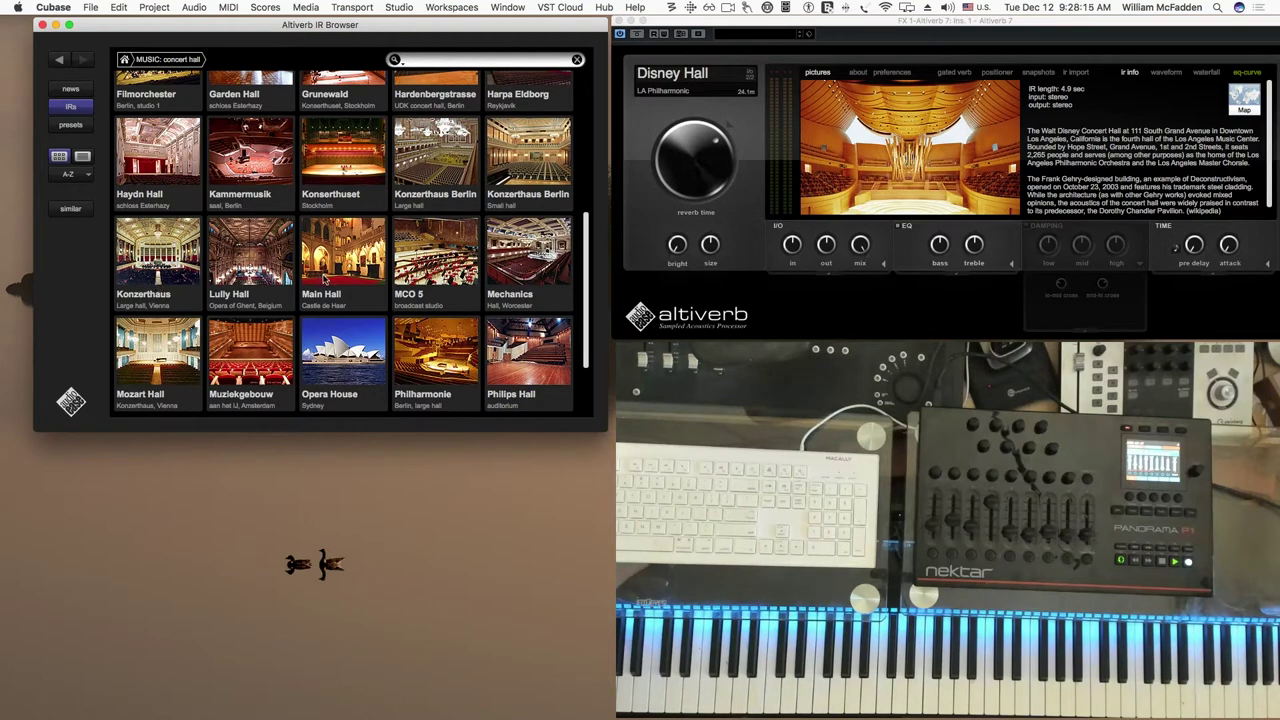
scroll(323, 280, "down", 3)
scroll(323, 280, "down", 1)
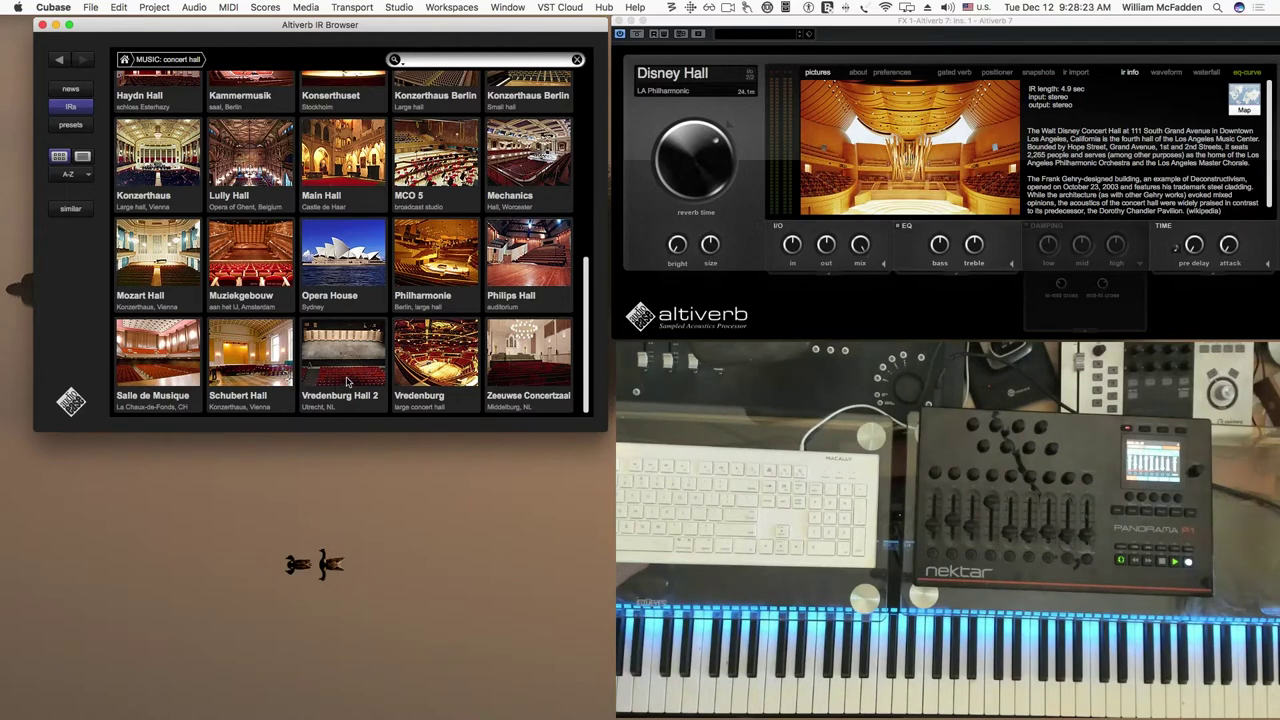
Load Vredenburg Hall 2's 14.1m medium impulse response, then return to the category overview.
left_click(347, 381)
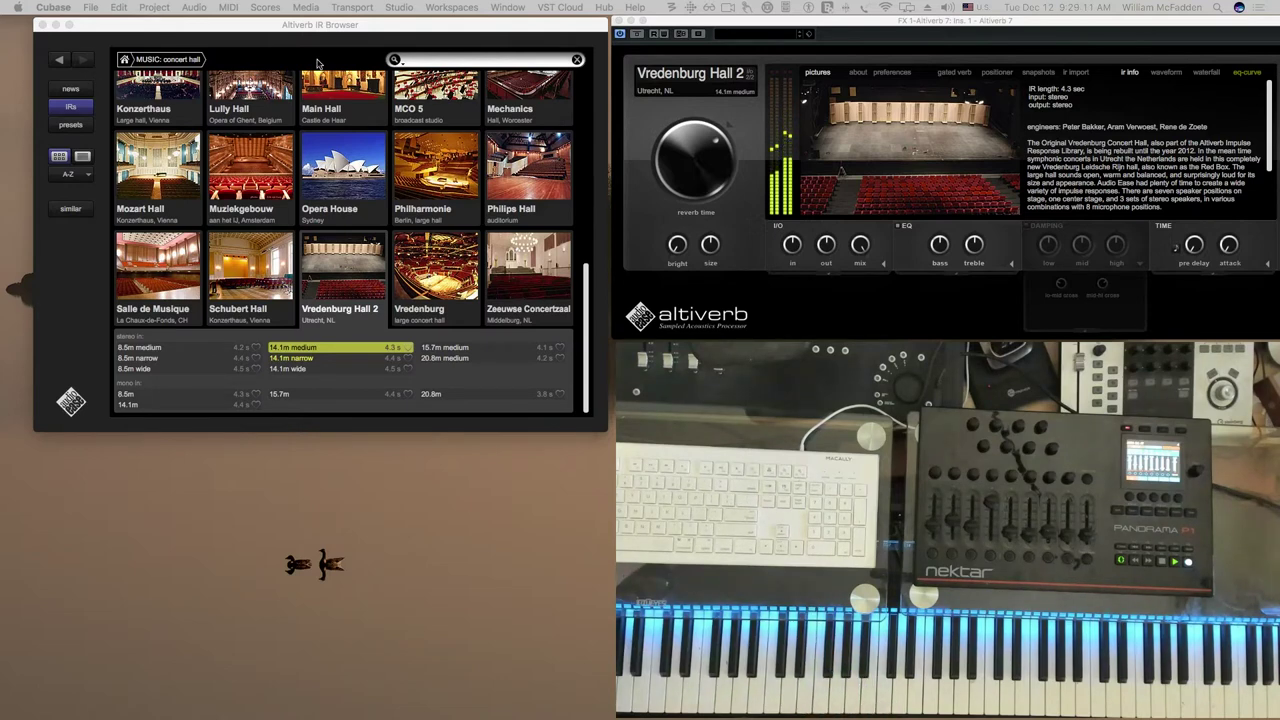
left_click(125, 60)
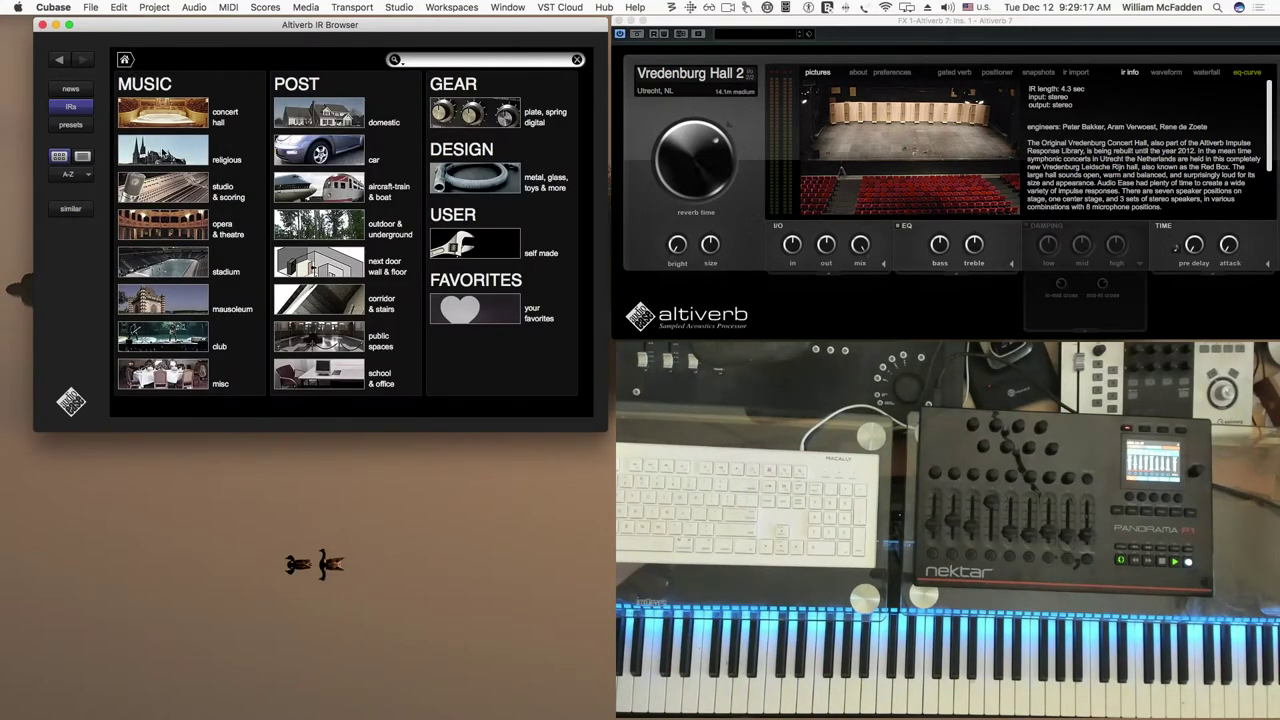
Load Hallgrimskirkja's 5.6m stereo response from the religious collection, then go home.
left_click(163, 150)
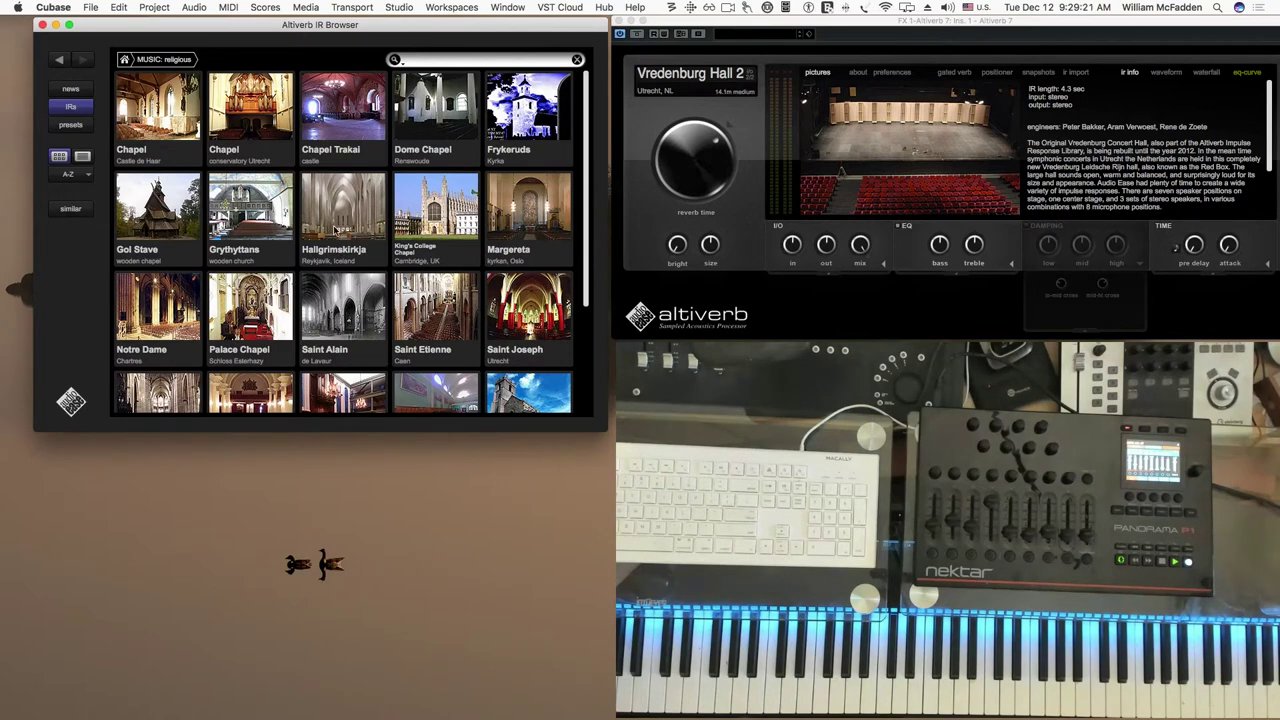
left_click(336, 223)
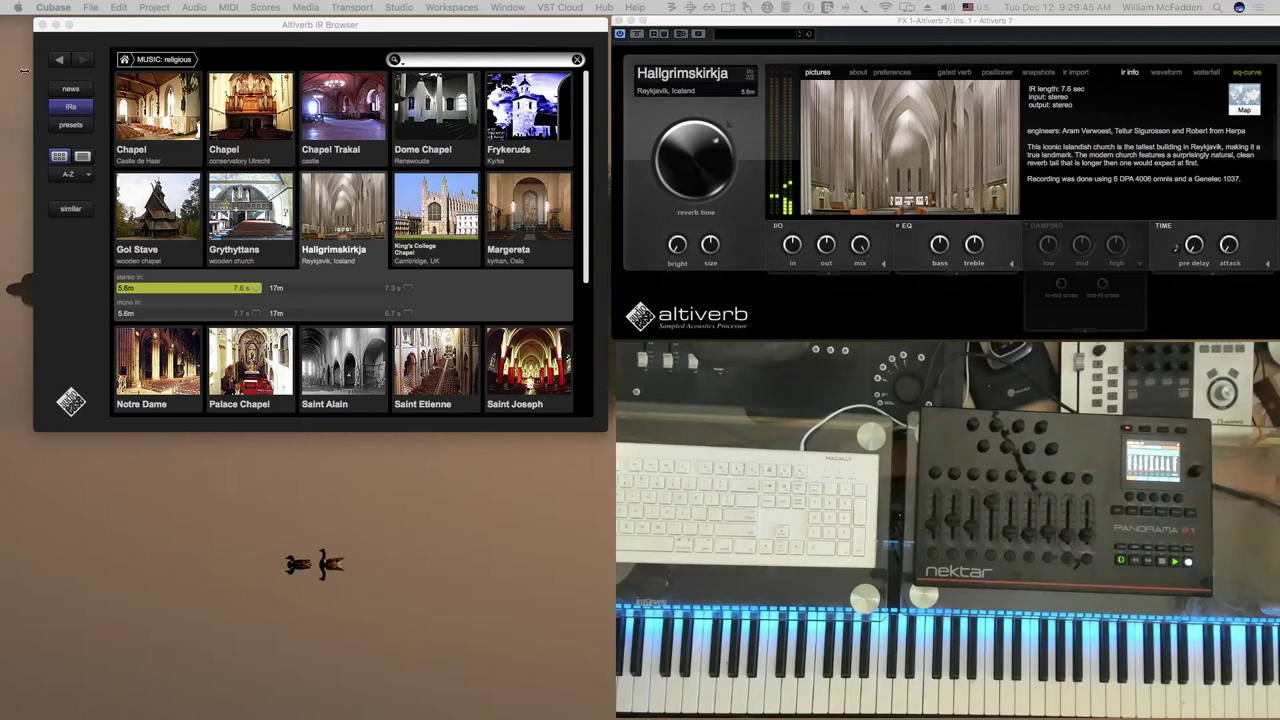
left_click(60, 60)
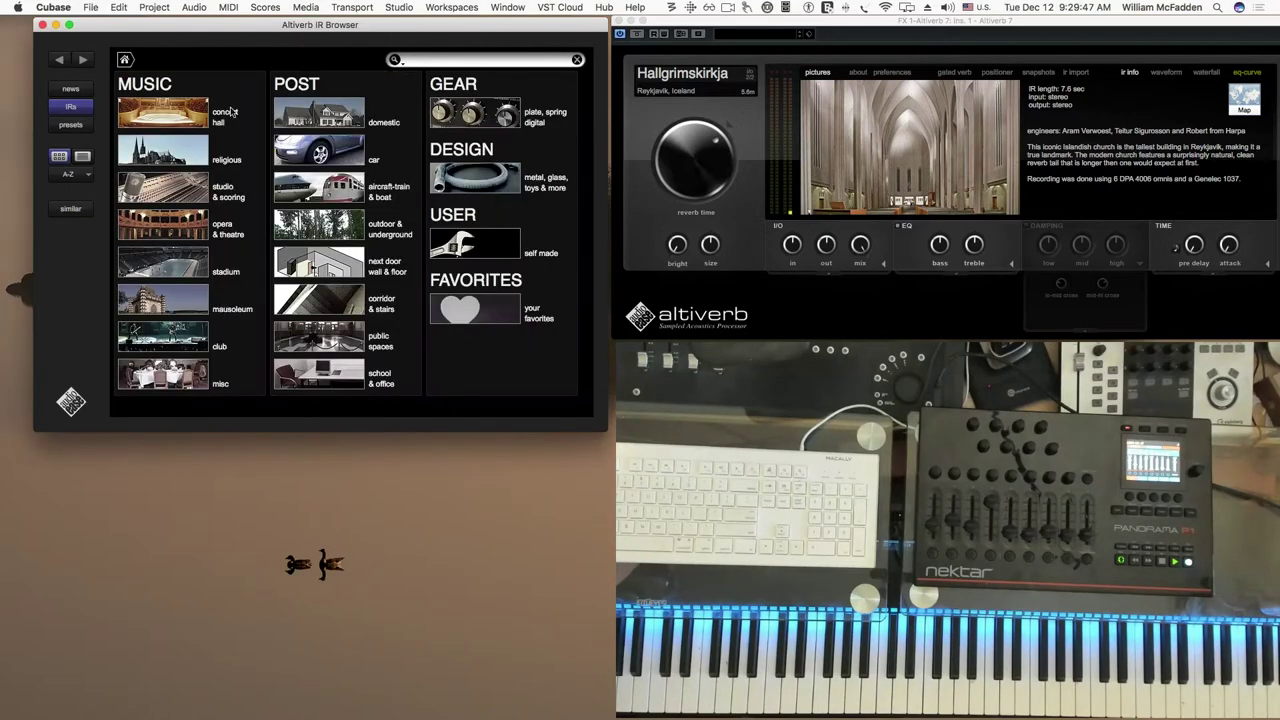
Load Cello Studios' Live room 2 impulse response from the studio & scoring collection.
left_click(170, 199)
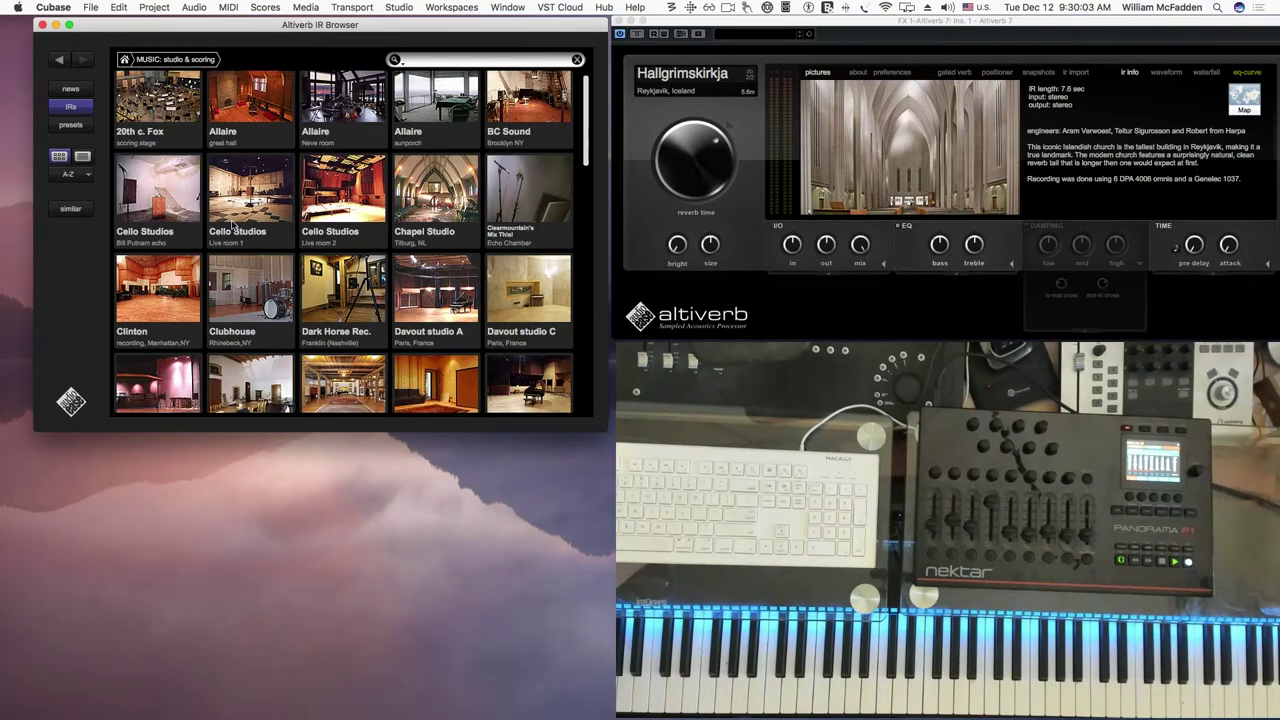
scroll(232, 226, "down", 2)
scroll(214, 181, "up", 1)
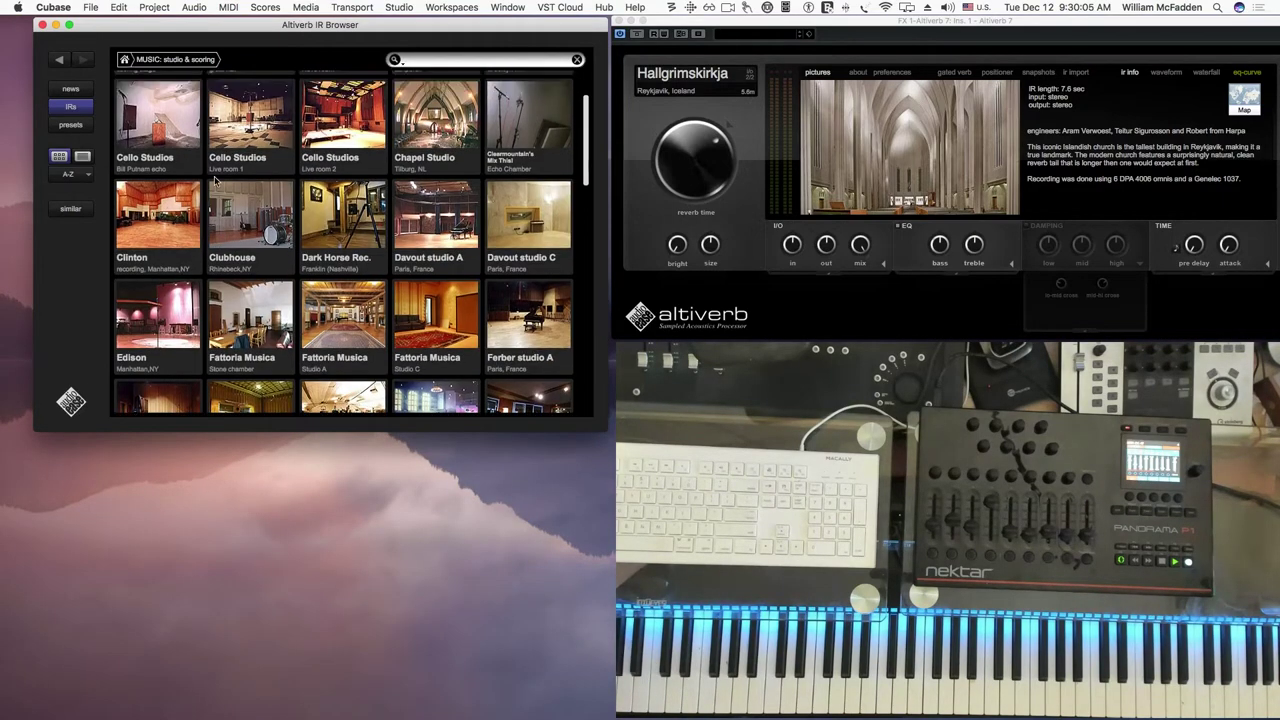
left_click(337, 119)
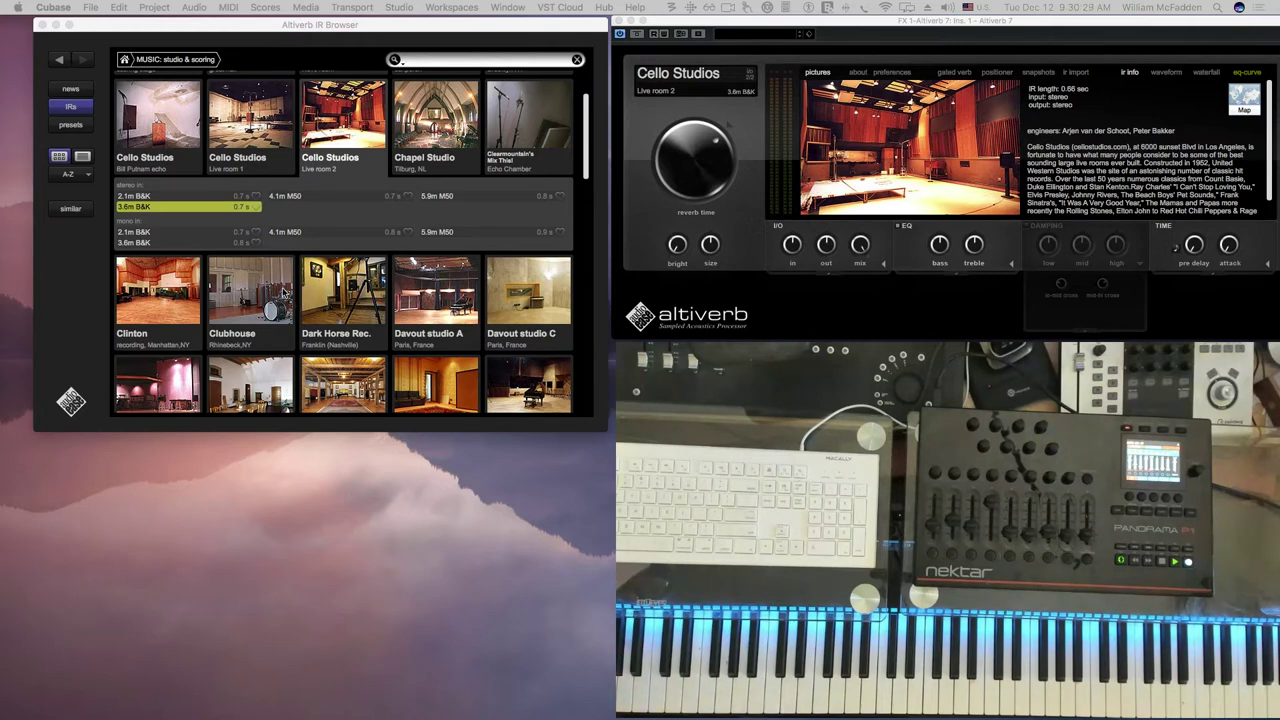
Scroll the studio & scoring grid past Jet Studio and MCO down to SARM Studios.
scroll(284, 291, "down", 3)
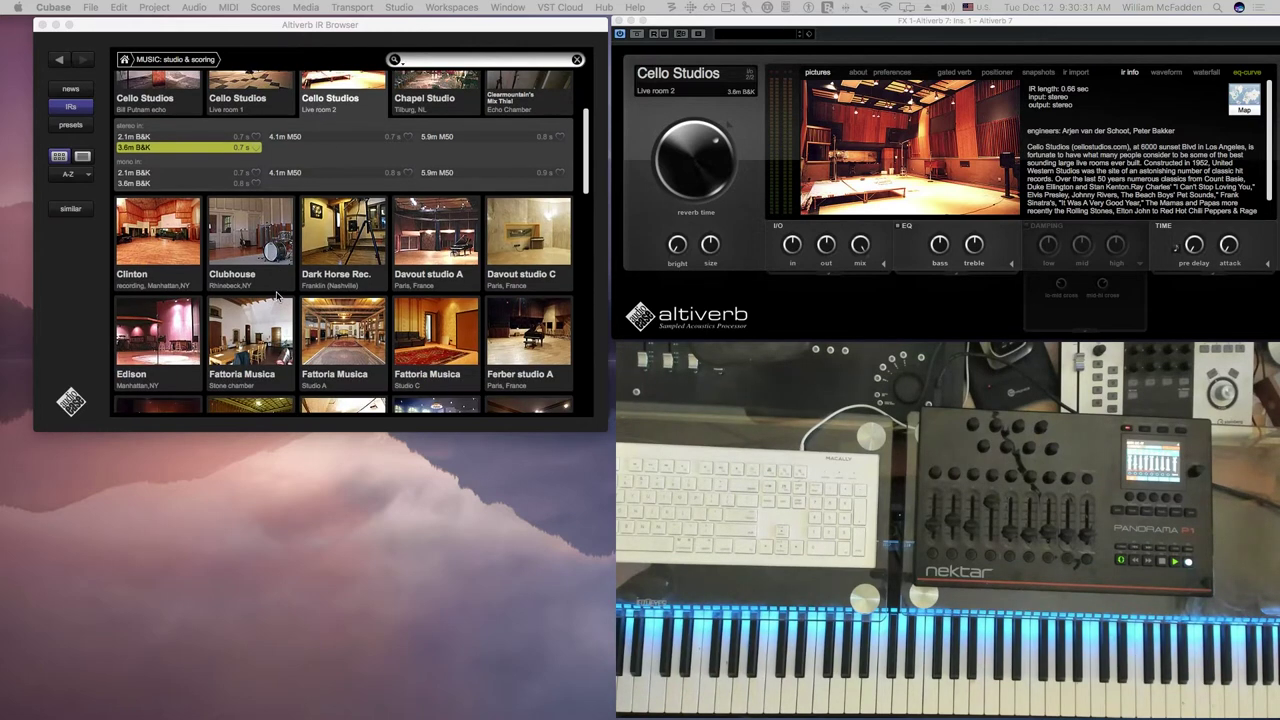
scroll(284, 292, "down", 5)
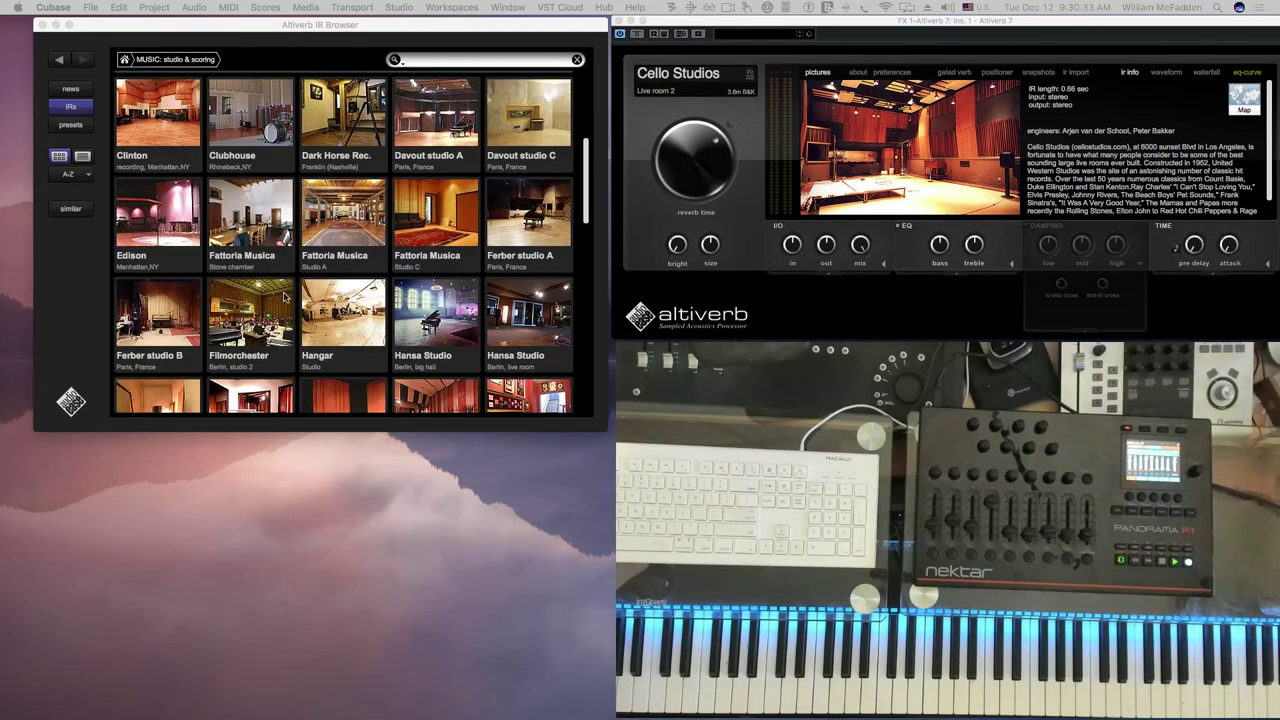
scroll(284, 292, "down", 1)
scroll(284, 292, "down", 1)
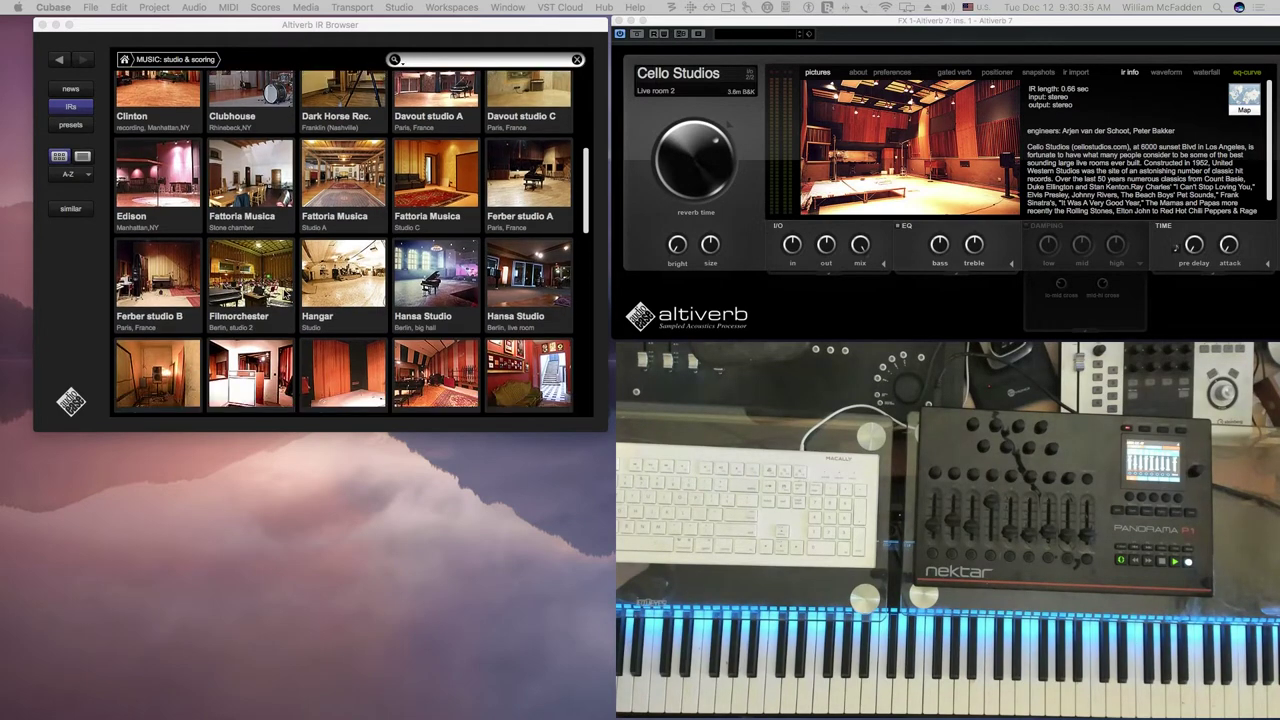
scroll(276, 272, "down", 5)
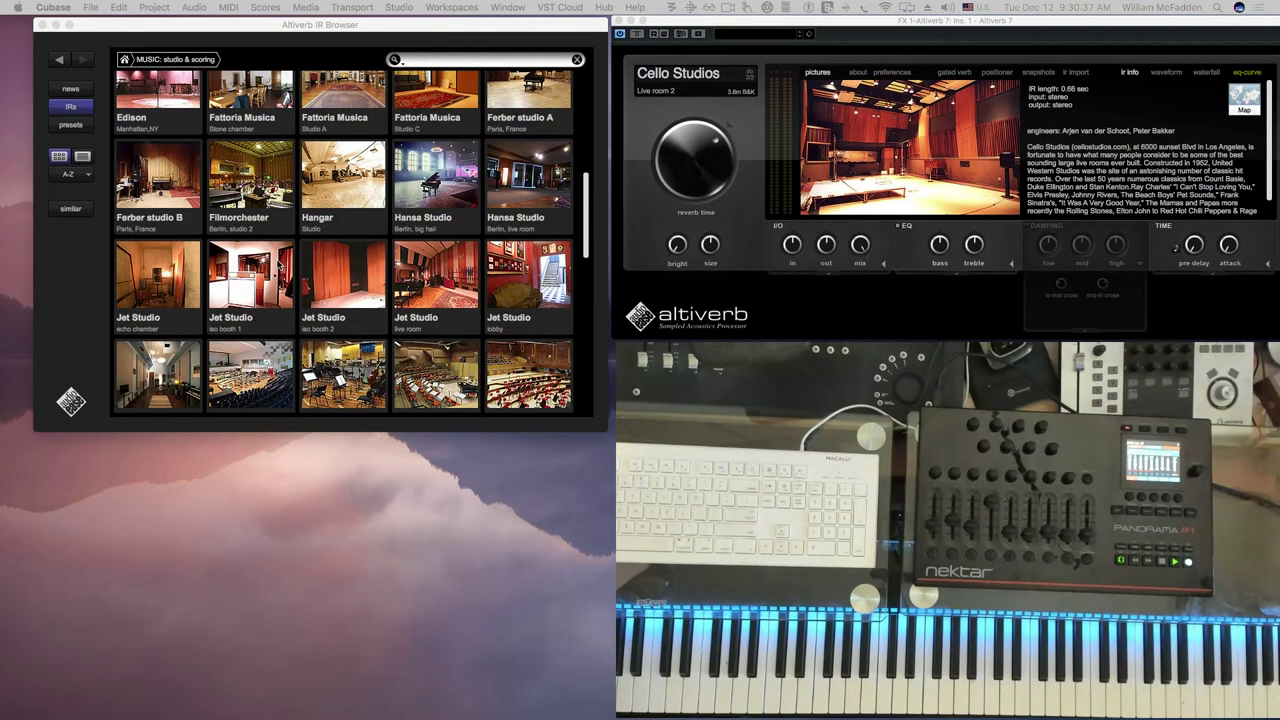
scroll(279, 265, "down", 1)
scroll(279, 265, "down", 1)
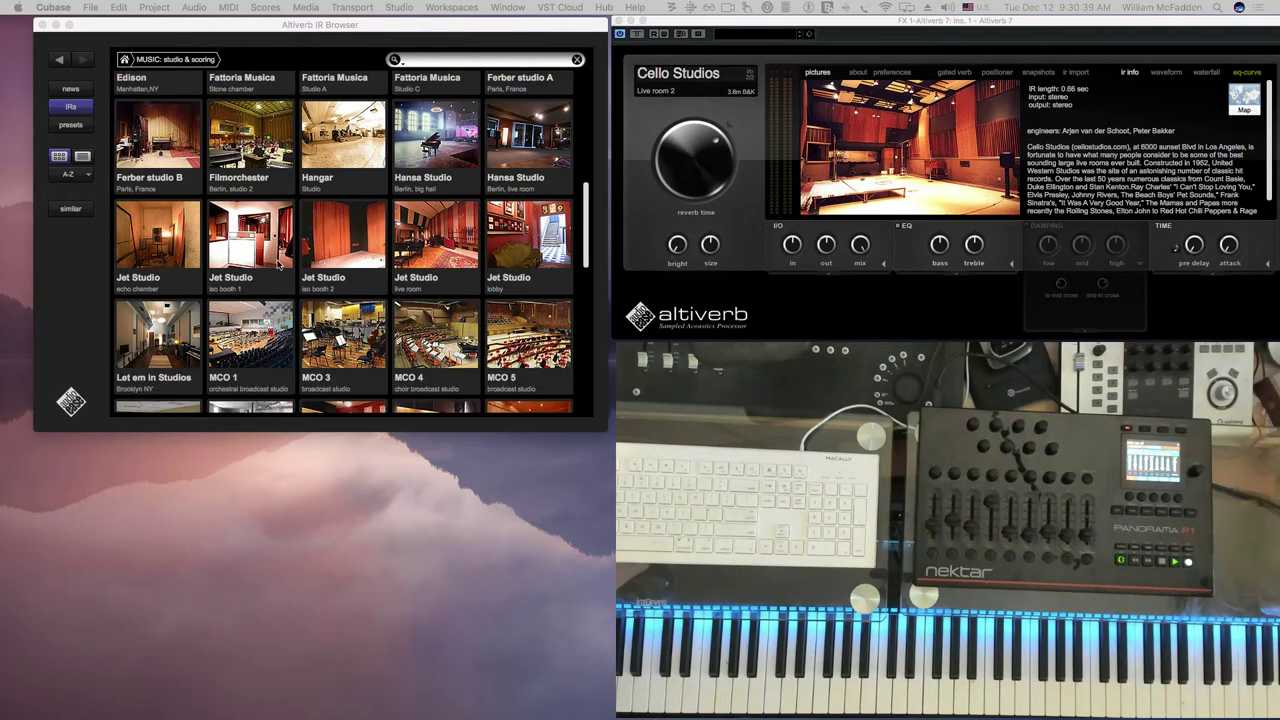
scroll(279, 265, "down", 6)
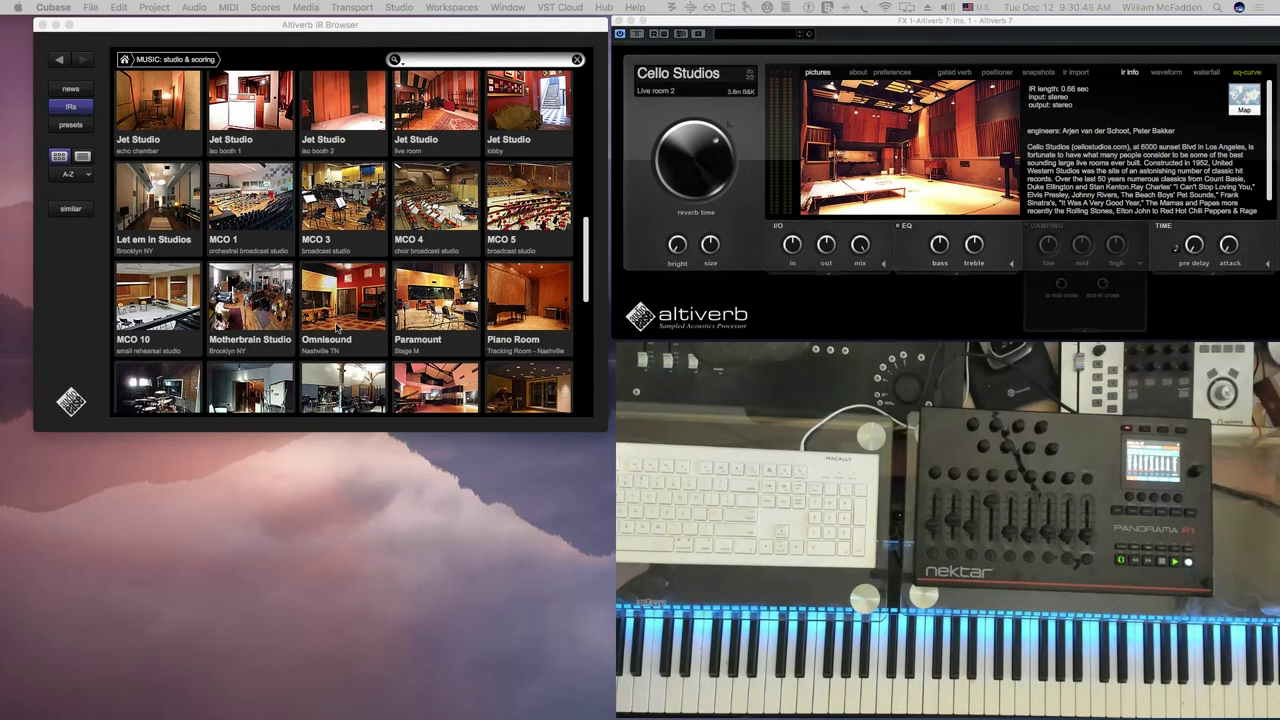
scroll(338, 330, "down", 2)
scroll(338, 330, "down", 5)
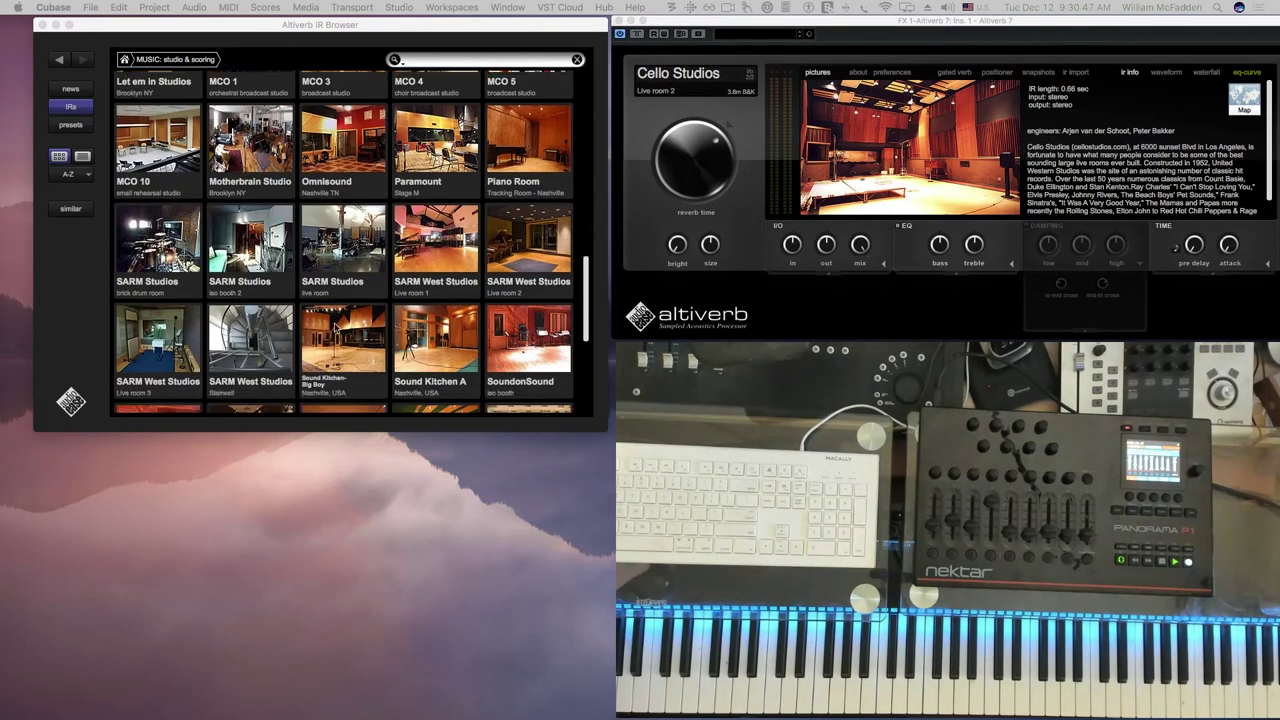
Load Teldex Studio Berlin's 19m stereo impulse response, then return to the category overview.
scroll(338, 328, "down", 5)
scroll(338, 328, "down", 2)
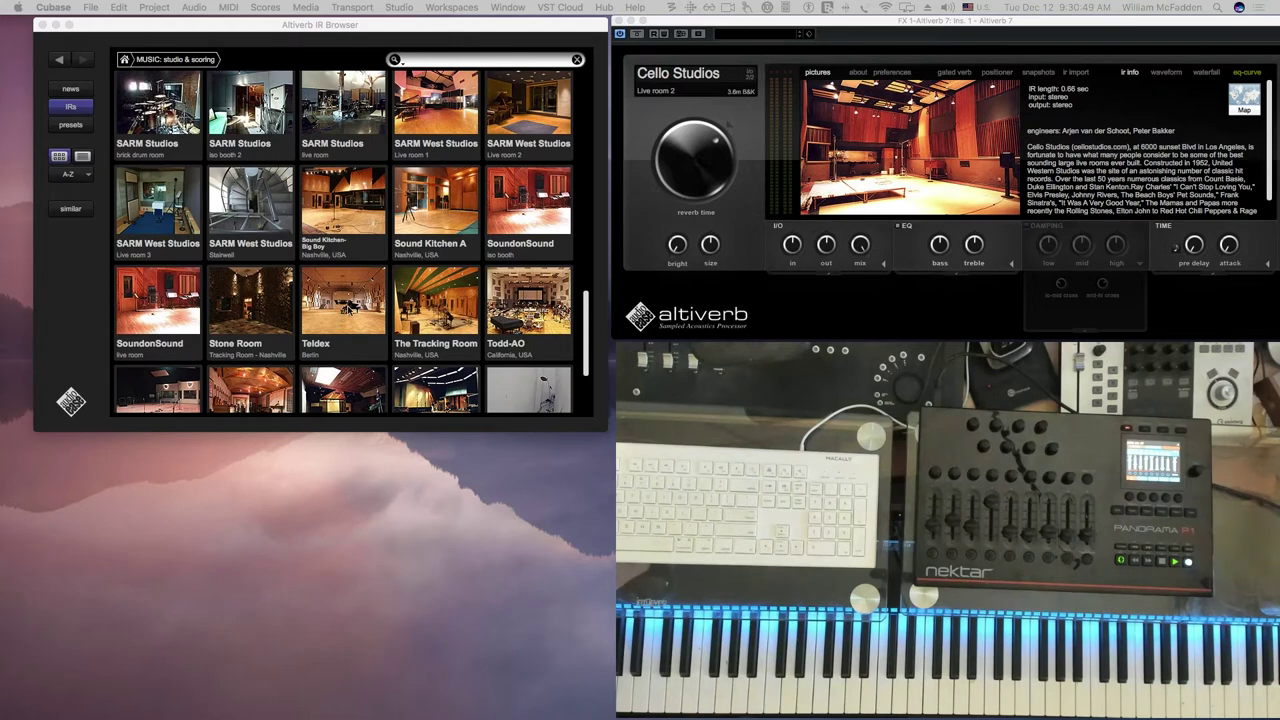
scroll(355, 305, "down", 1)
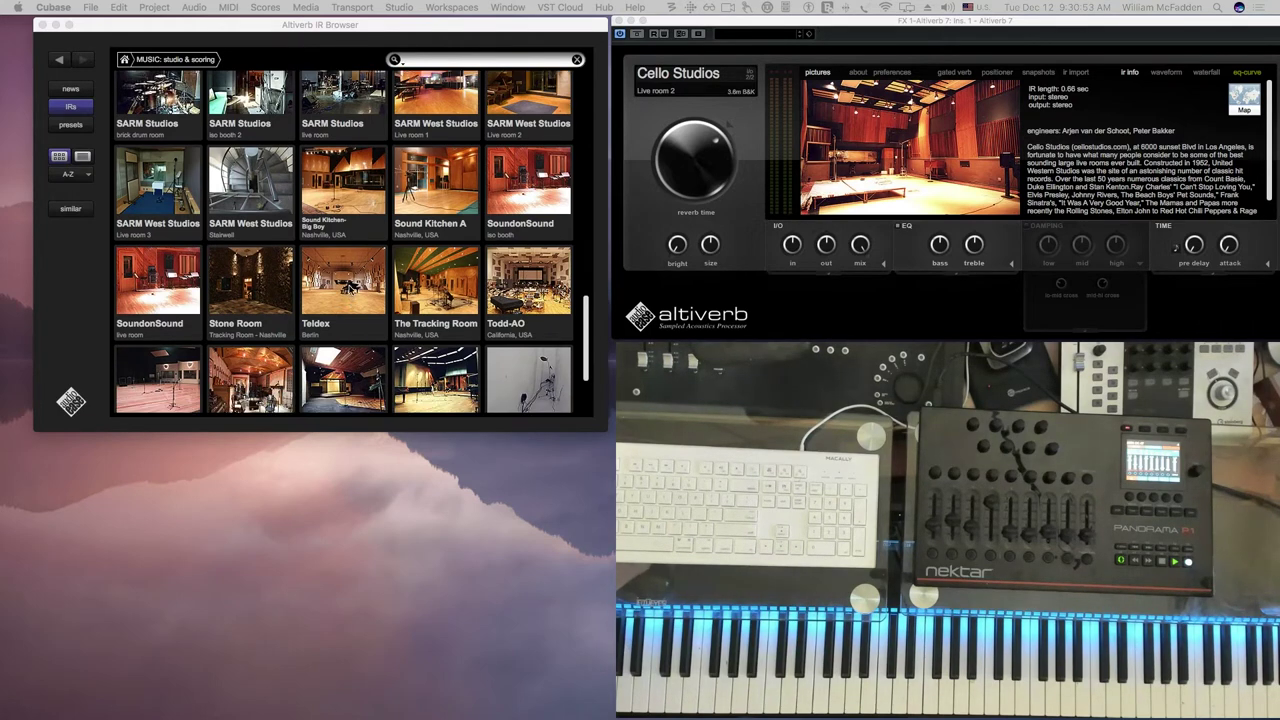
scroll(352, 290, "down", 1)
scroll(352, 290, "down", 1)
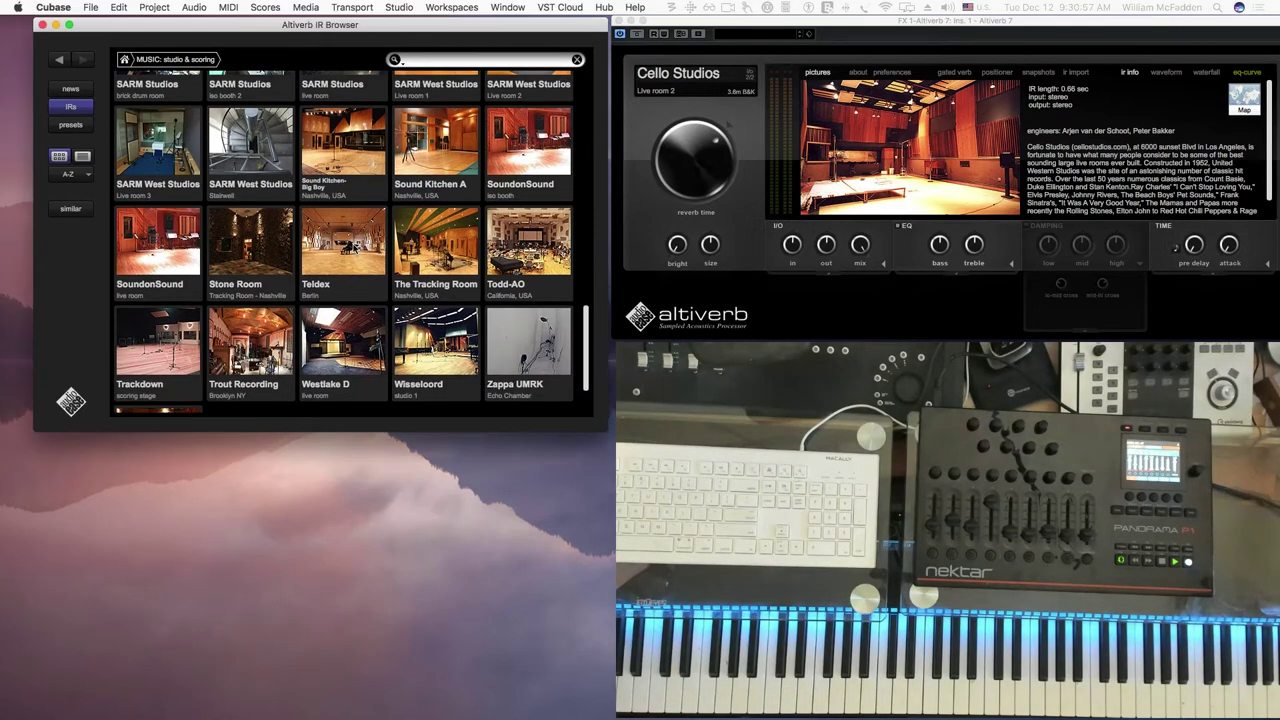
left_click(352, 248)
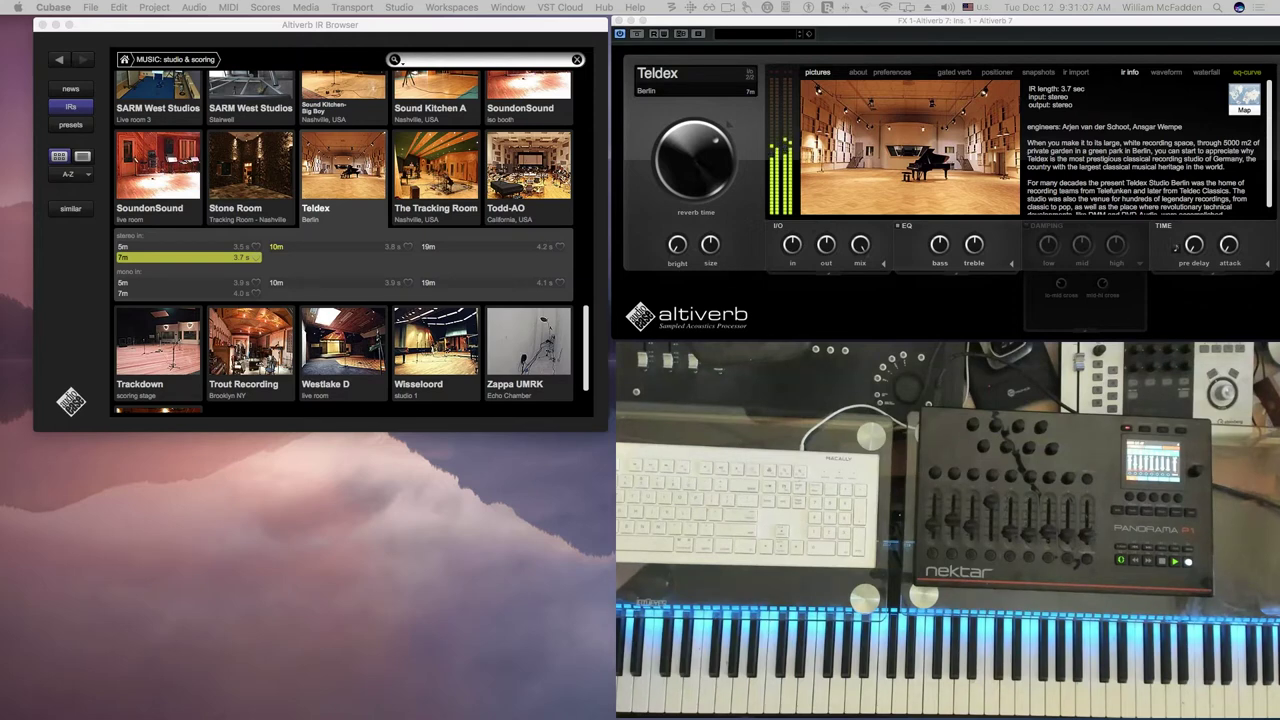
left_click(521, 250)
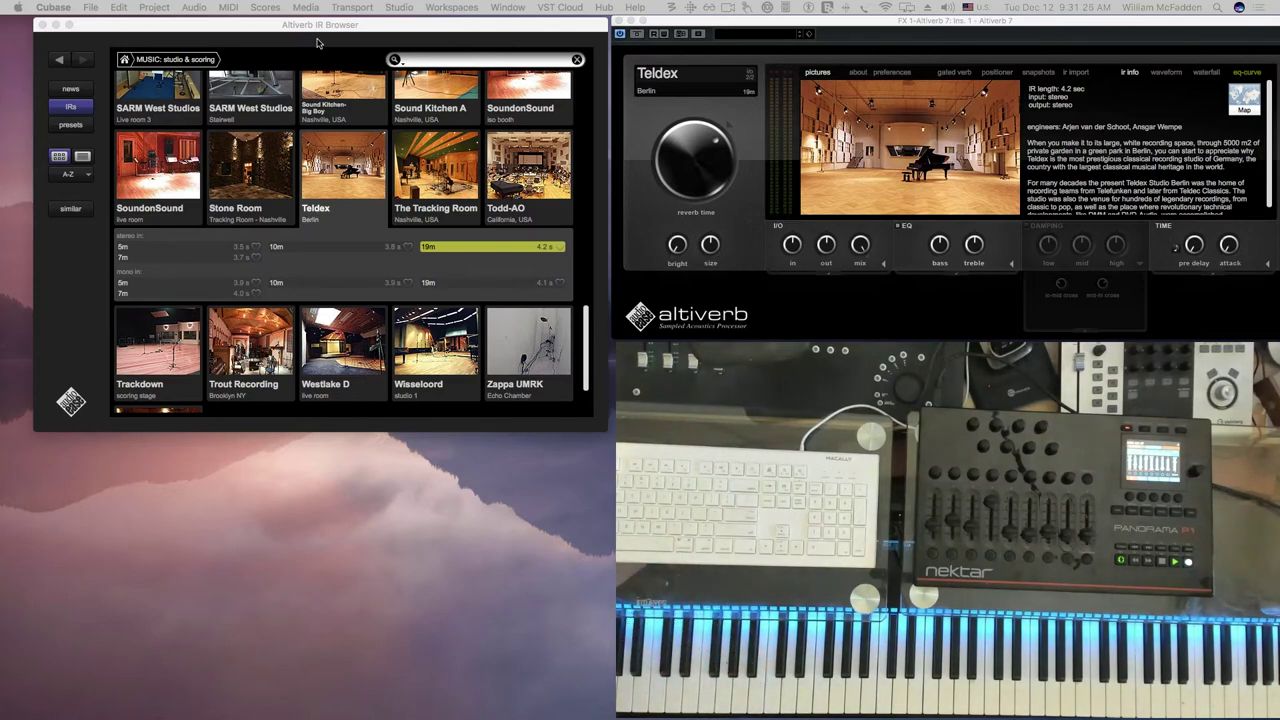
left_click(125, 60)
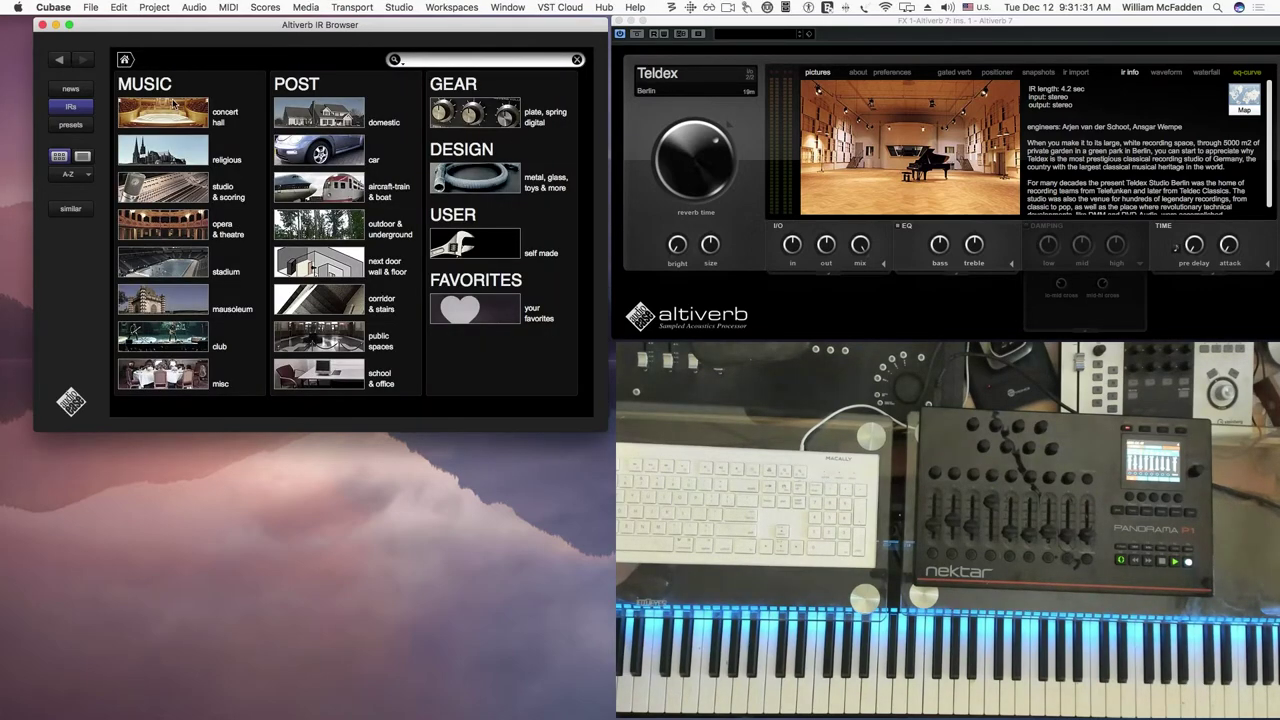
Load Teatru Manoel's 9.9m stage response from opera & theatre, then return to the overview.
left_click(166, 233)
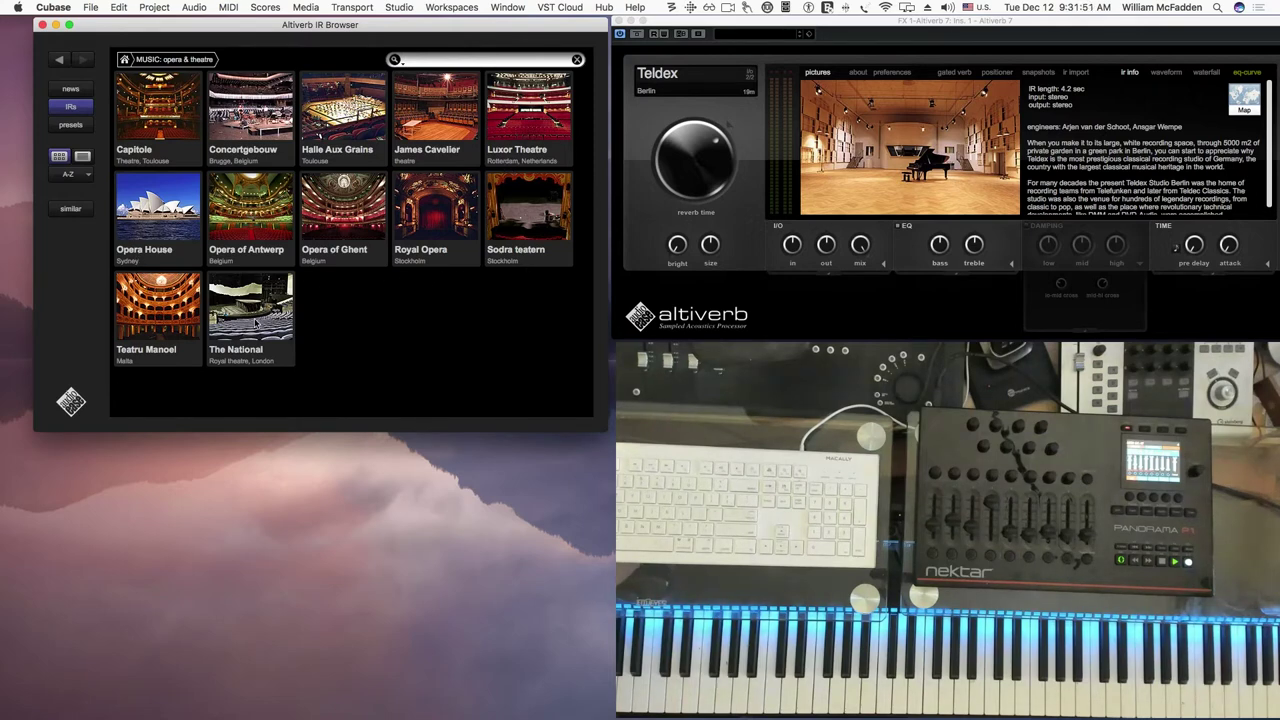
left_click(155, 325)
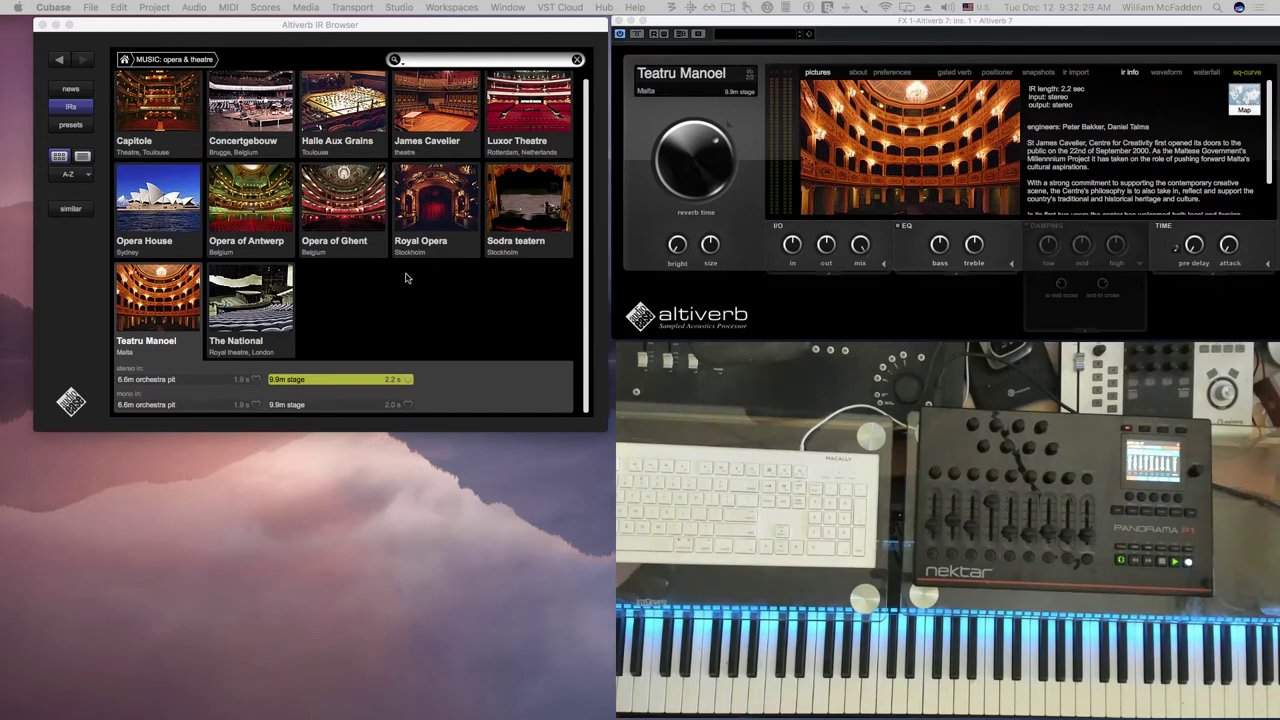
left_click(124, 60)
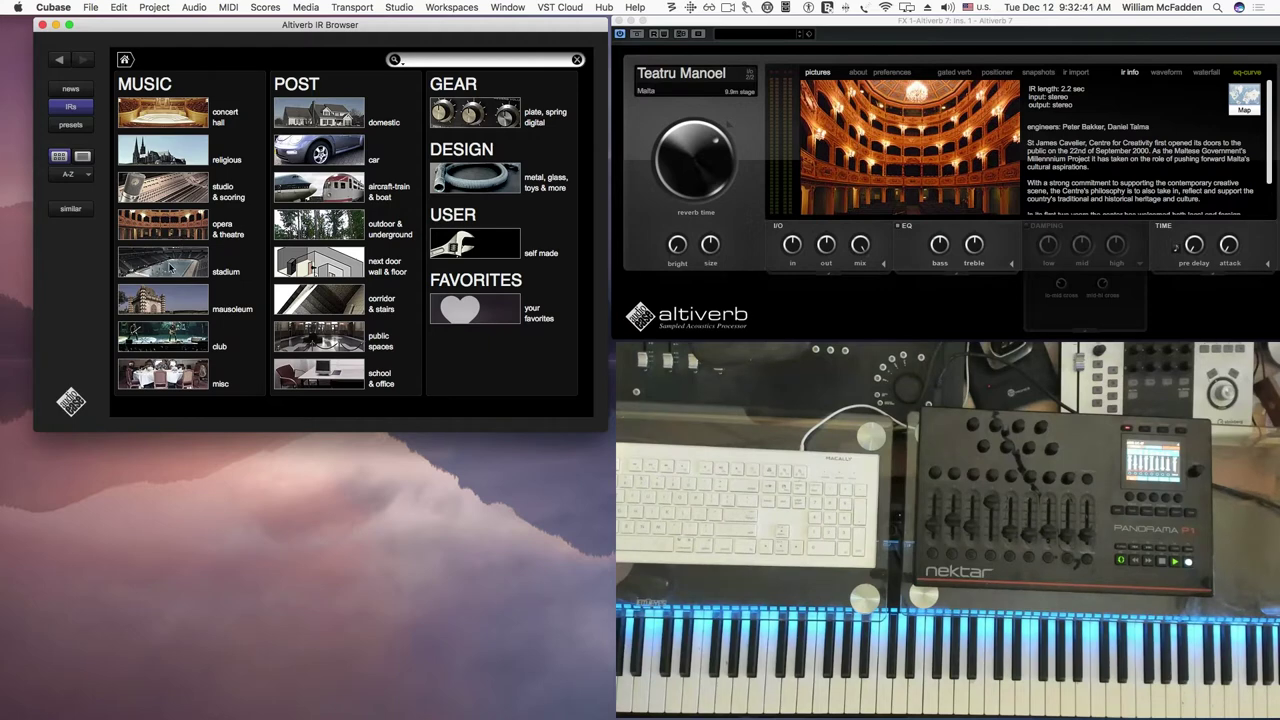
Load Wembley Stadium's 12-second Genelec response from the stadium venues, then return home.
left_click(164, 262)
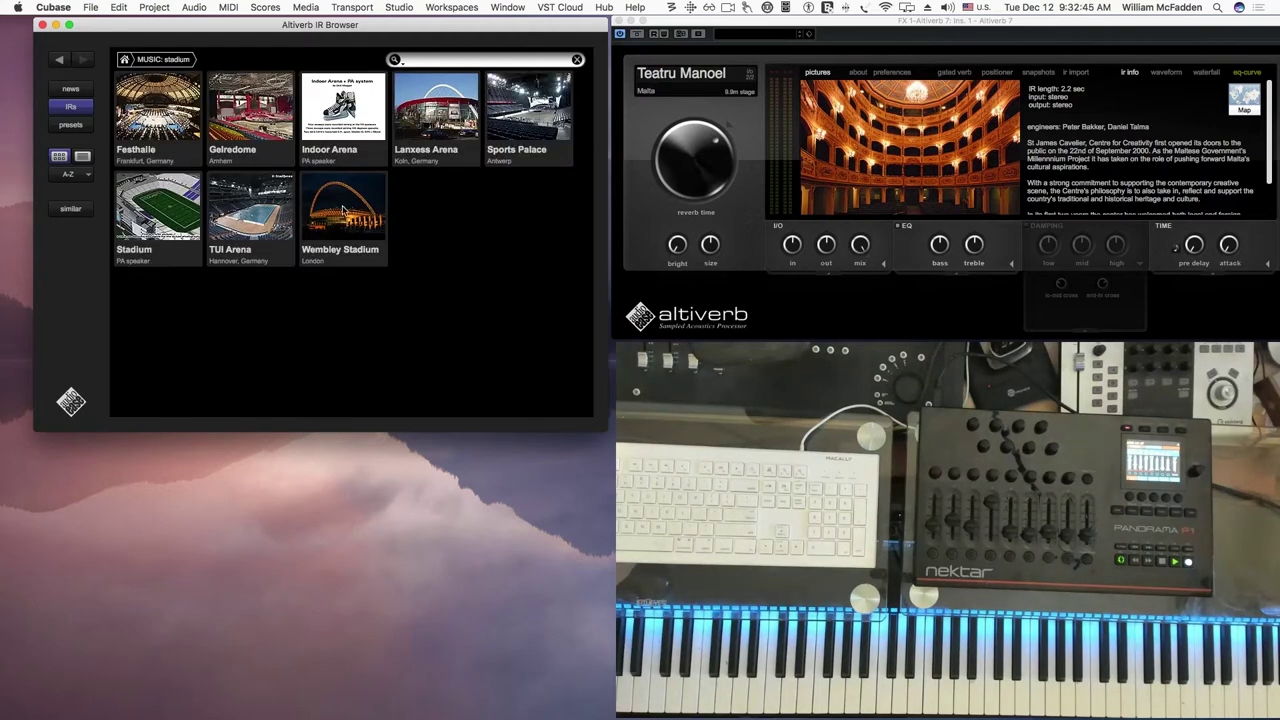
left_click(343, 213)
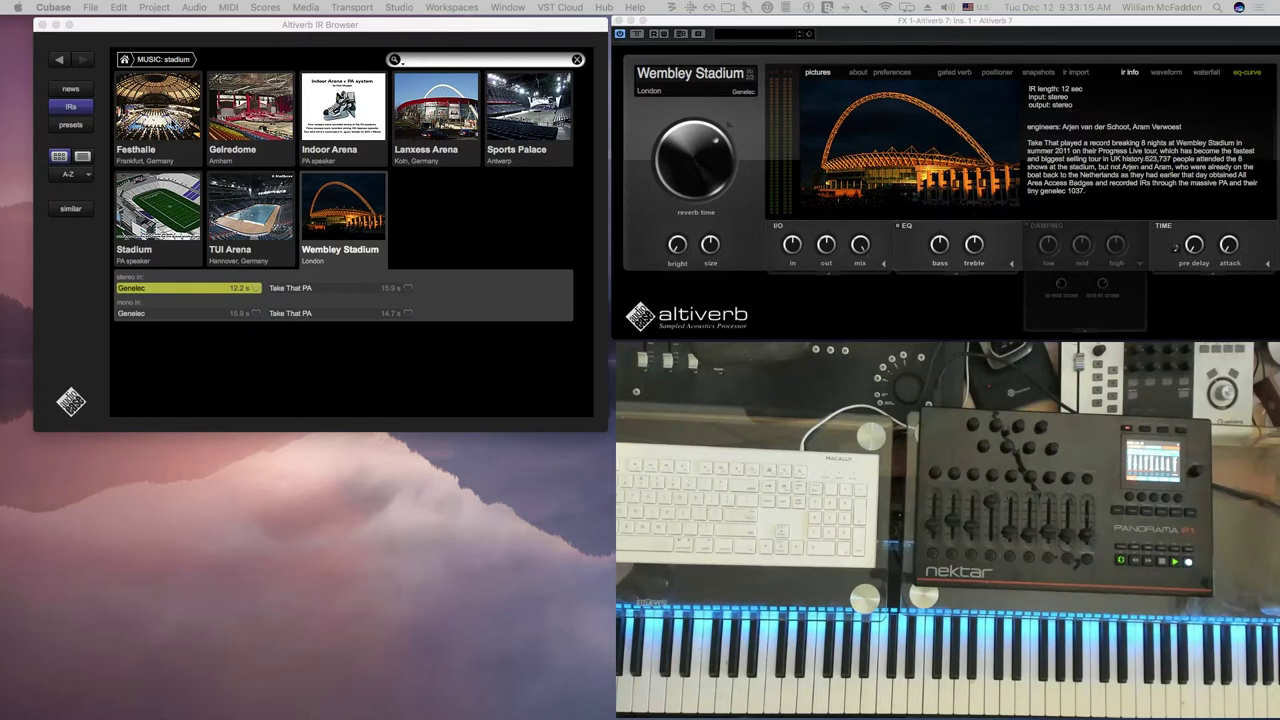
left_click(124, 61)
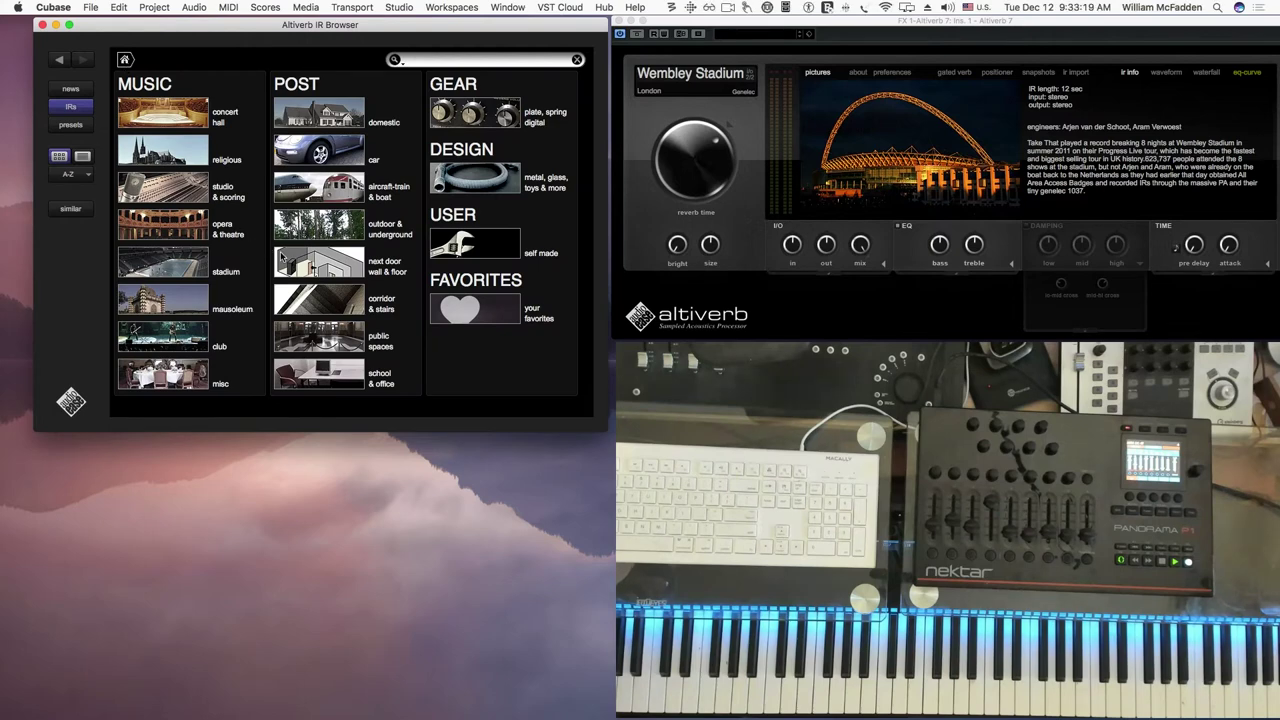
Load and play Hal Saflieni's Main Chamber mausoleum response, then return to the overview.
left_click(167, 300)
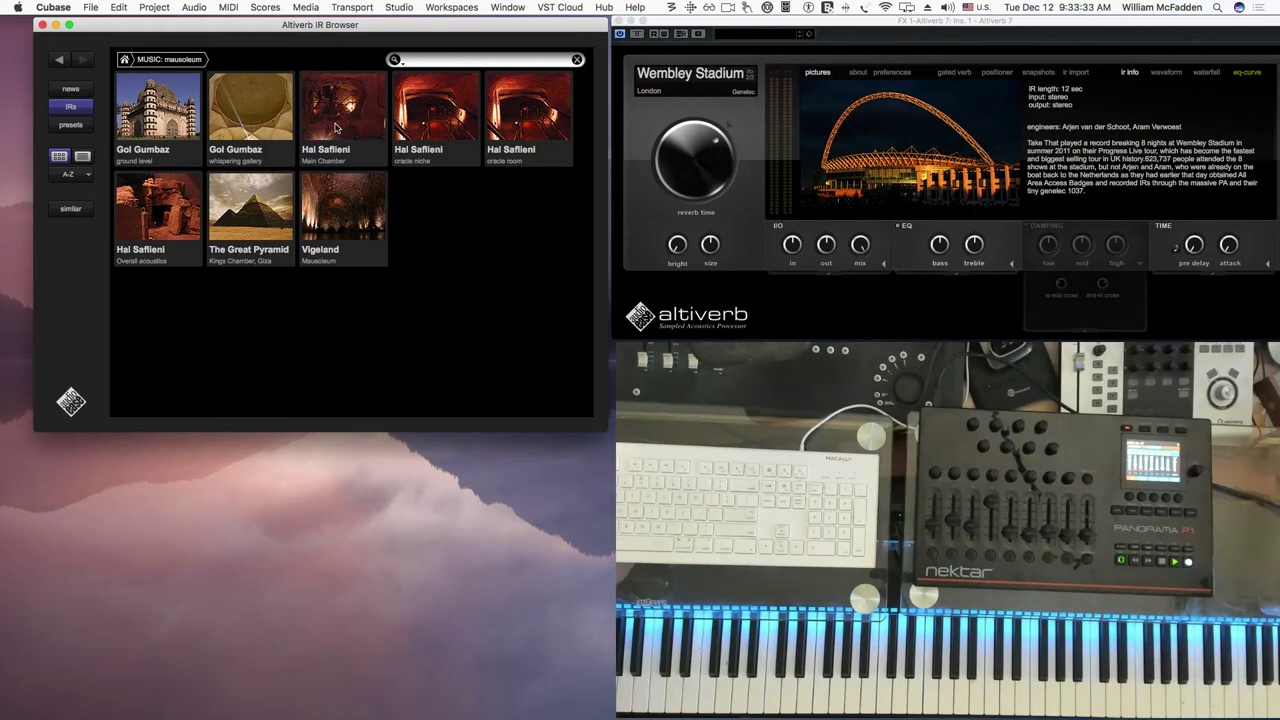
left_click(336, 130)
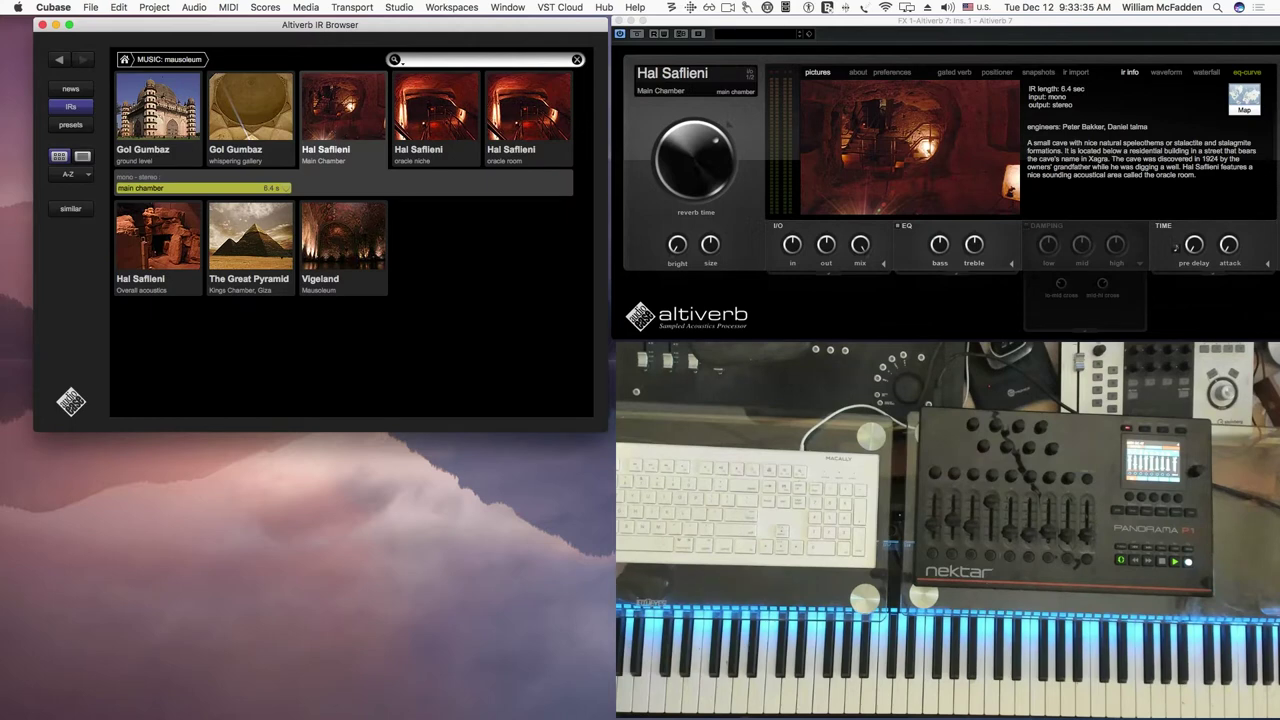
left_click(14, 349)
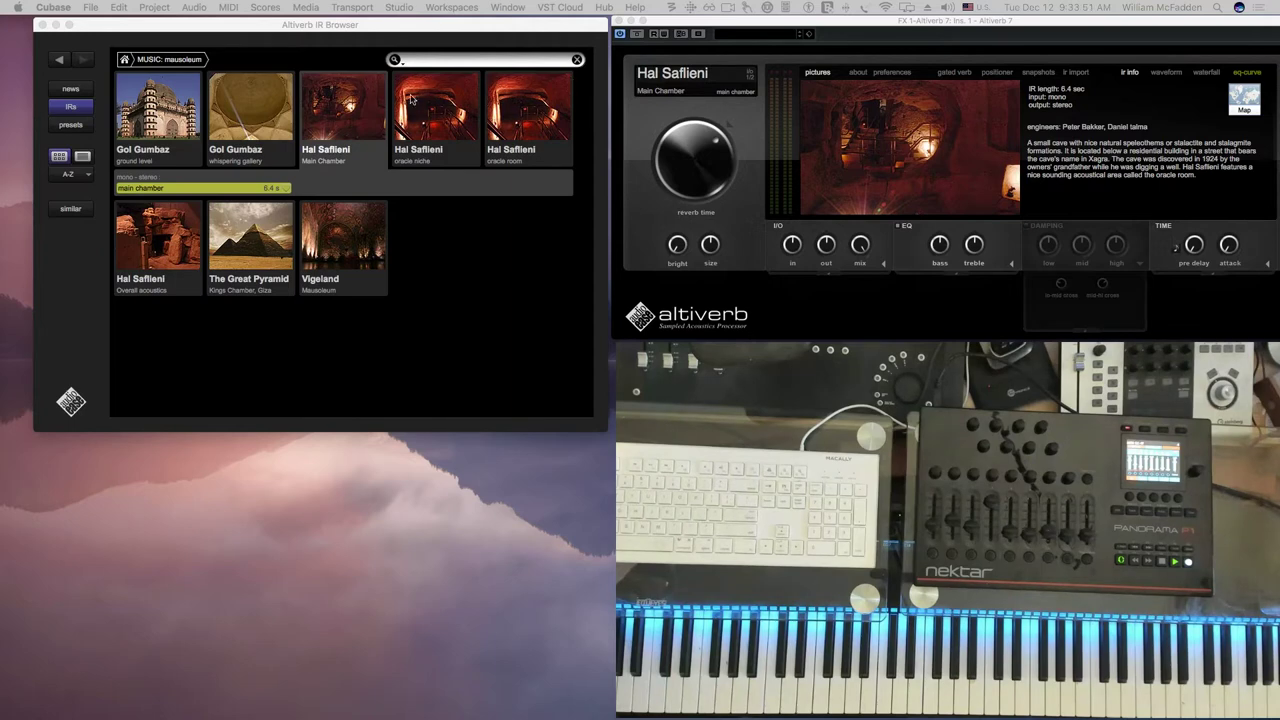
left_click(122, 60)
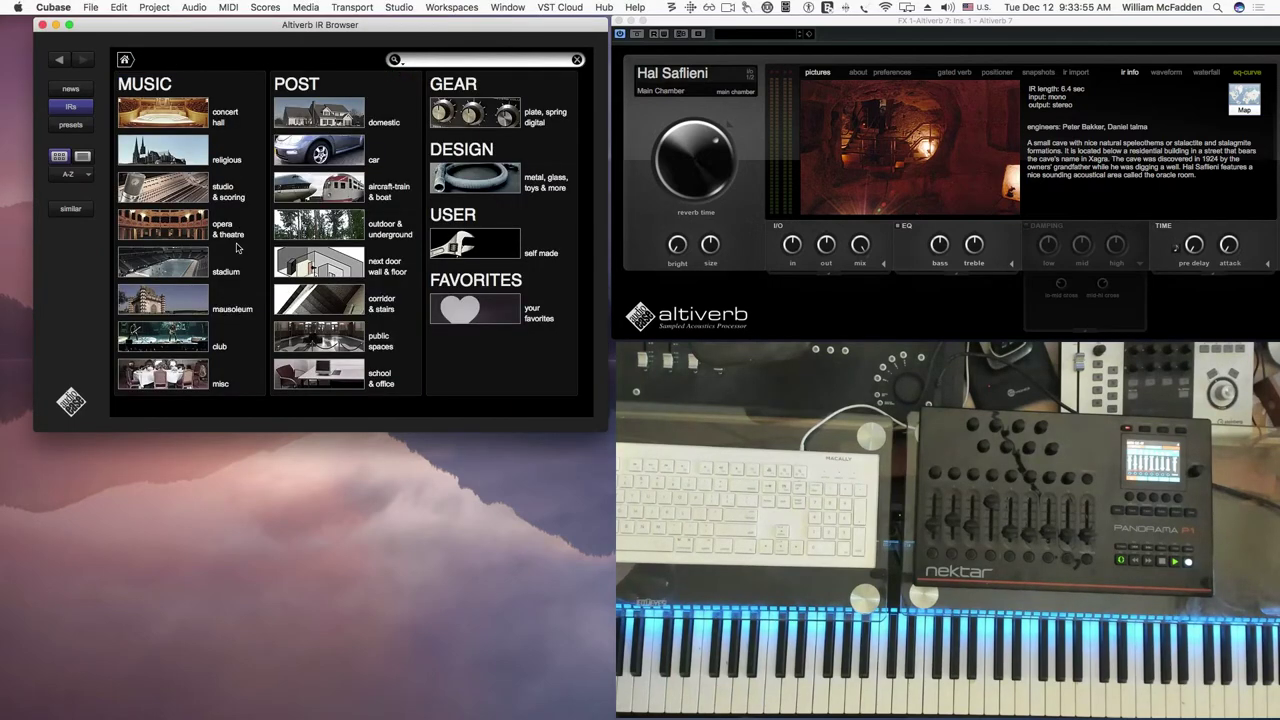
After a glance at club venues, load the misc Castle of Zuylen Attic front IR, then return to the category overview.
left_click(165, 340)
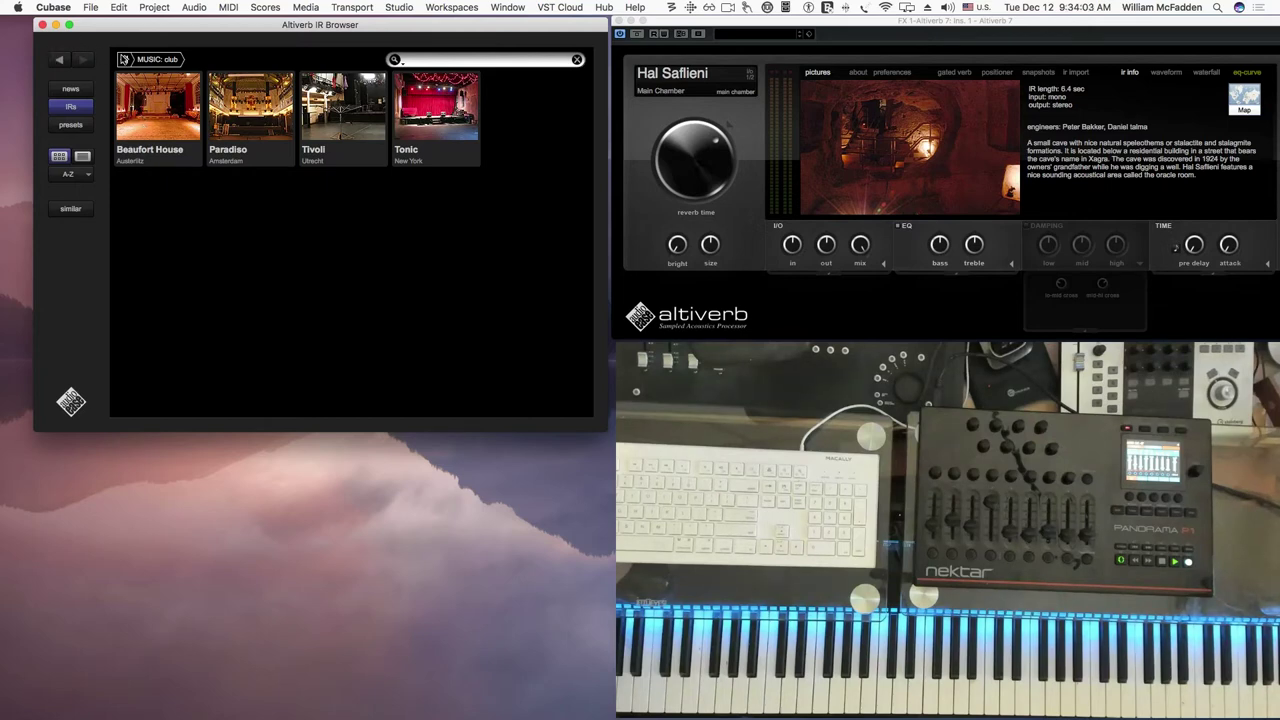
left_click(123, 59)
left_click(165, 372)
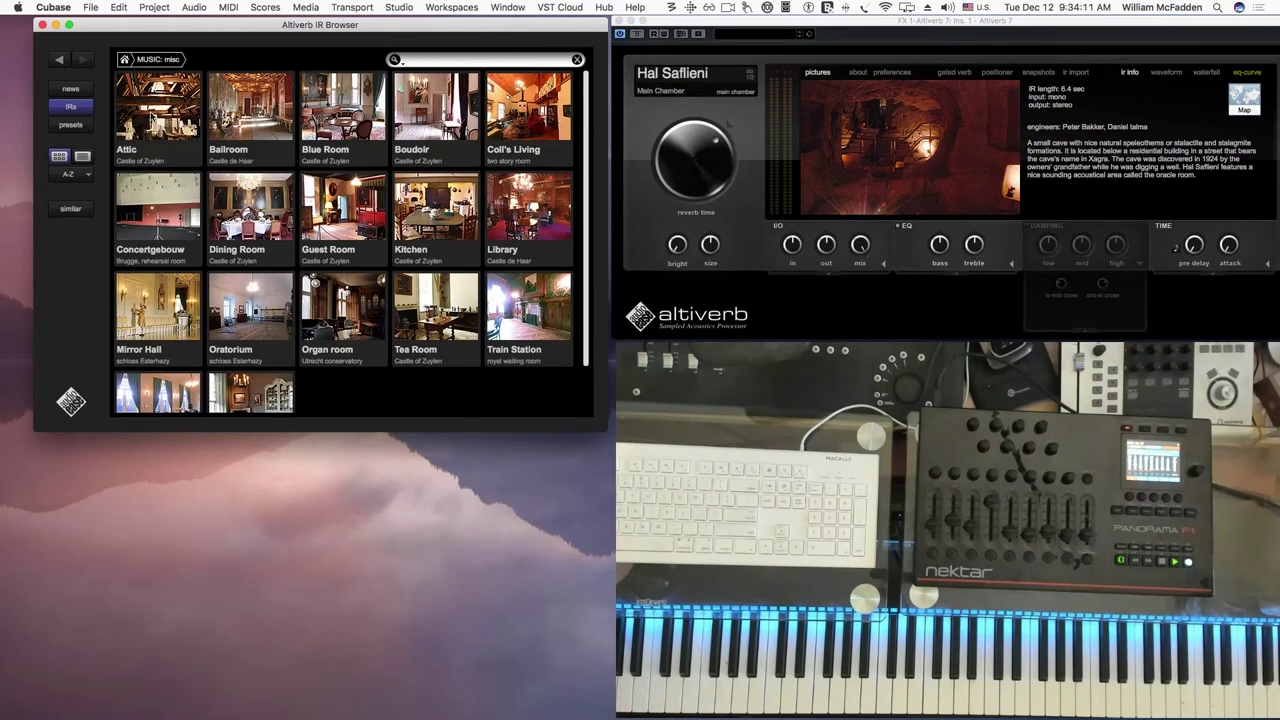
left_click(152, 118)
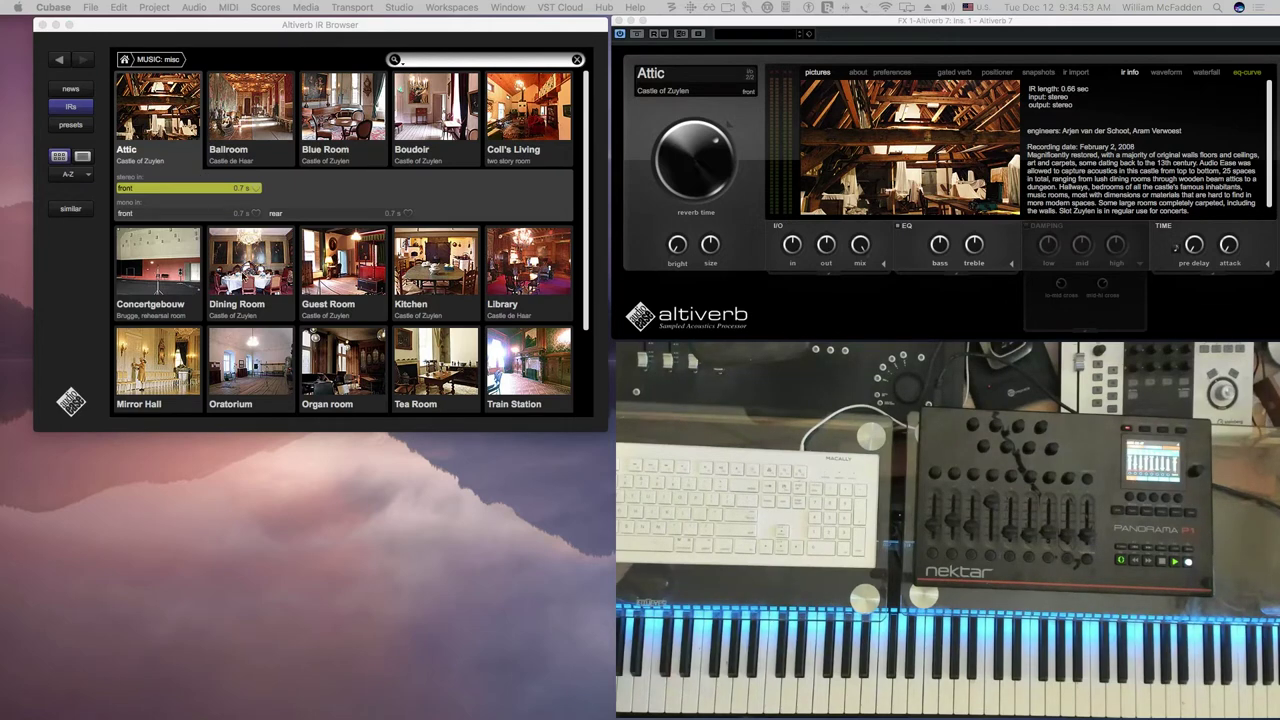
left_click(155, 64)
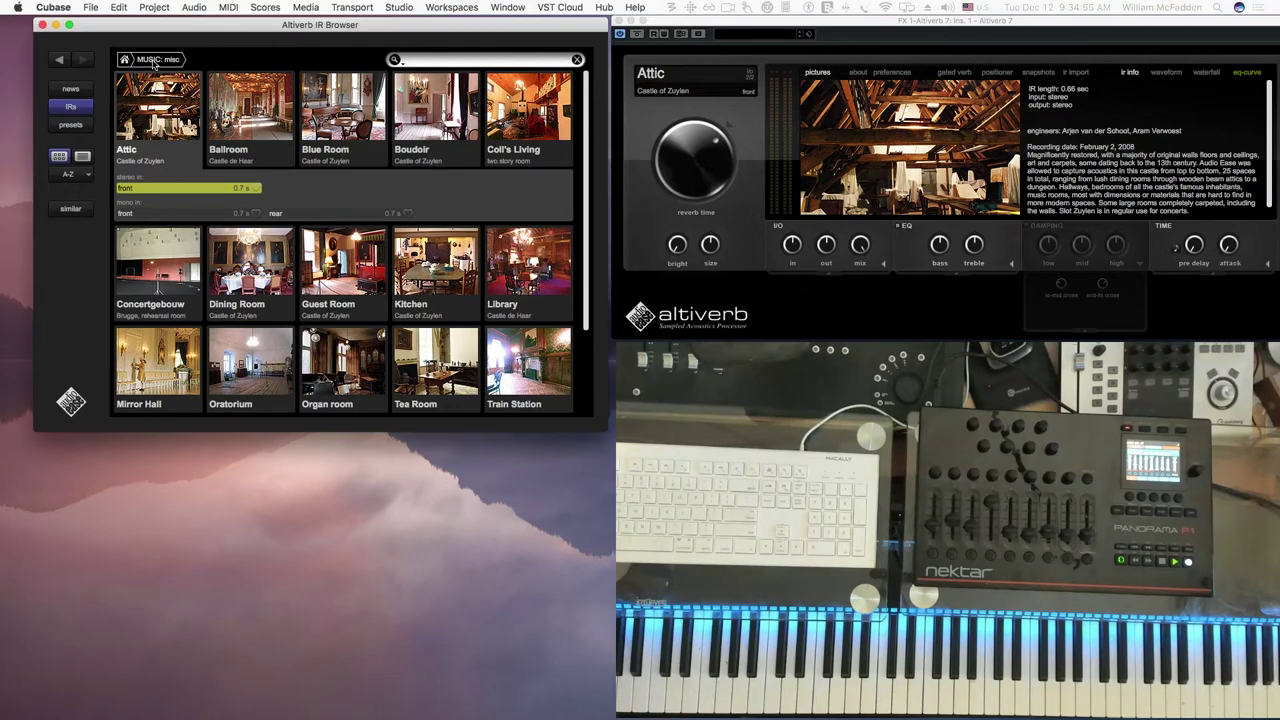
left_click(124, 60)
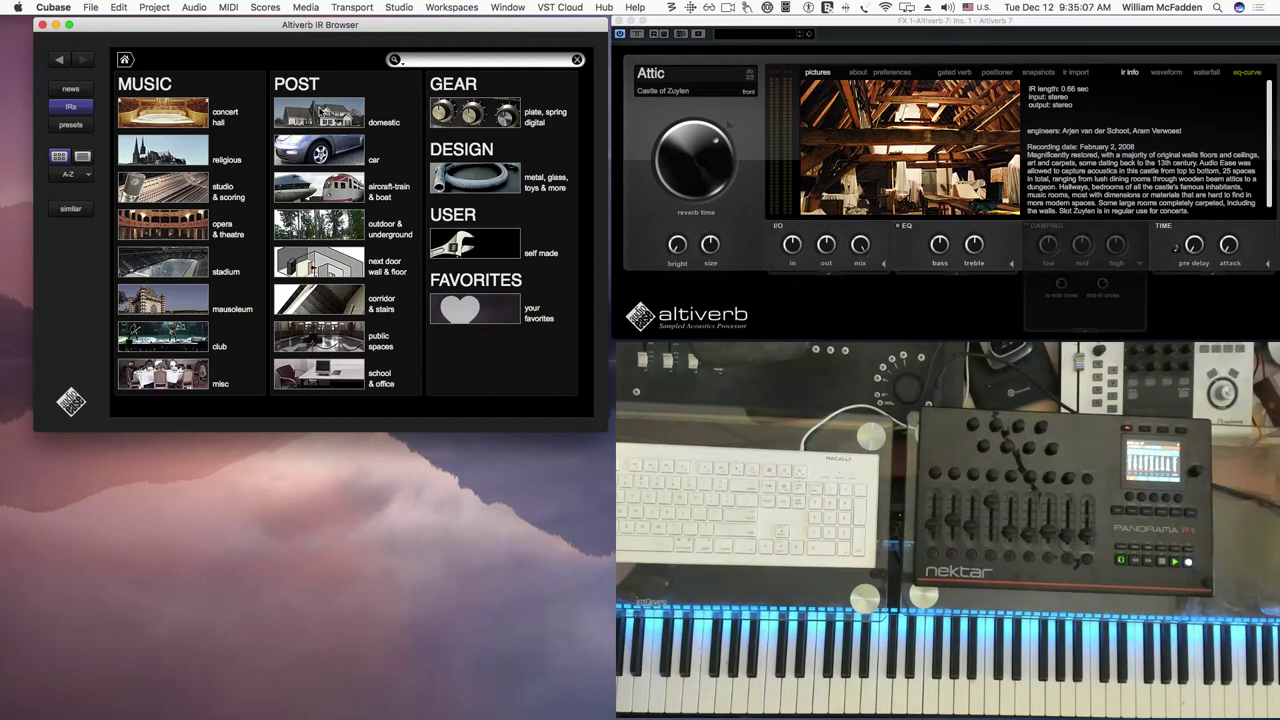
In the domestic rooms, scroll down and load the Bathroom 12 restroom IR.
left_click(319, 112)
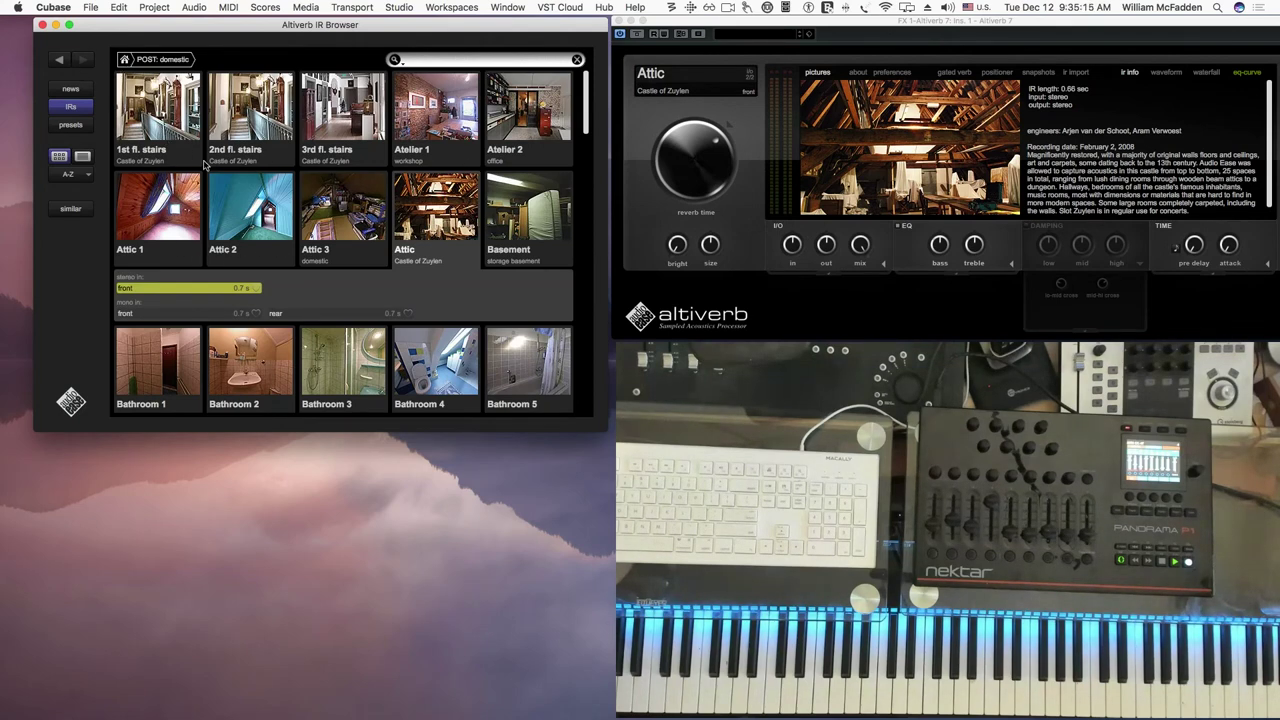
scroll(215, 175, "down", 3)
scroll(230, 200, "down", 2)
scroll(250, 225, "down", 2)
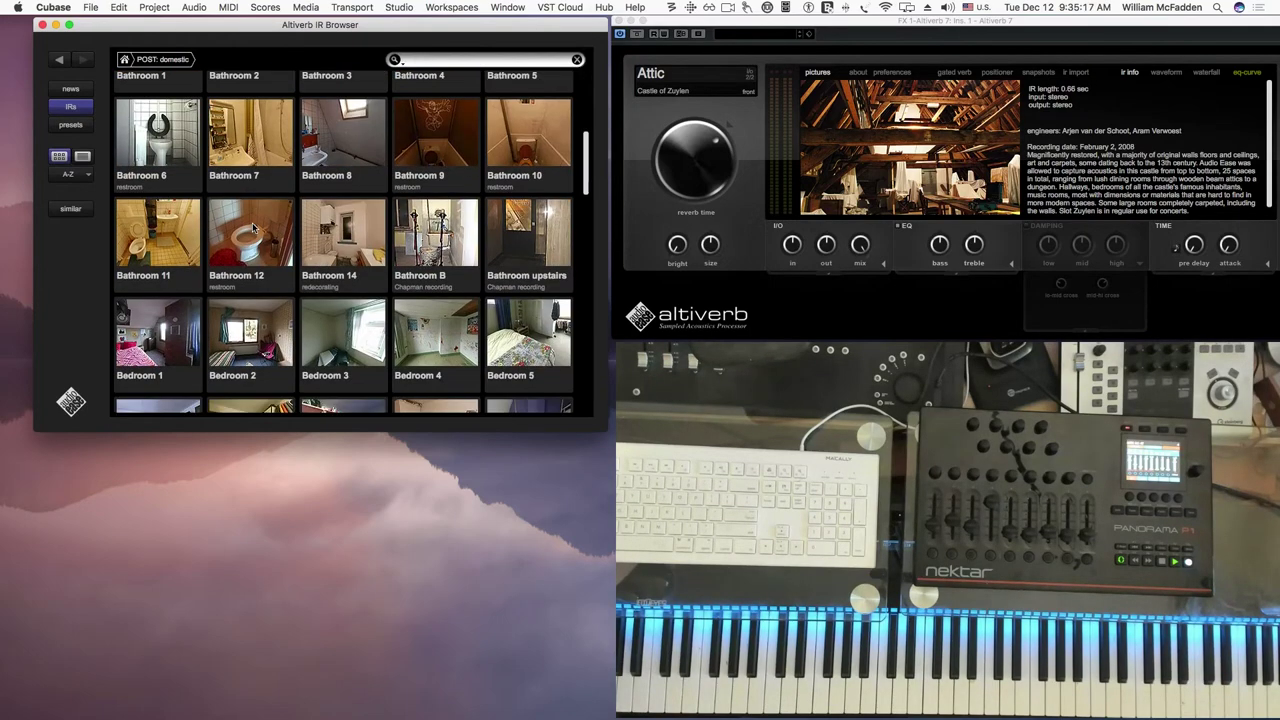
scroll(253, 228, "down", 1)
scroll(255, 220, "down", 1)
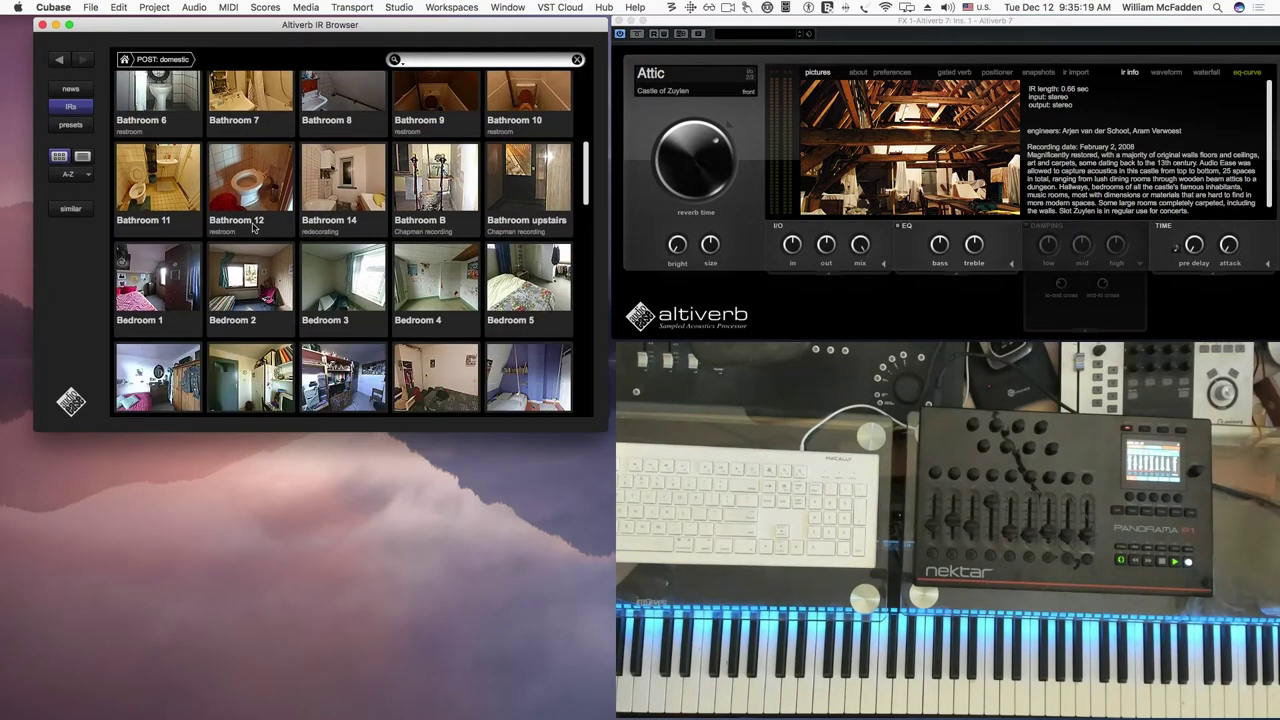
left_click(248, 173)
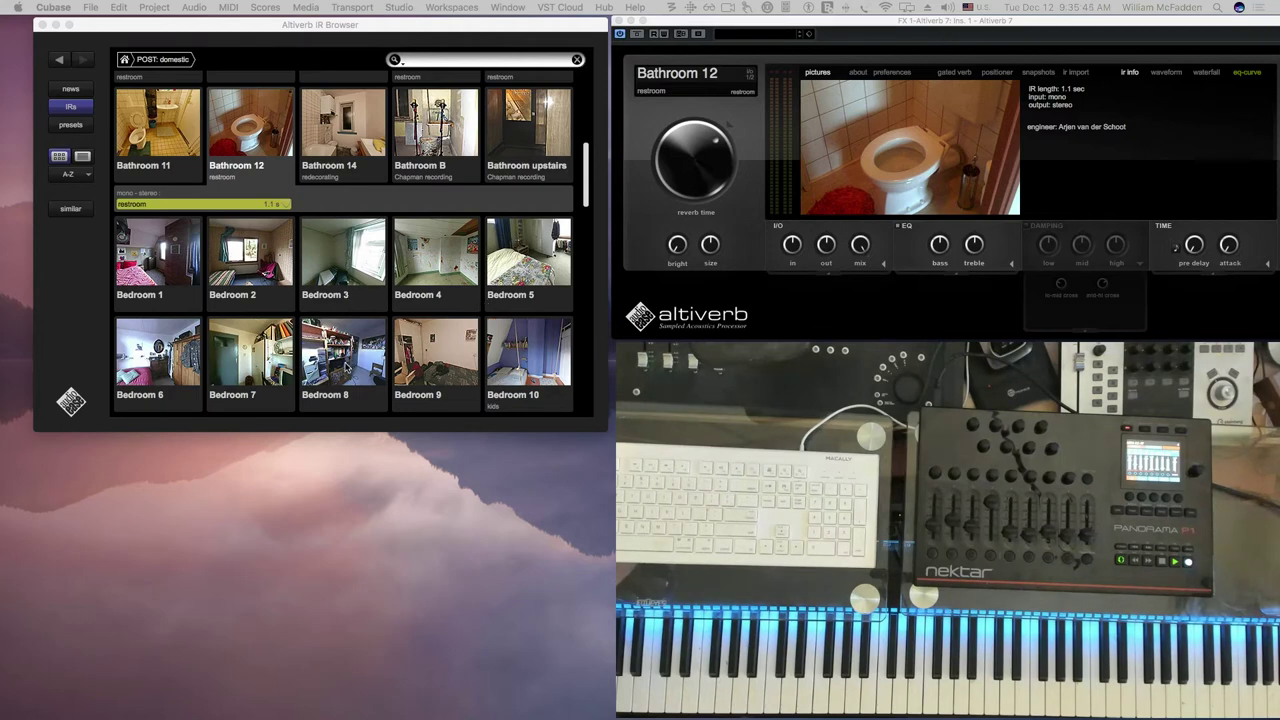
Scroll through the rest of the domestic rooms, then return to the category overview.
scroll(315, 282, "down", 5)
scroll(315, 282, "down", 3)
scroll(315, 282, "down", 2)
scroll(315, 282, "down", 4)
scroll(315, 282, "down", 5)
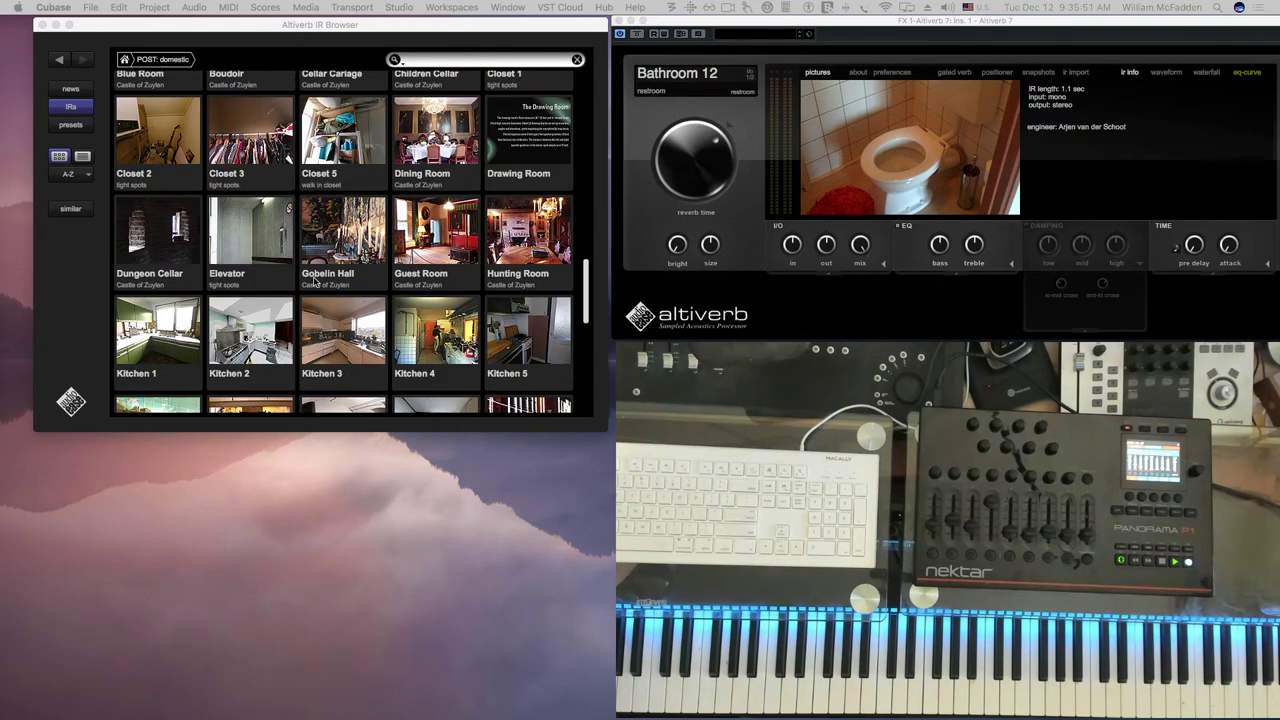
scroll(315, 282, "down", 2)
scroll(315, 282, "down", 3)
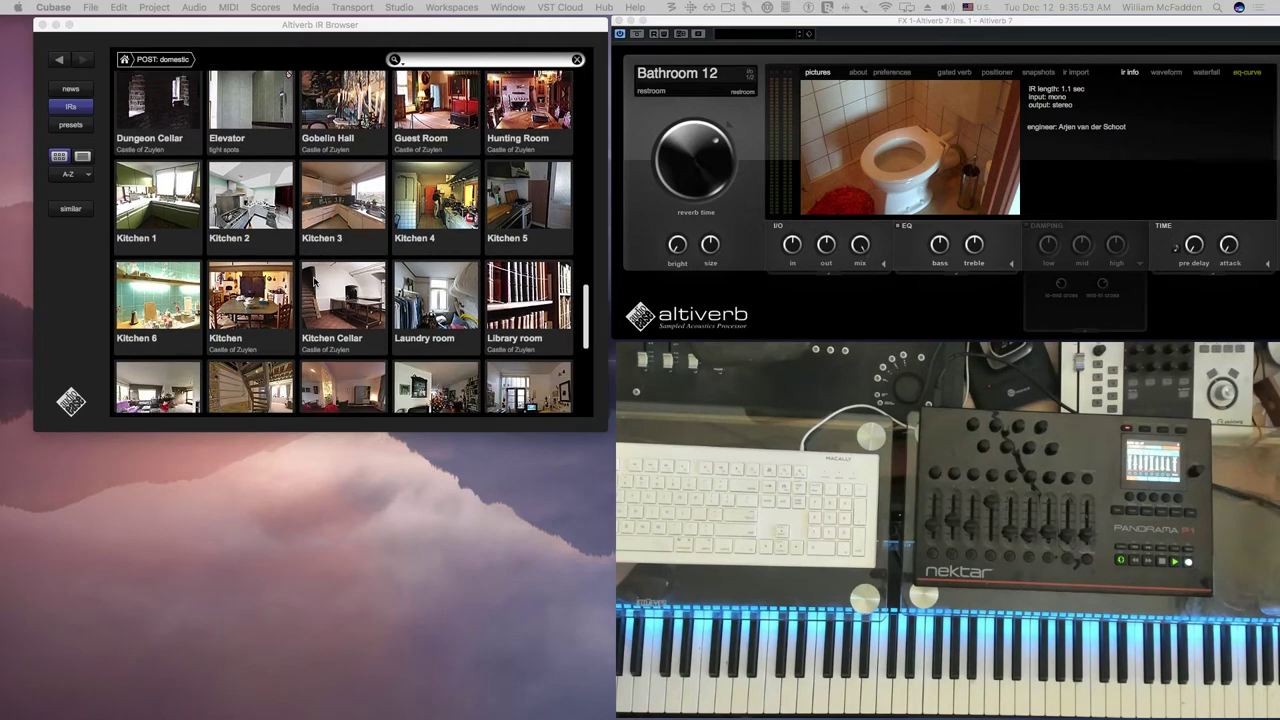
scroll(315, 282, "down", 1)
scroll(315, 282, "down", 2)
scroll(315, 282, "down", 3)
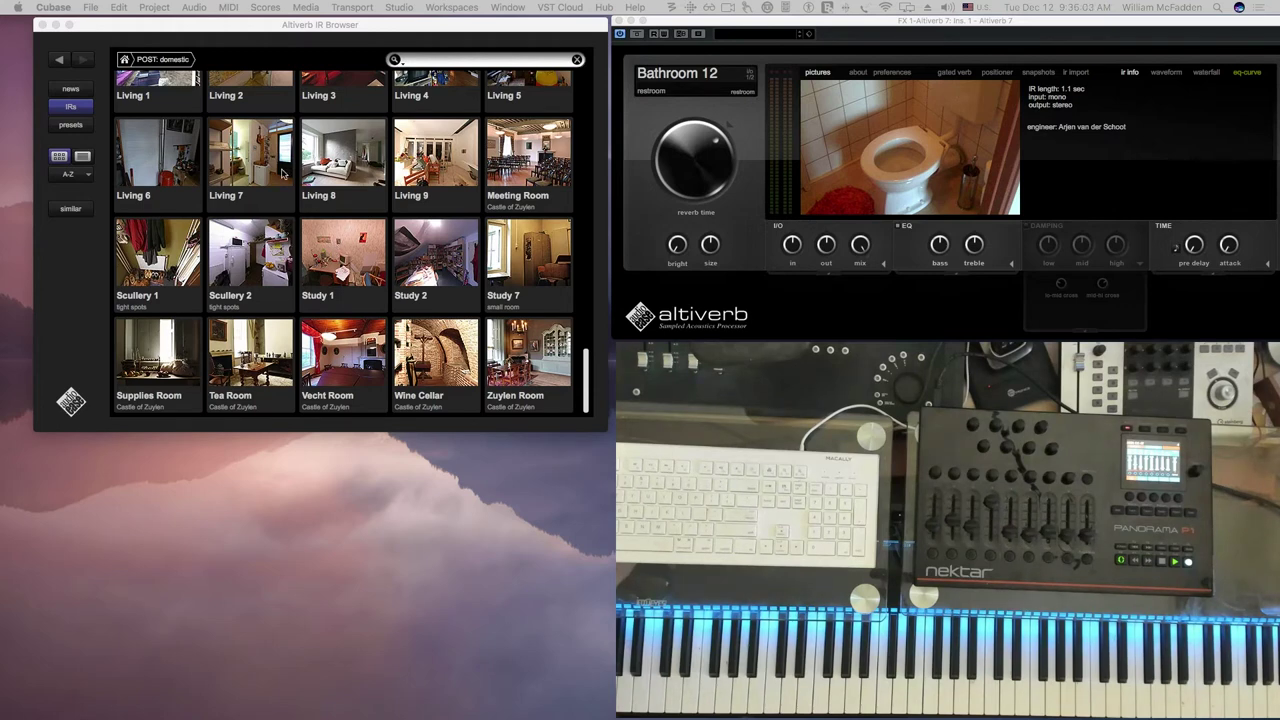
left_click(125, 59)
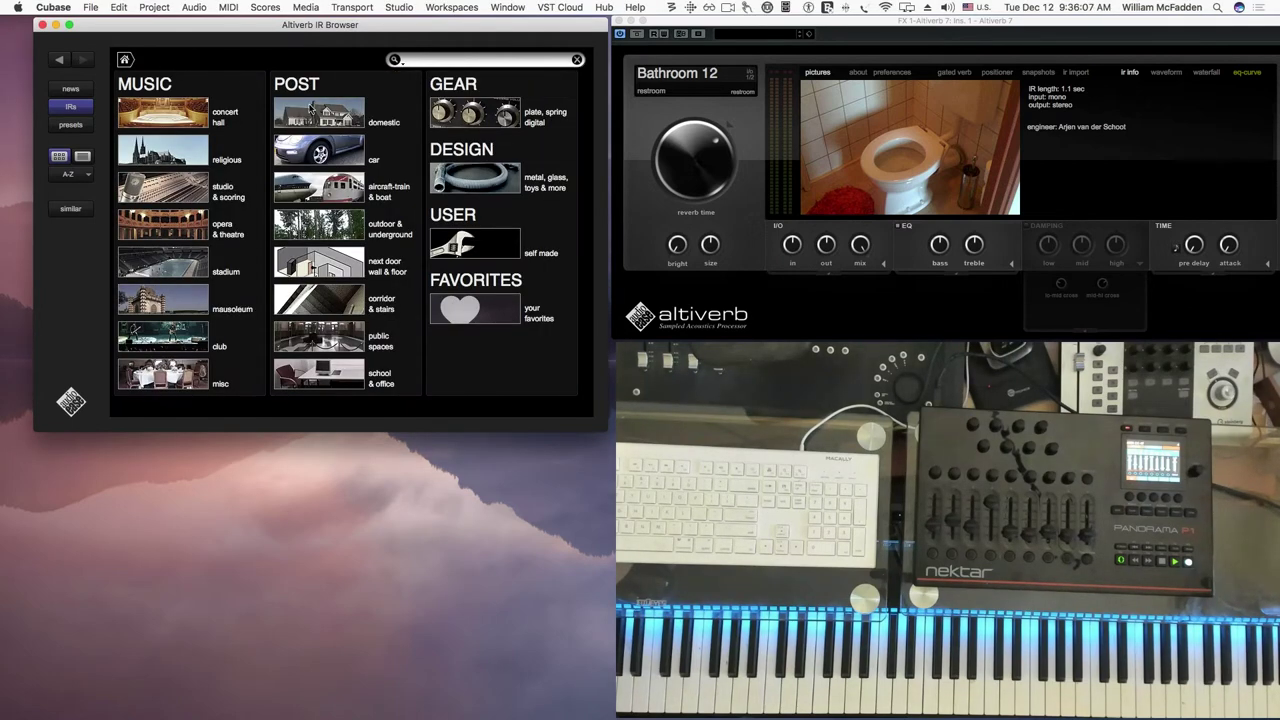
Load the Volkswagen Golf car-interior IR (0.095 s), then return to the category overview.
left_click(340, 150)
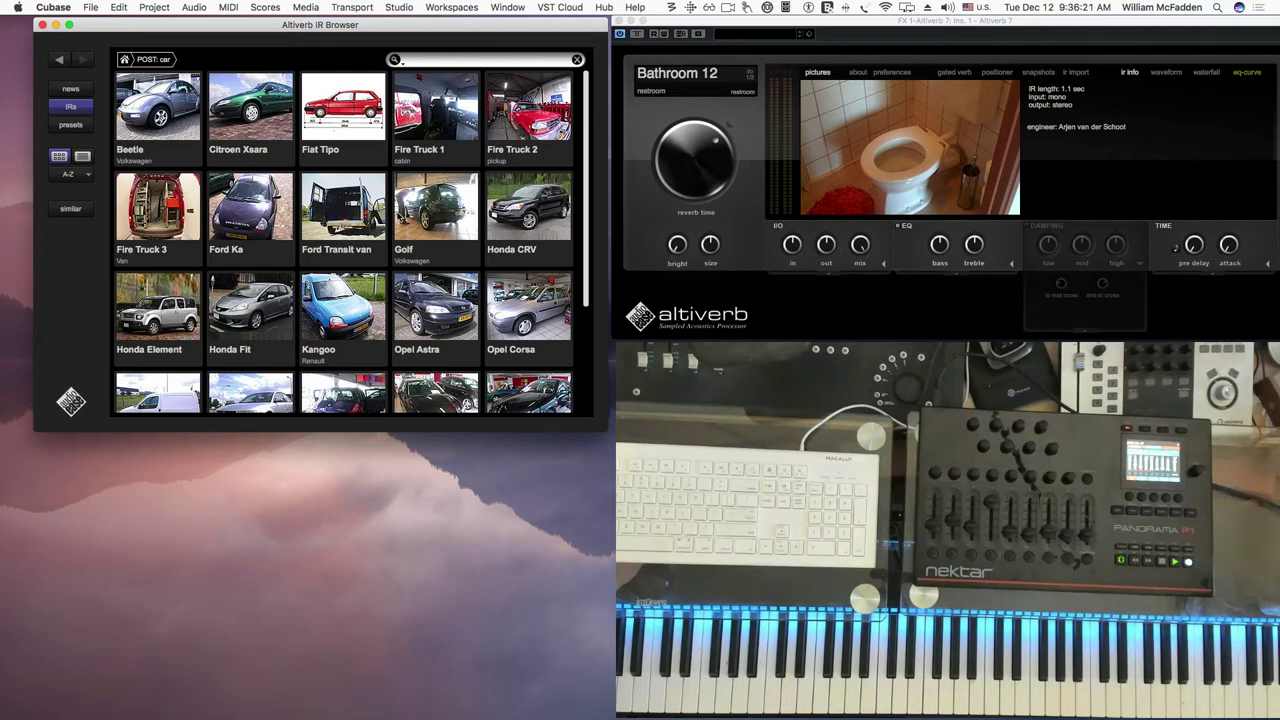
left_click(437, 217)
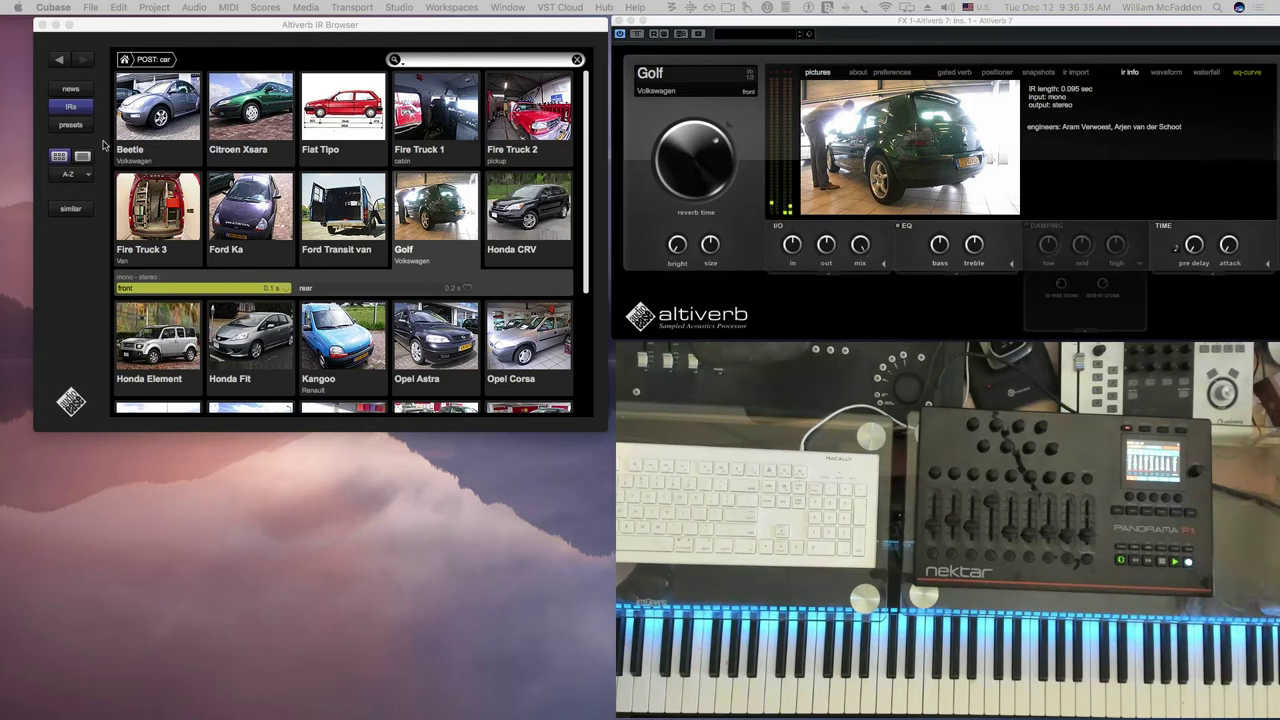
left_click(152, 64)
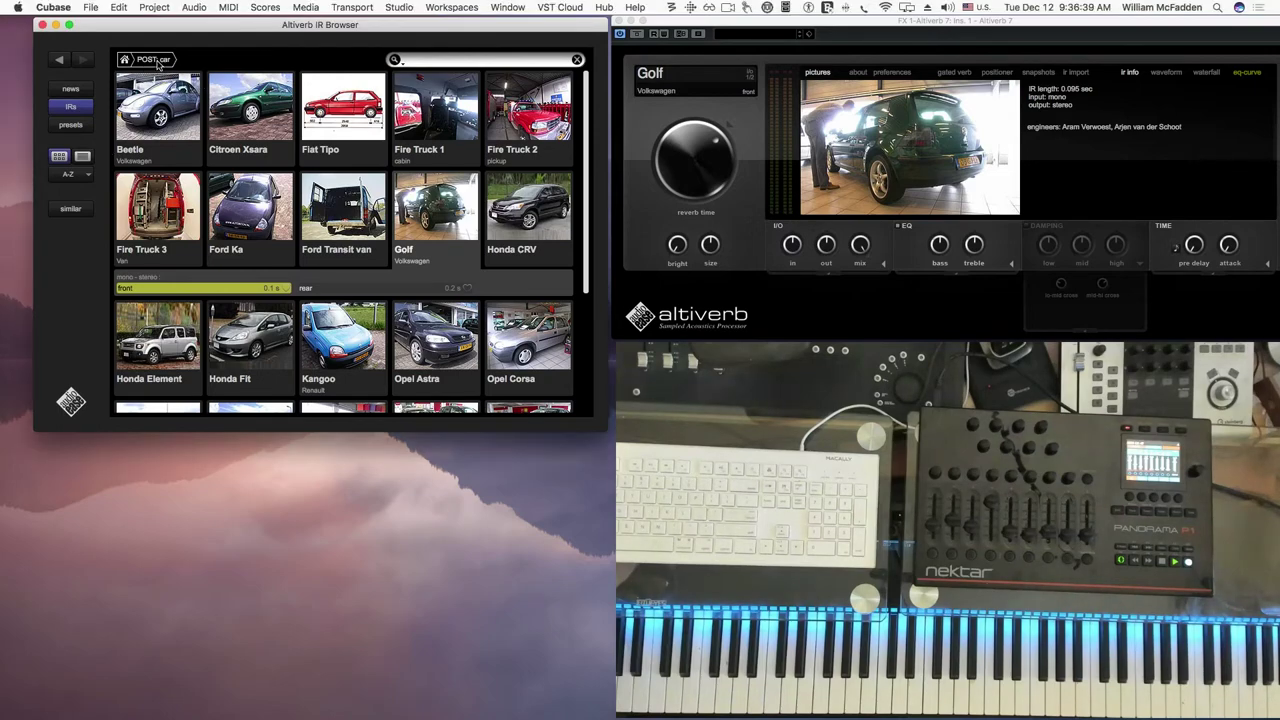
left_click(126, 60)
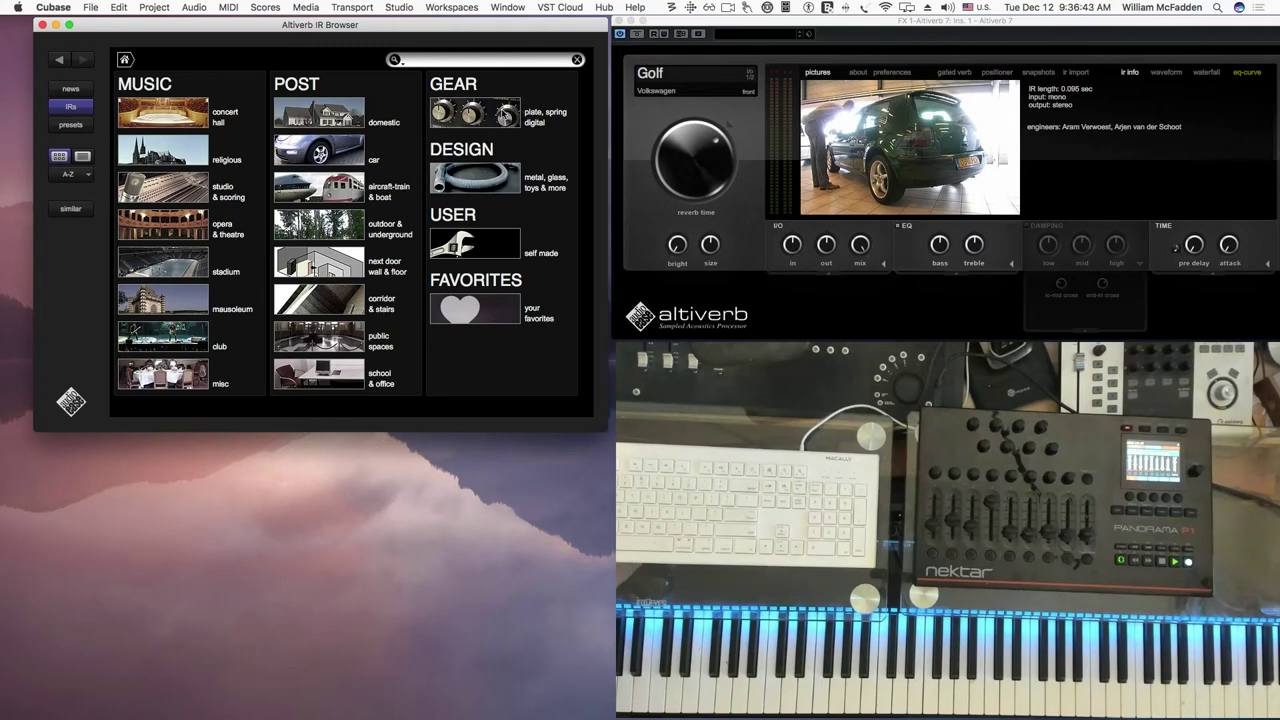
From plate and spring digital gear, load AMS RMX16 program '1 Ambiance decay 5.4'.
left_click(491, 118)
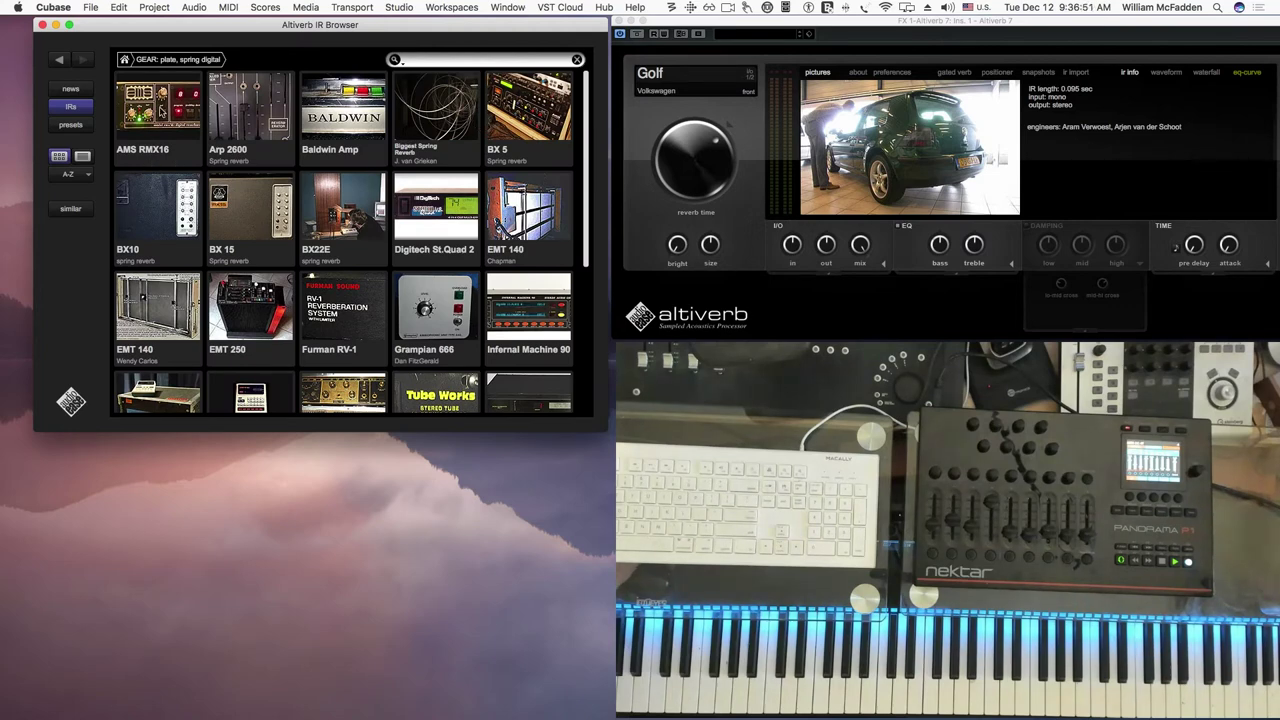
left_click(163, 112)
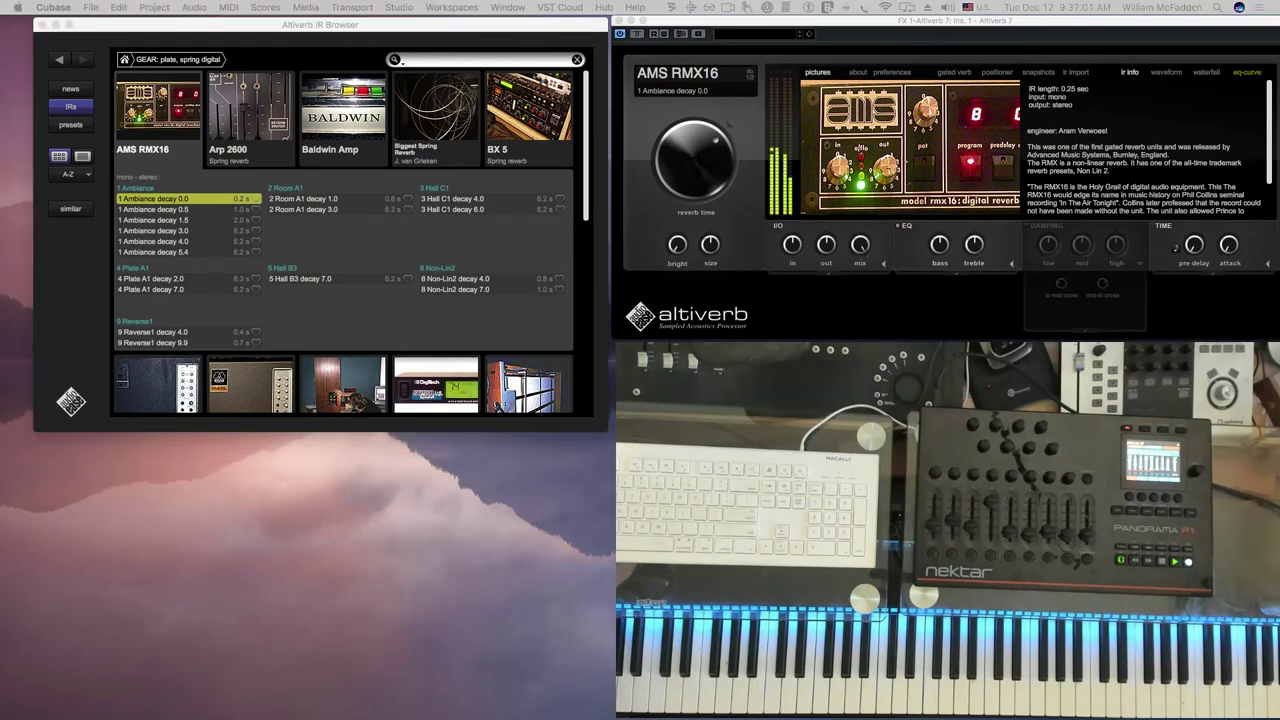
left_click(167, 255)
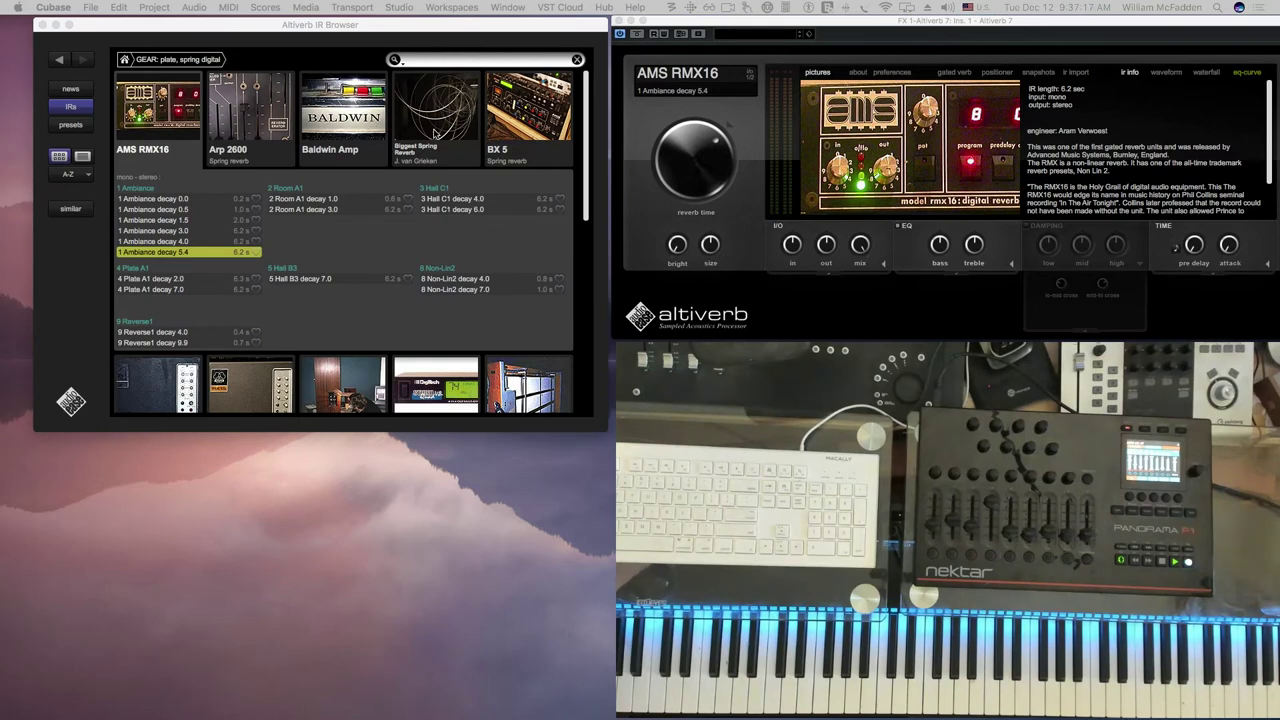
scroll(434, 133, "down", 3)
scroll(400, 140, "down", 3)
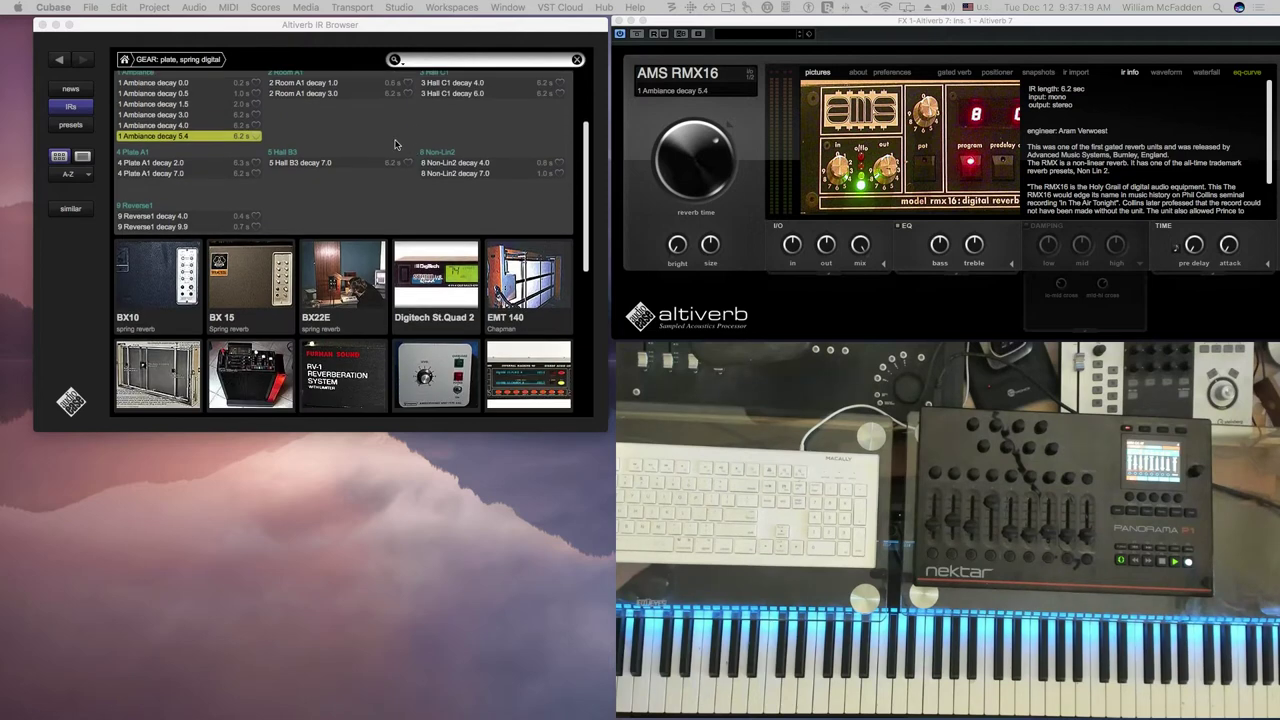
scroll(380, 132, "up", 3)
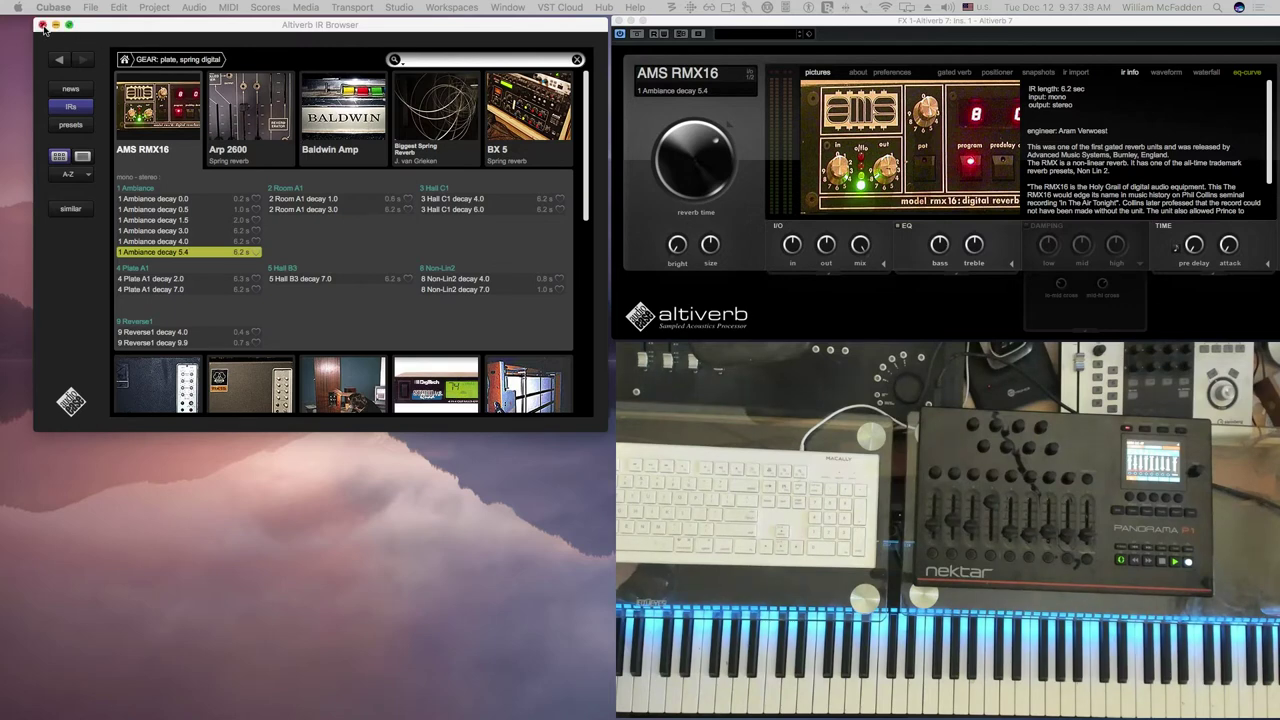
Browse the aircraft, train and boat IRs, then open the outdoor and underground collection.
left_click(125, 60)
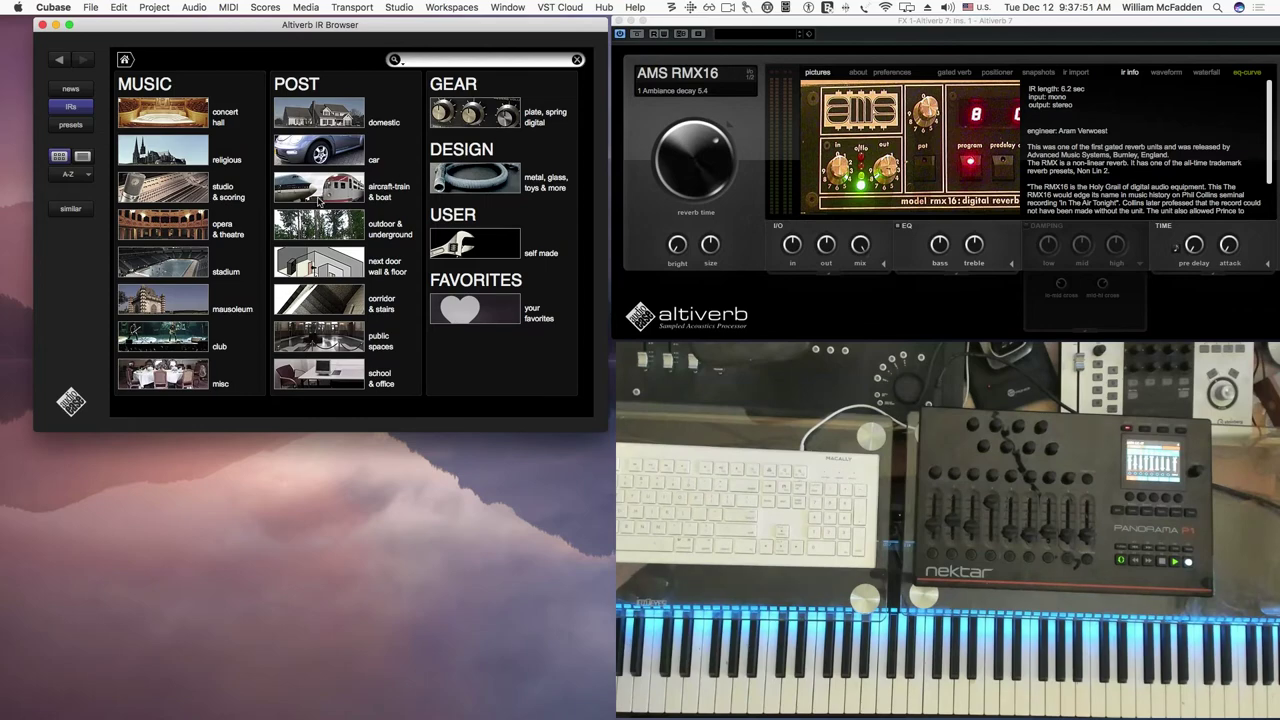
left_click(320, 200)
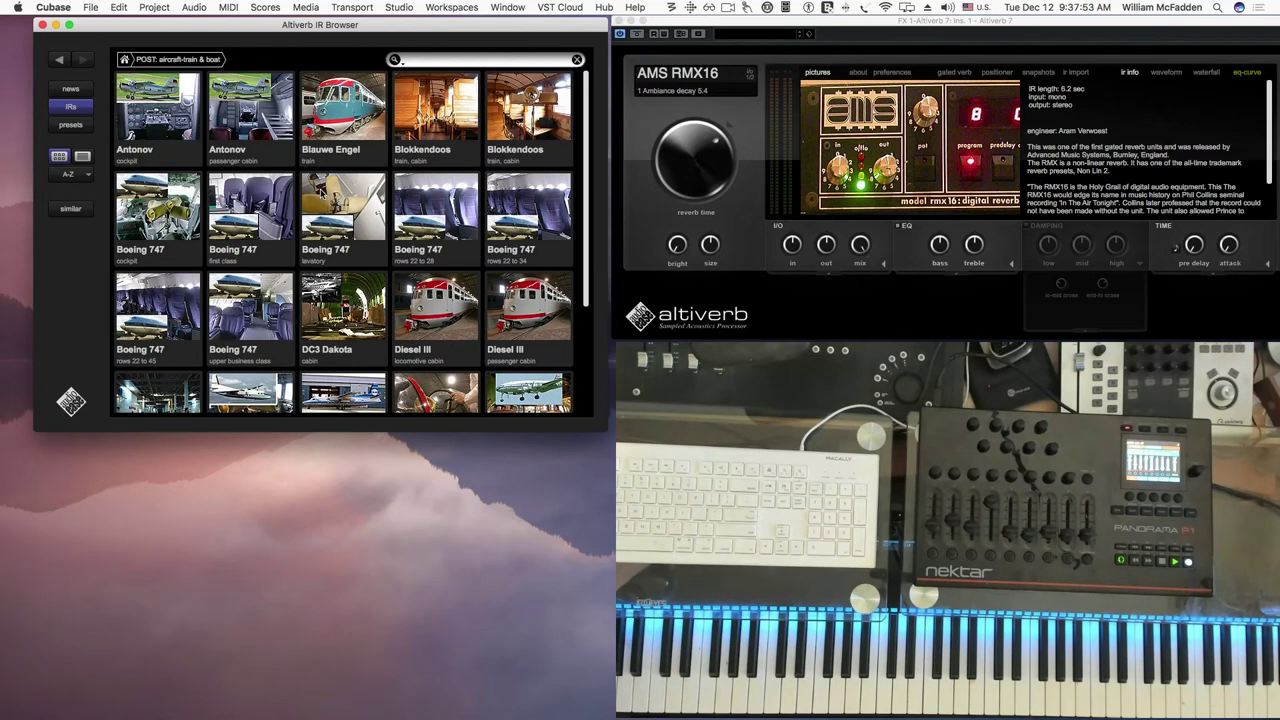
scroll(320, 193, "down", 3)
scroll(321, 193, "down", 1)
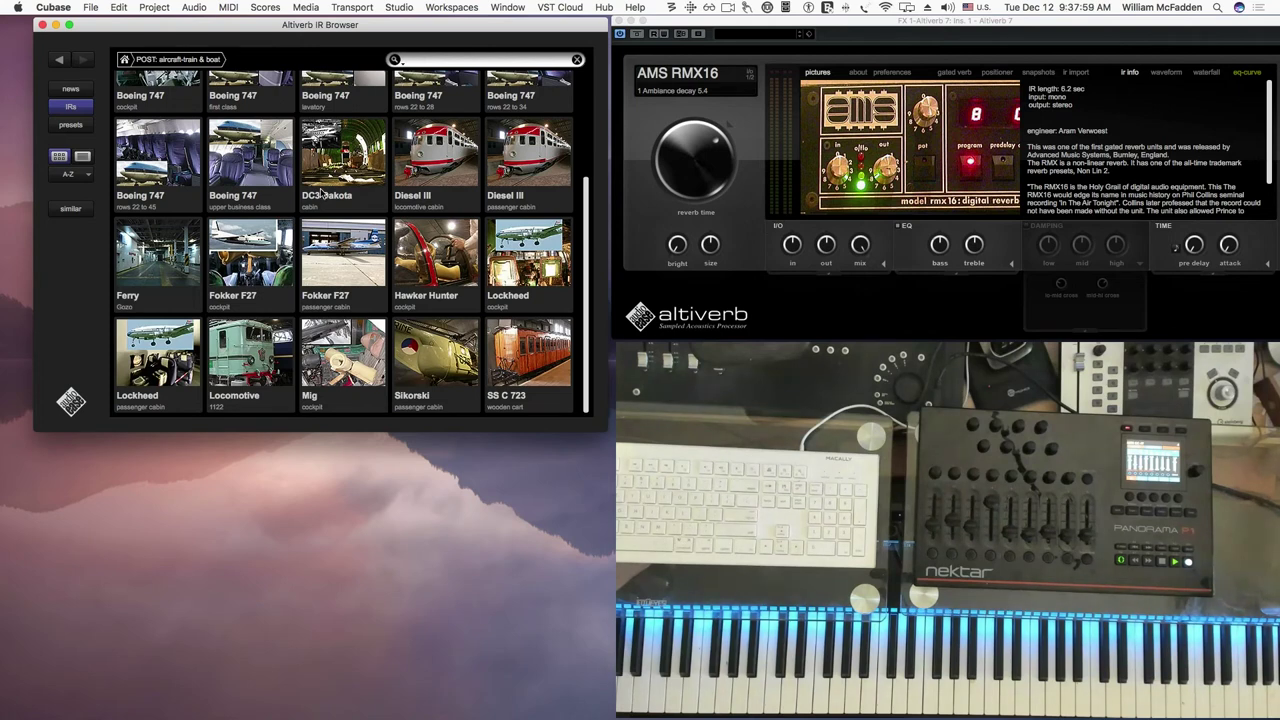
scroll(321, 193, "up", 3)
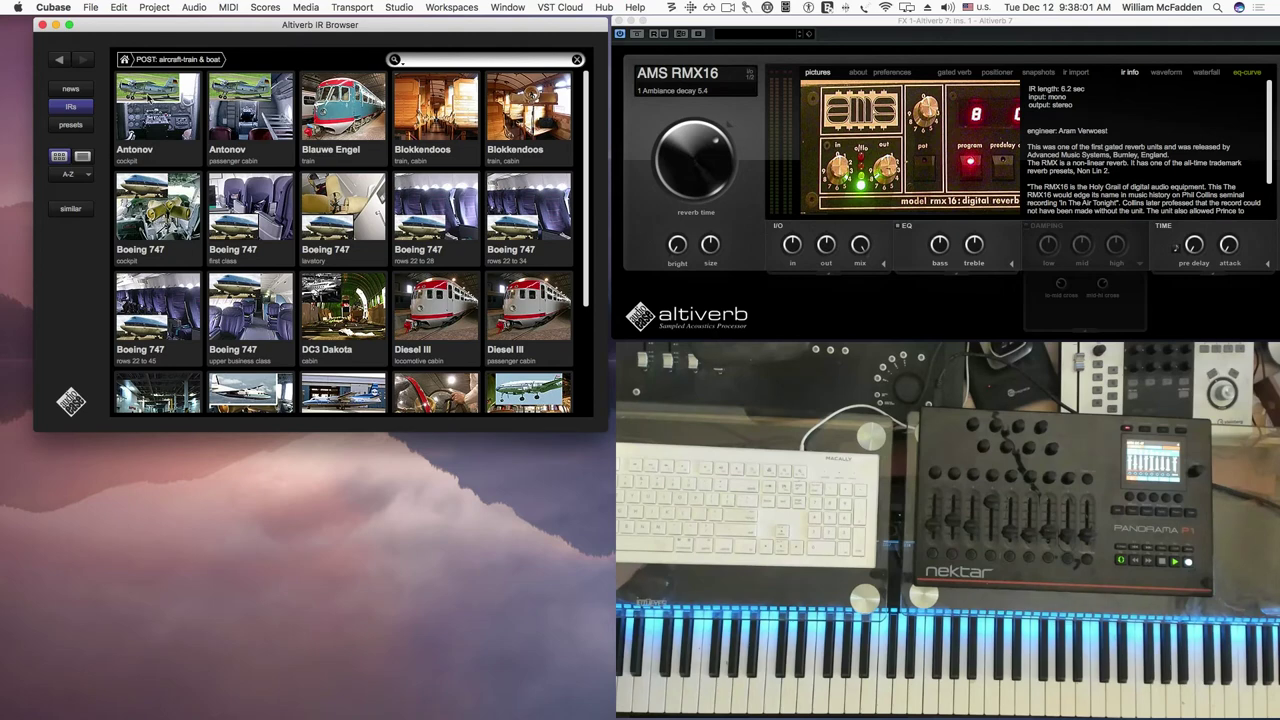
left_click(125, 59)
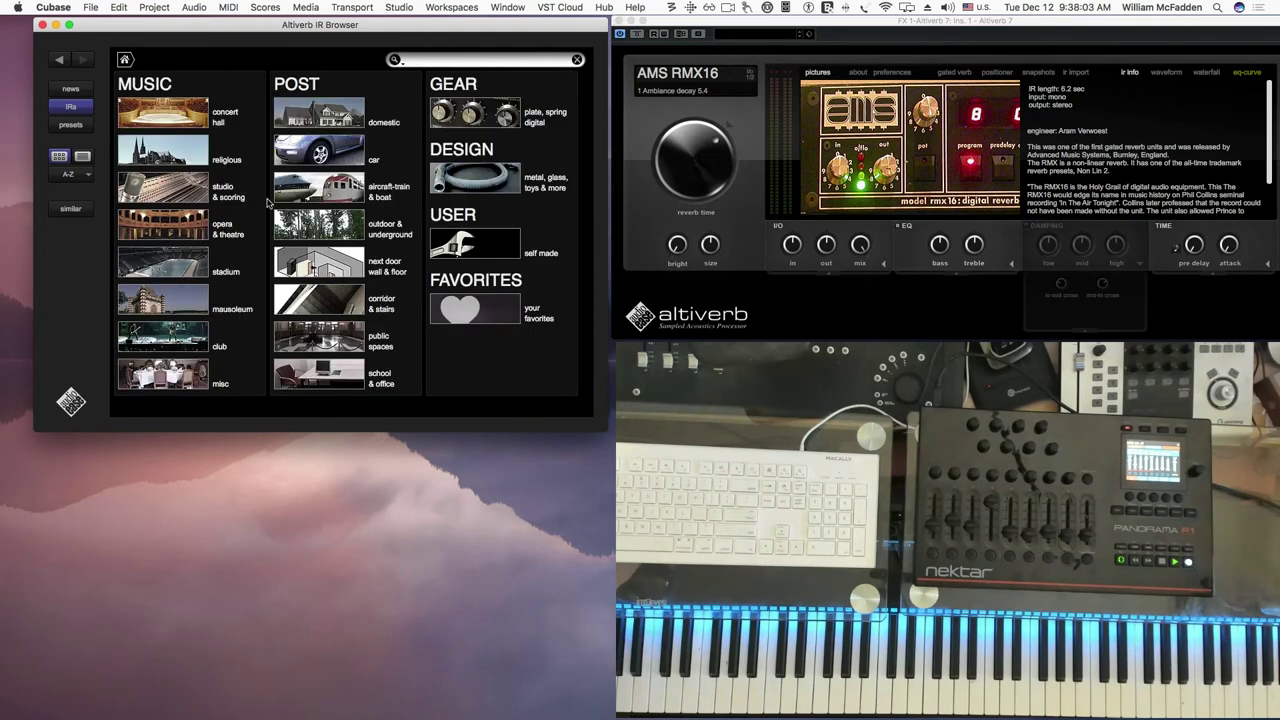
left_click(341, 233)
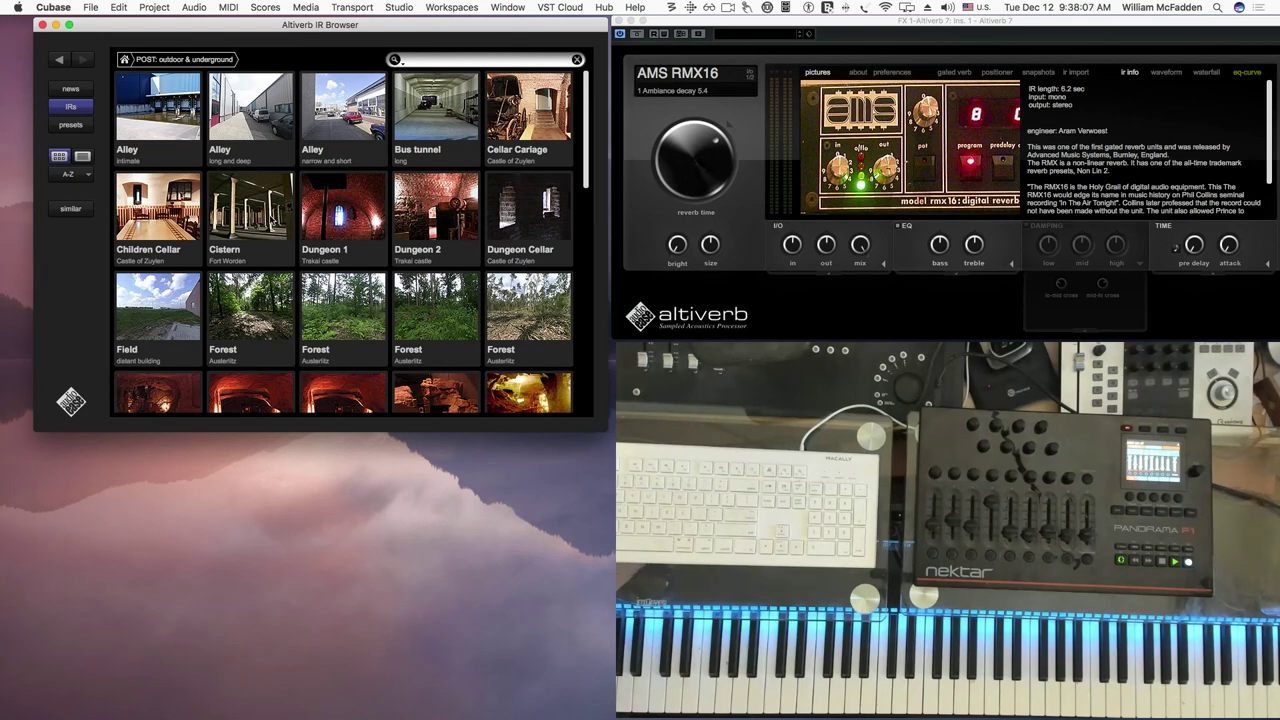
Load Fort Worden's 30-second Cistern IR and return to the category overview.
left_click(274, 222)
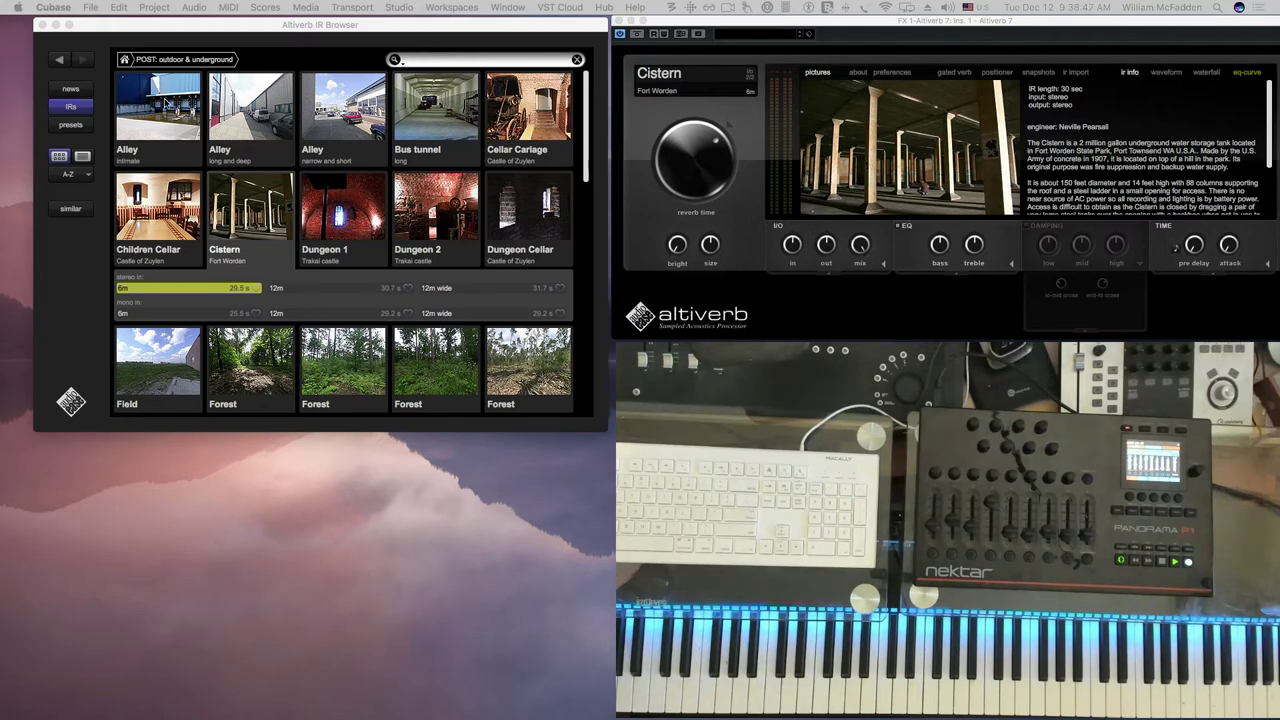
left_click(126, 60)
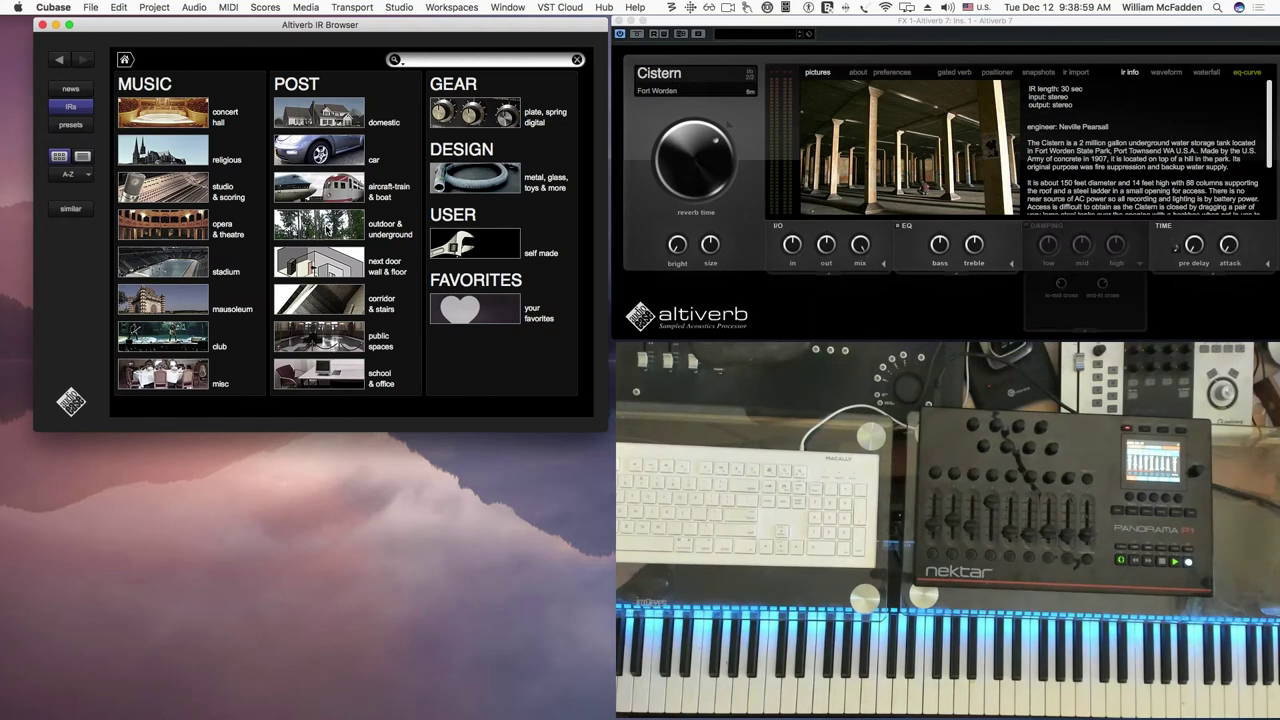
Browse the next door wall and floor IRs, then corridor & stairs, ending at the category overview.
left_click(327, 268)
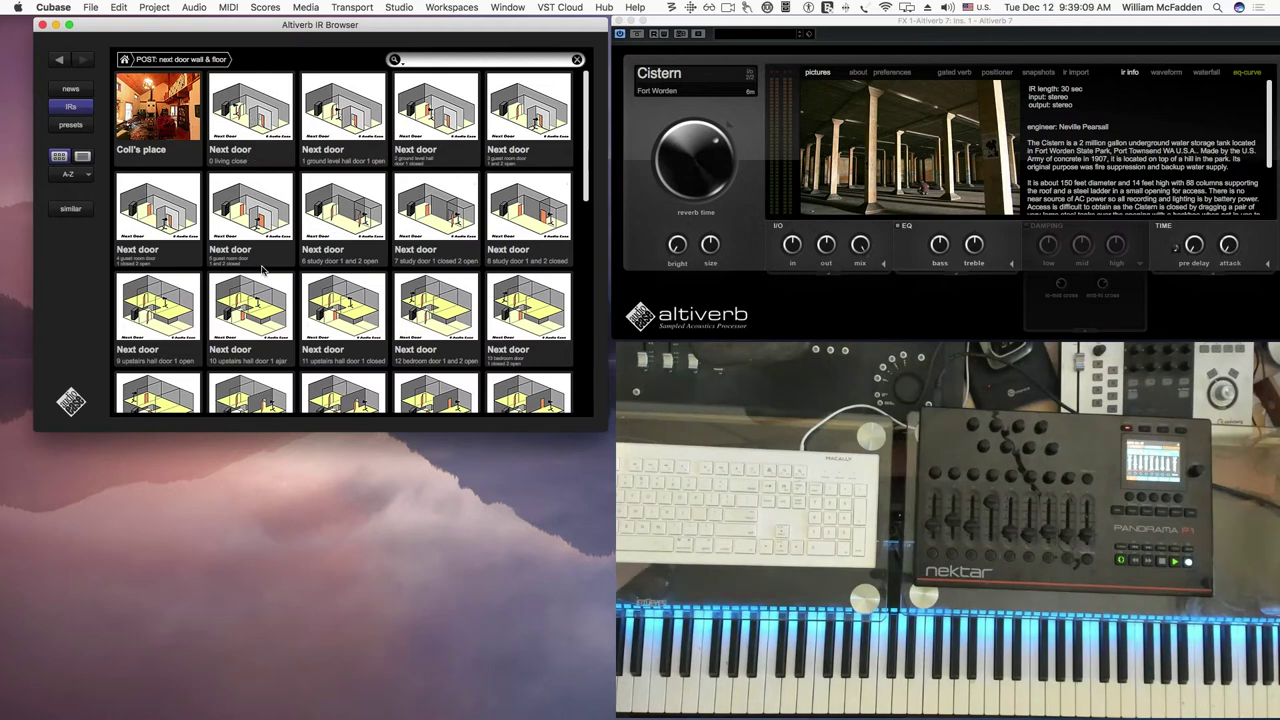
scroll(263, 266, "down", 3)
scroll(263, 268, "down", 3)
scroll(263, 268, "down", 2)
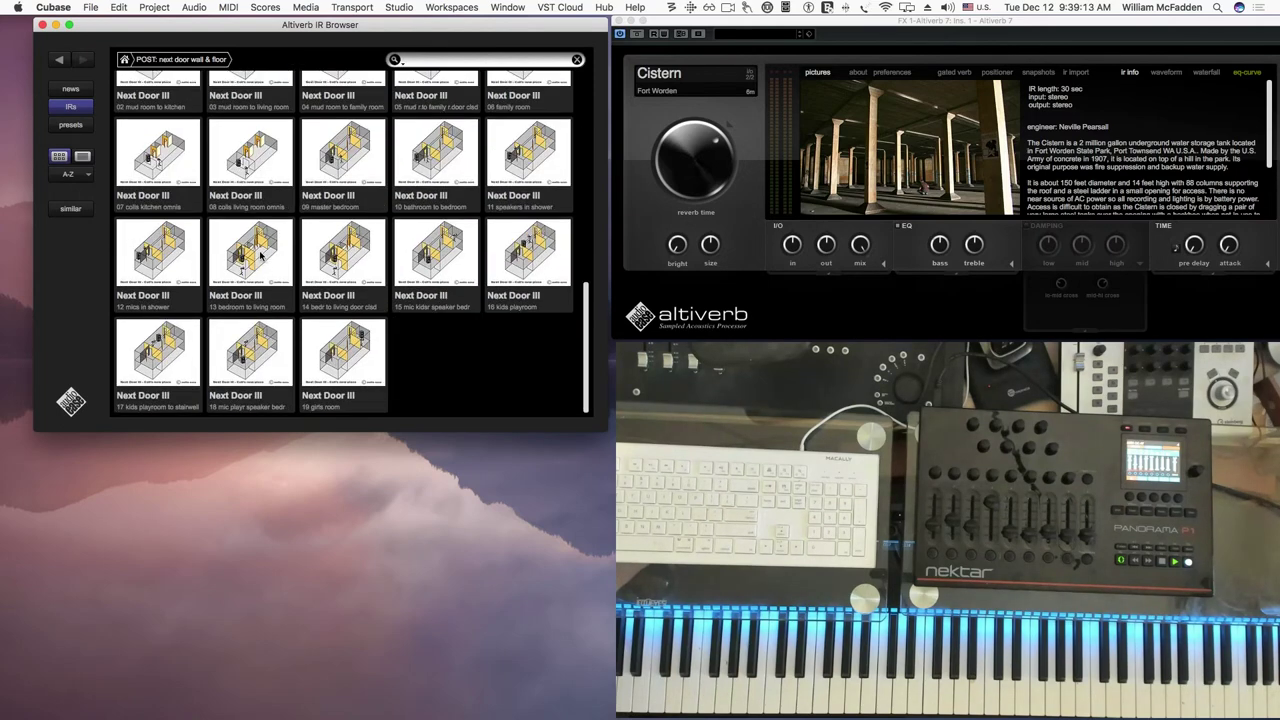
left_click(122, 60)
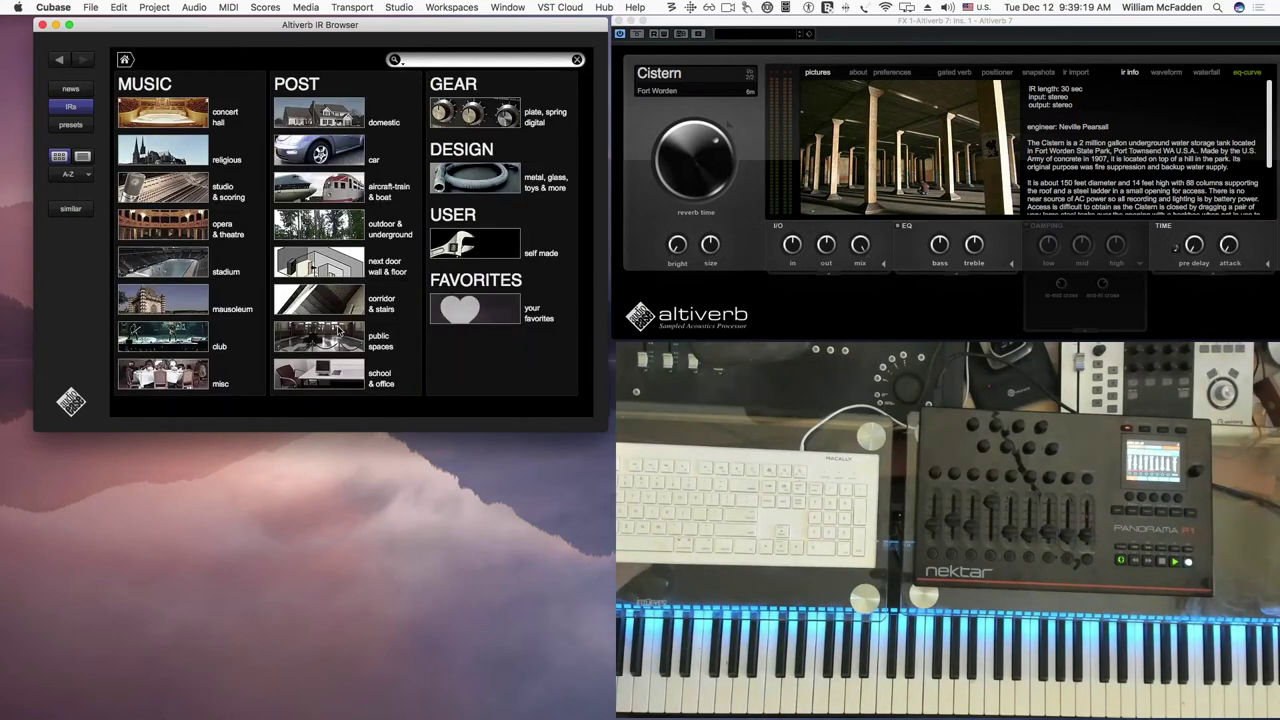
left_click(338, 306)
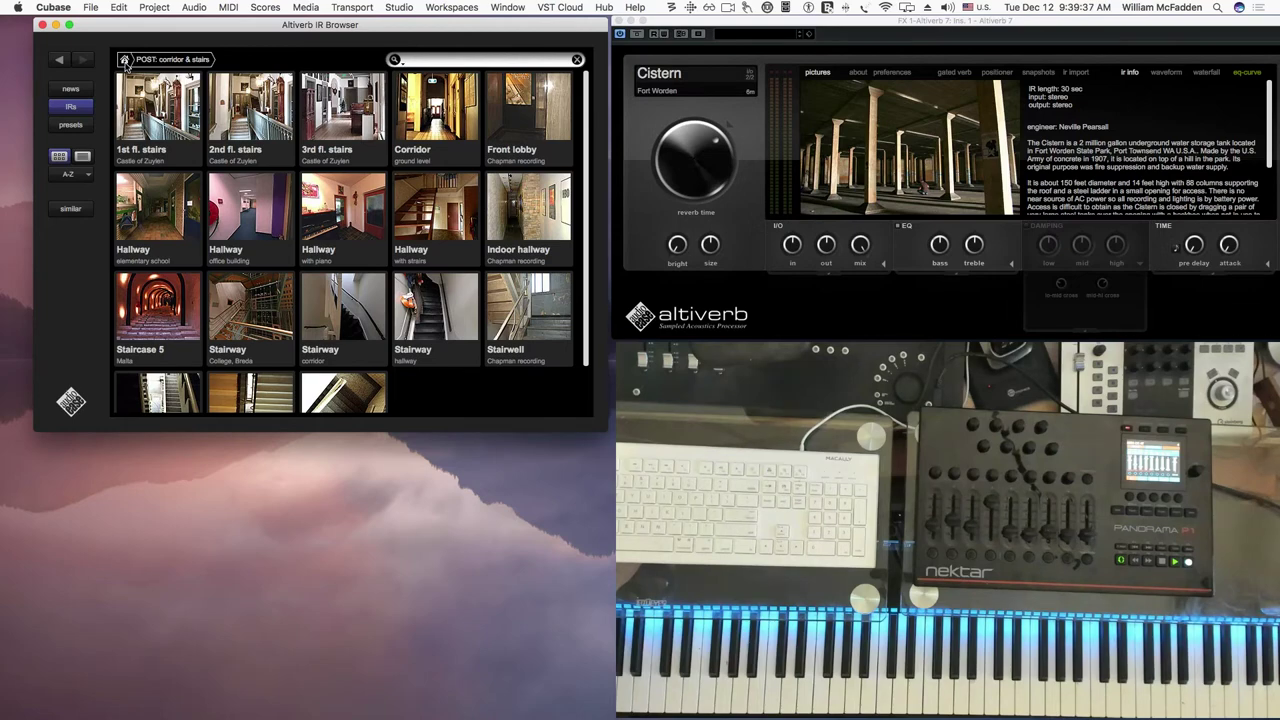
left_click(125, 60)
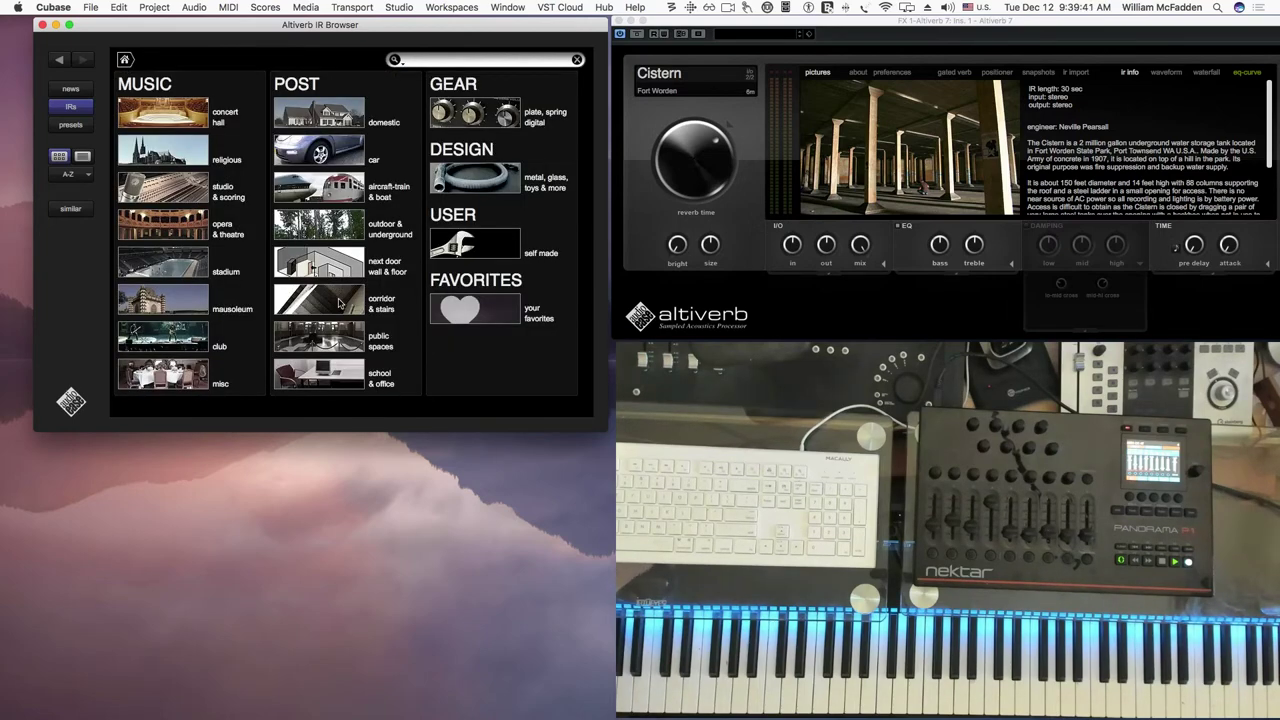
In public spaces, audition Dungeon 2, elevator hall, and both ex Brothel room reverbs.
left_click(314, 348)
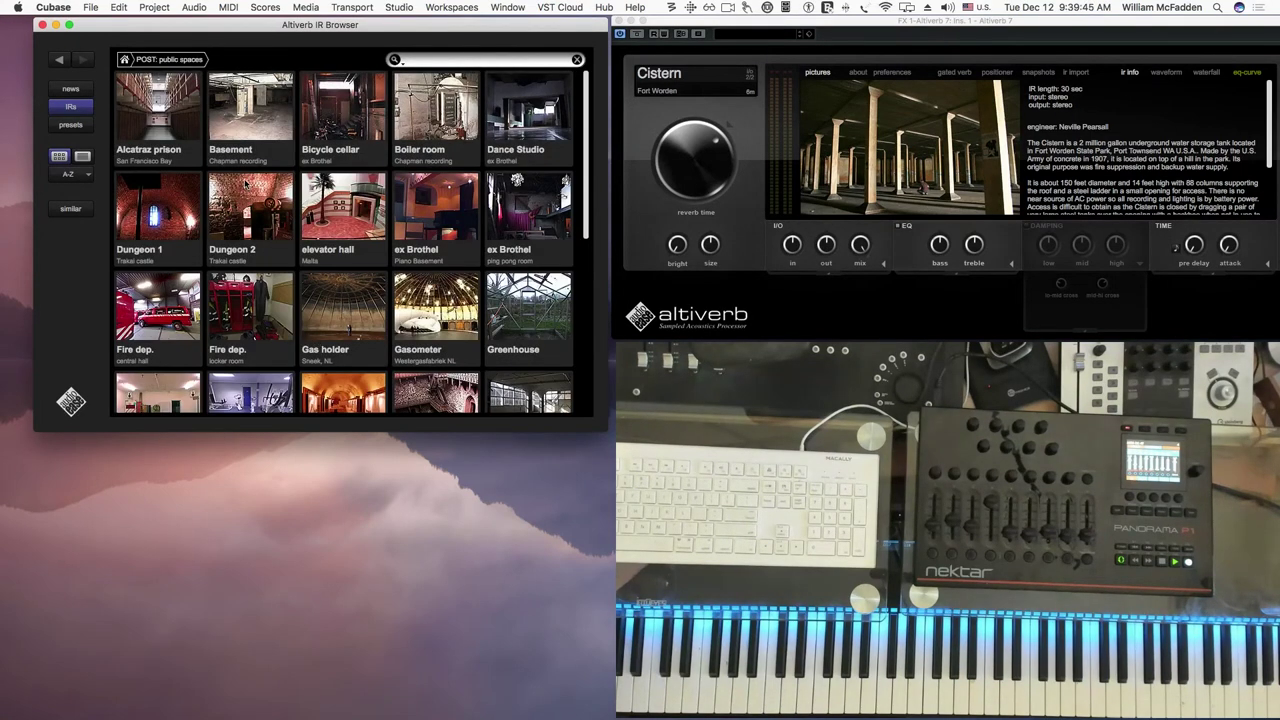
left_click(249, 218)
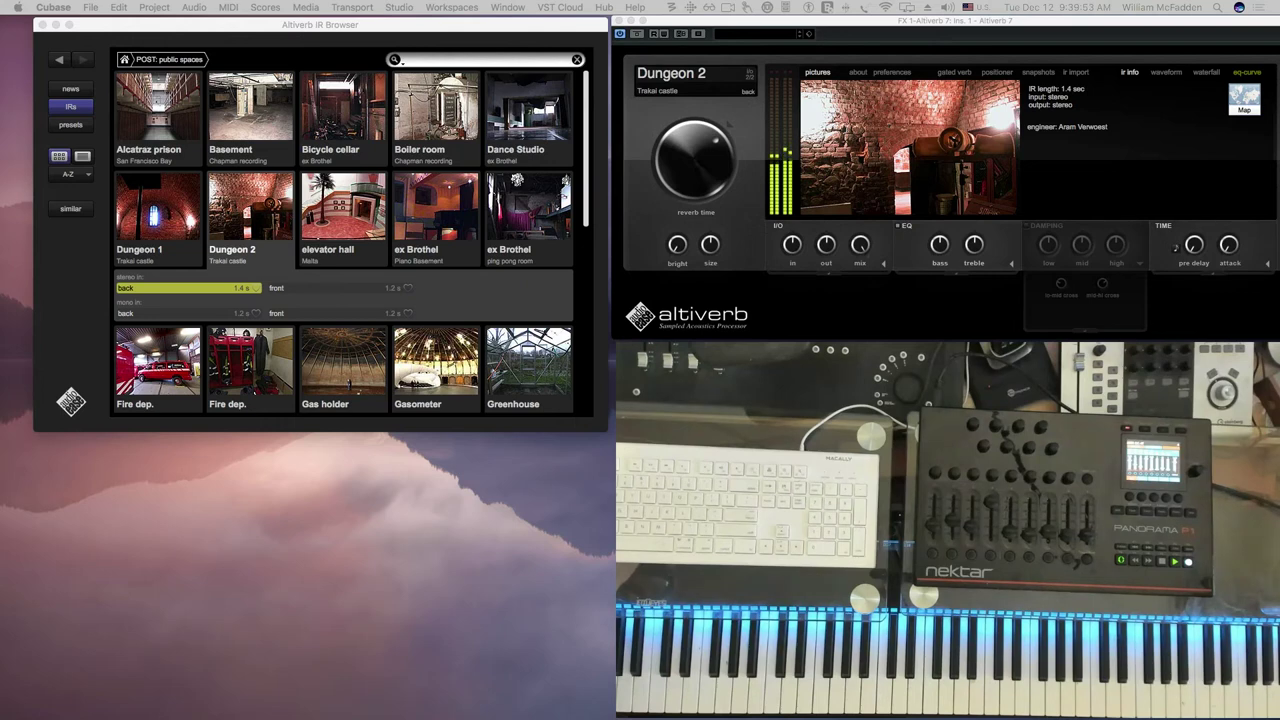
left_click(274, 209)
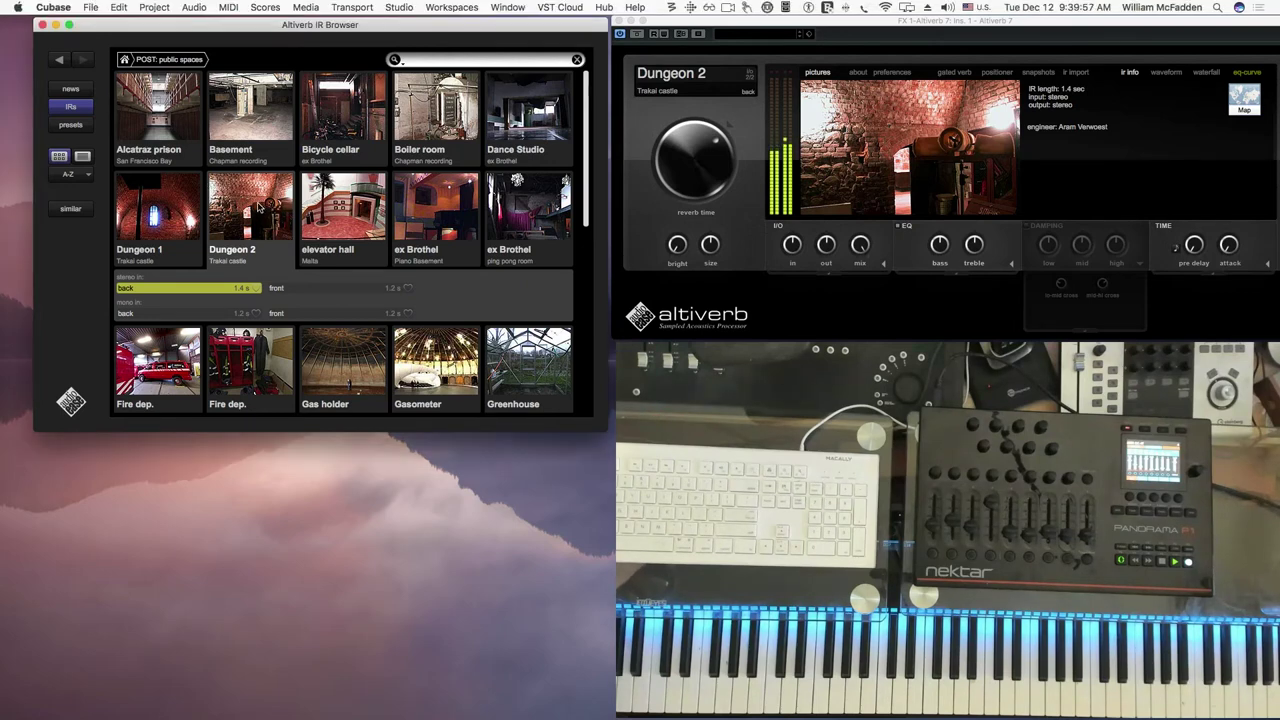
left_click(357, 209)
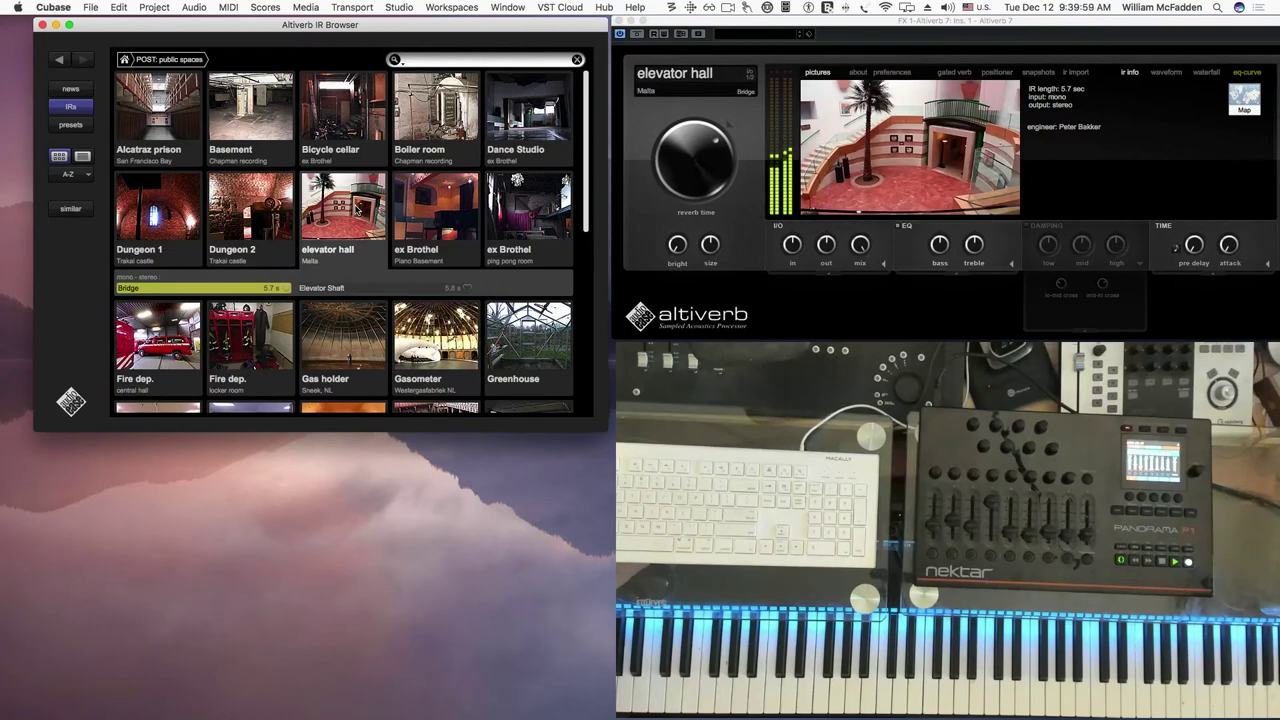
left_click(448, 214)
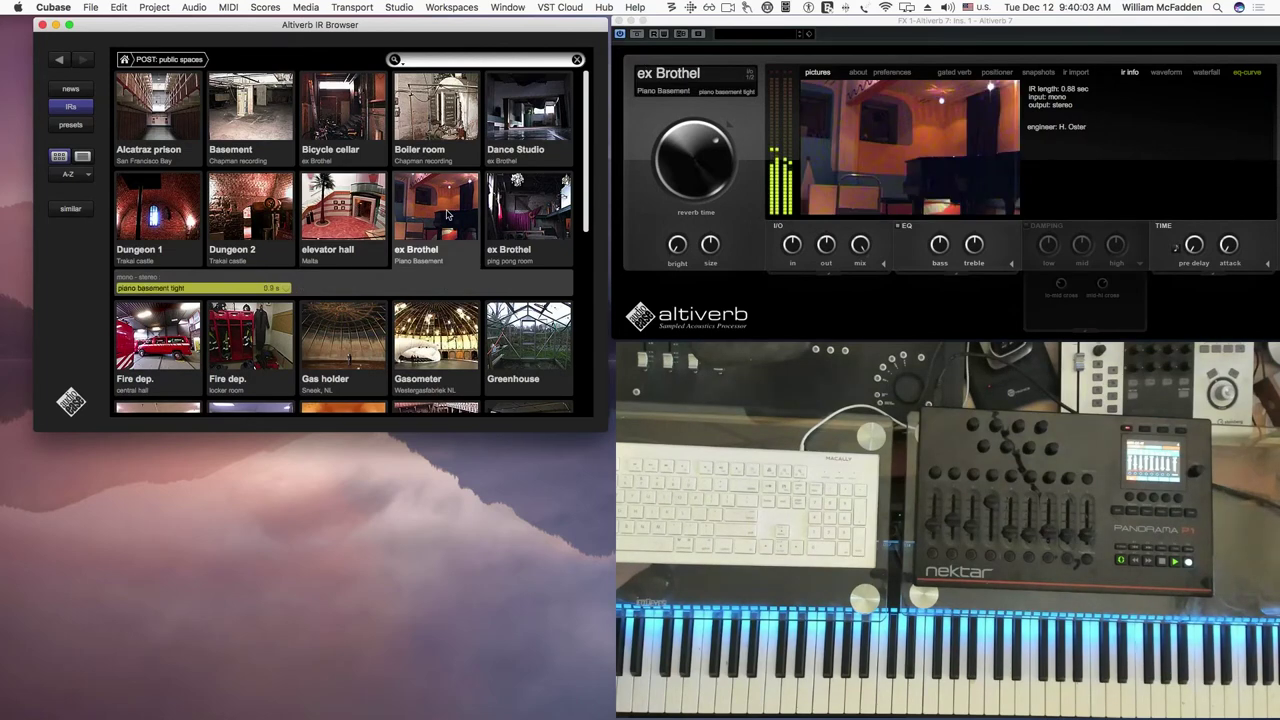
left_click(522, 203)
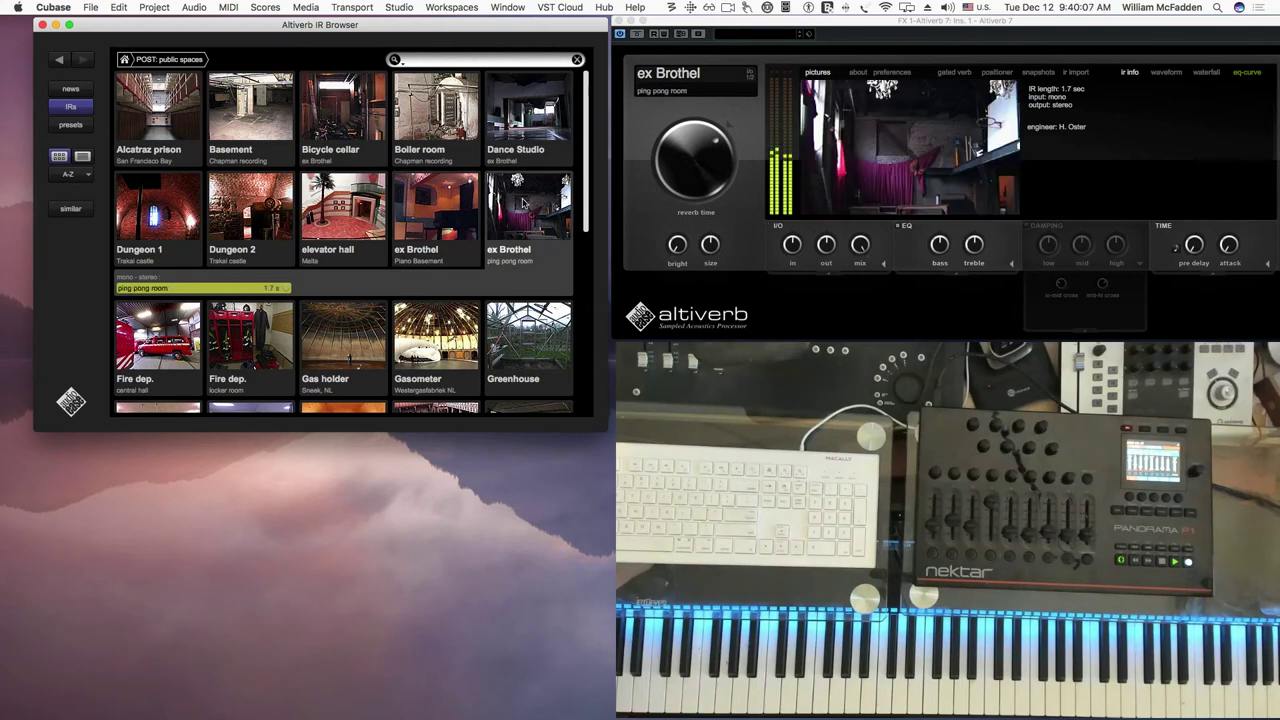
Audition Fire dep. central hall, leave Sneek's Gas holder loaded, and return to the overview.
left_click(180, 341)
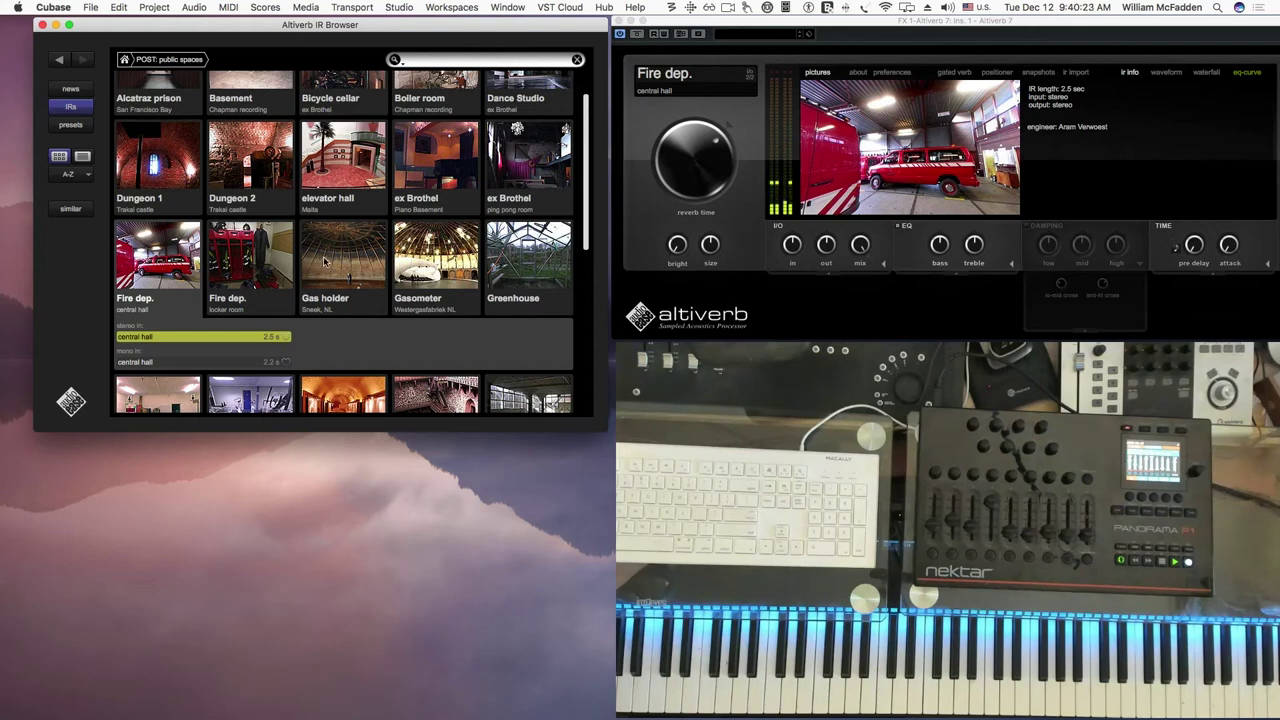
left_click(323, 260)
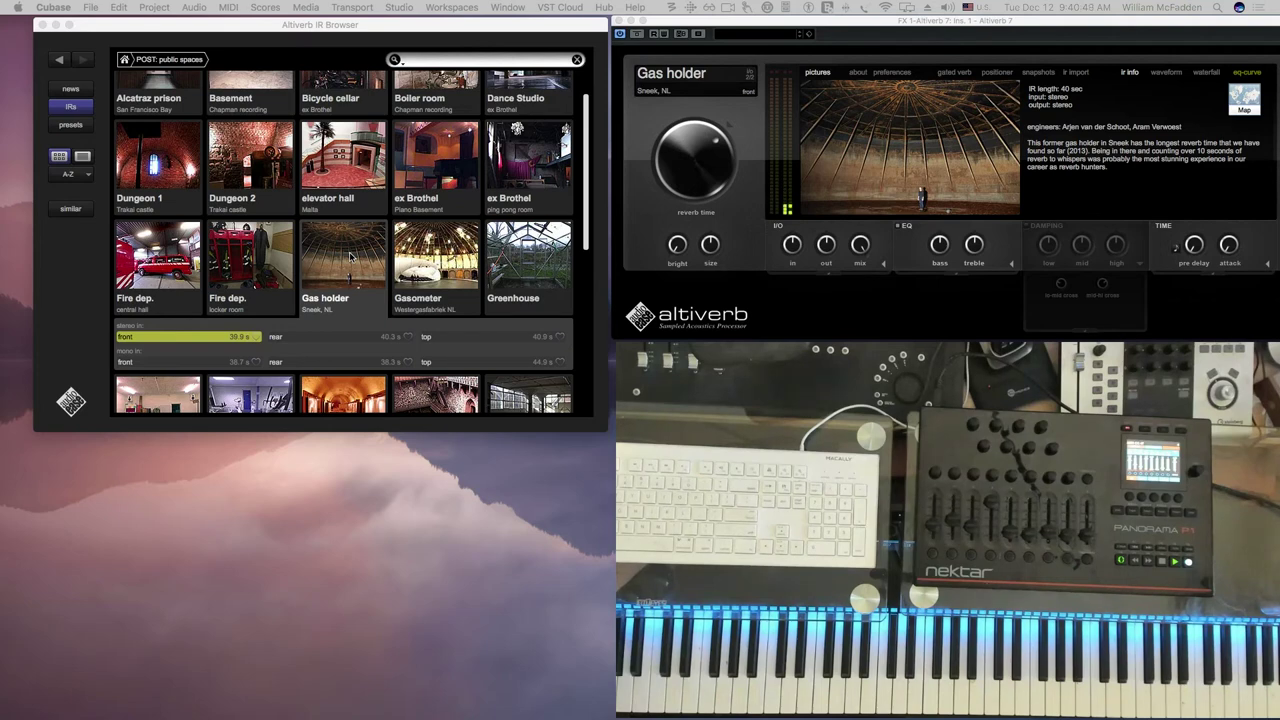
left_click(124, 60)
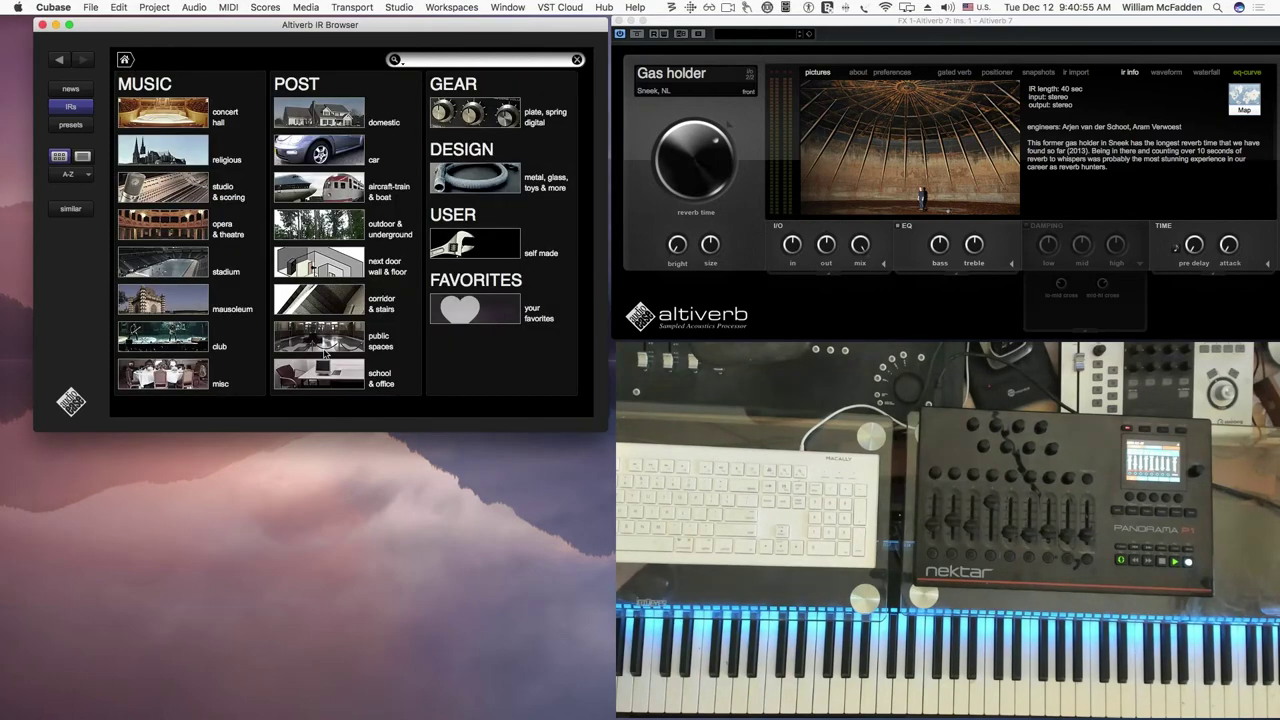
Load the 1.1-second Studio 3 broadcast room from school & office, then return to the overview.
left_click(323, 376)
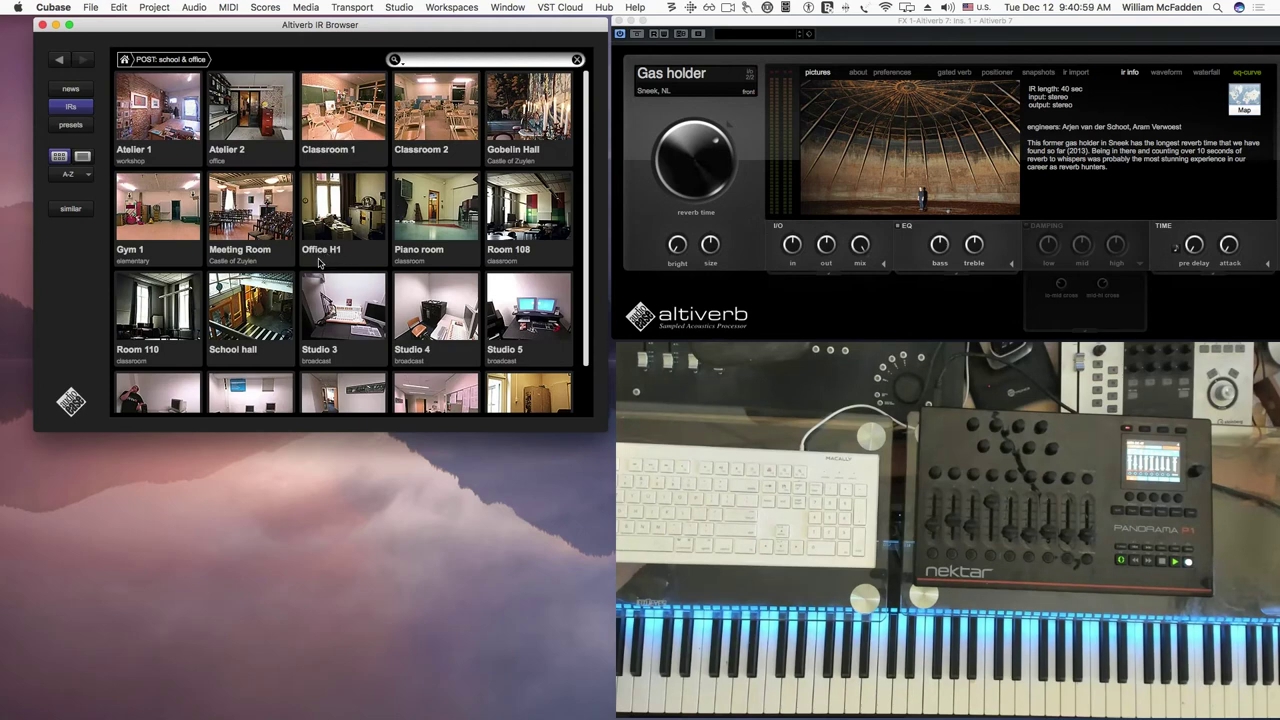
scroll(319, 263, "down", 3)
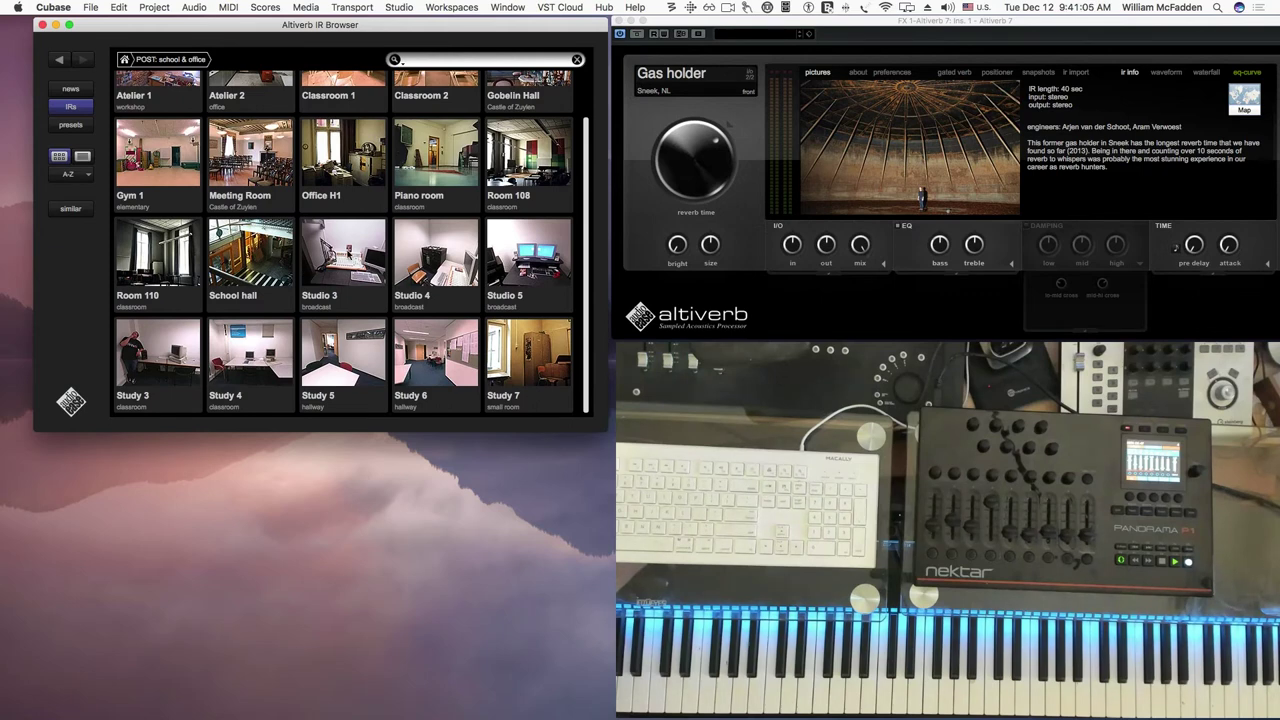
left_click(343, 255)
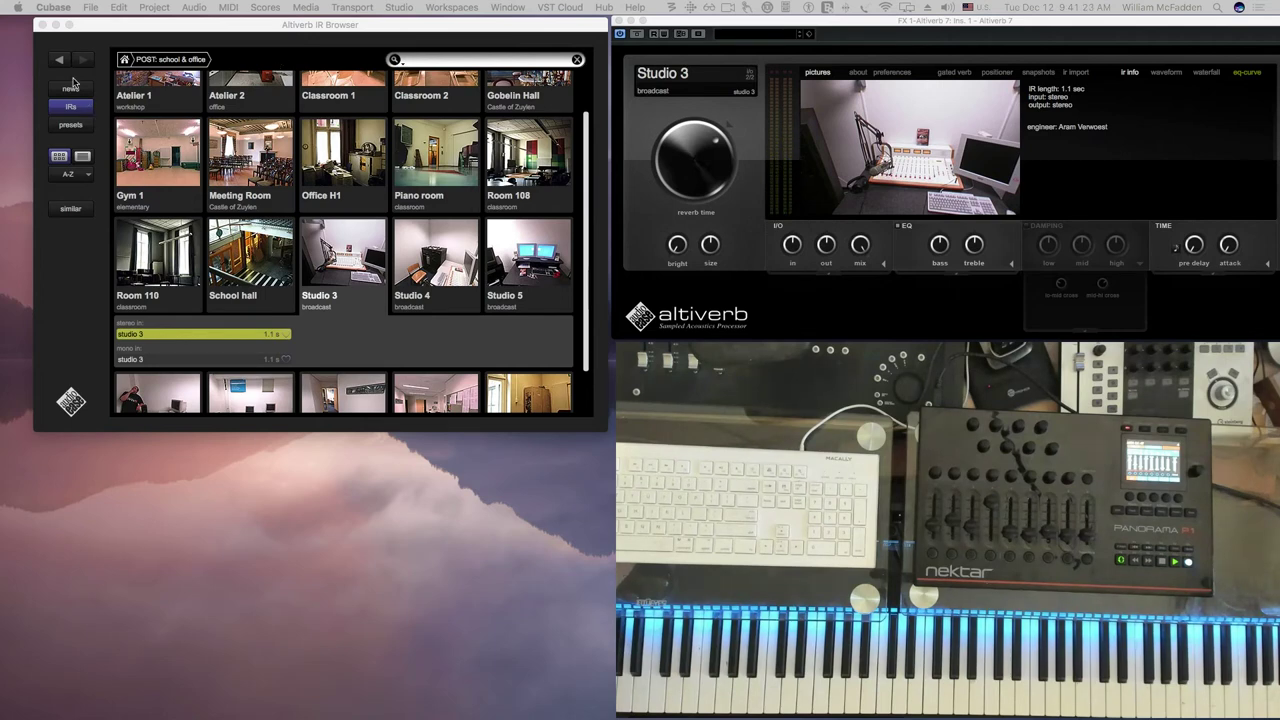
left_click(123, 60)
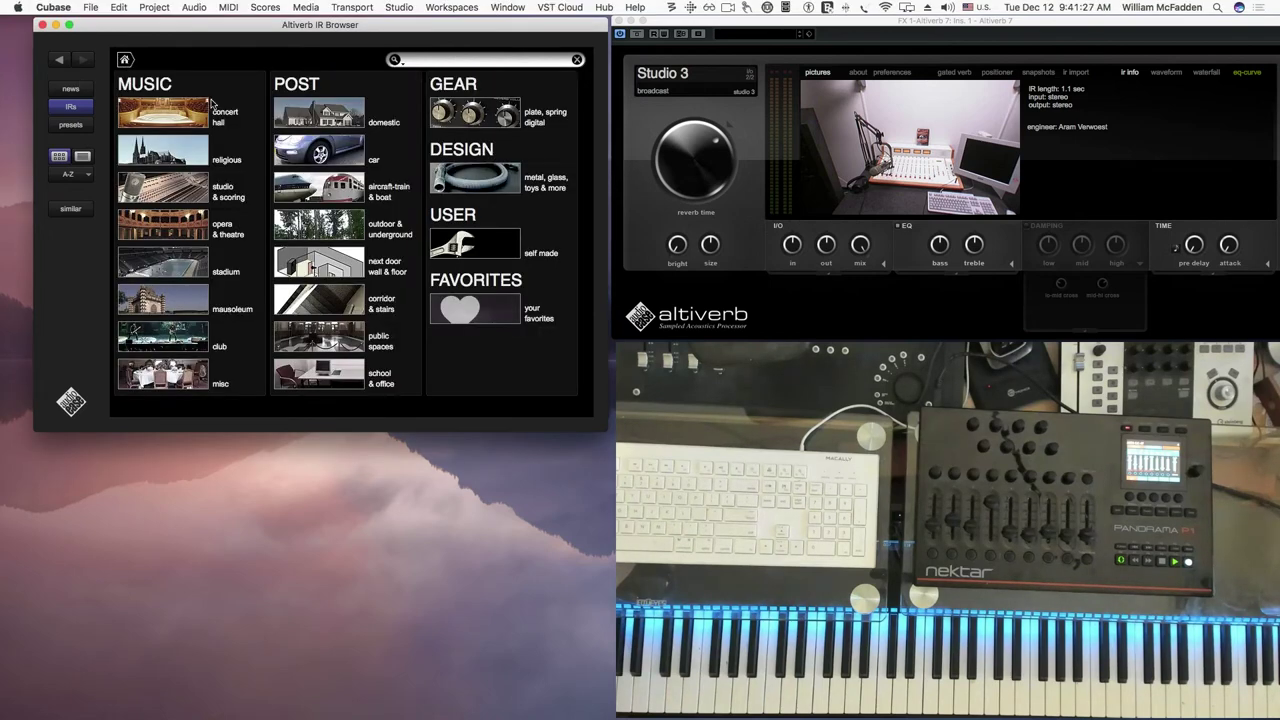
Load the 4.4-second Disney Hall concert hall reverb and move the plugin window to the upper left.
left_click(163, 119)
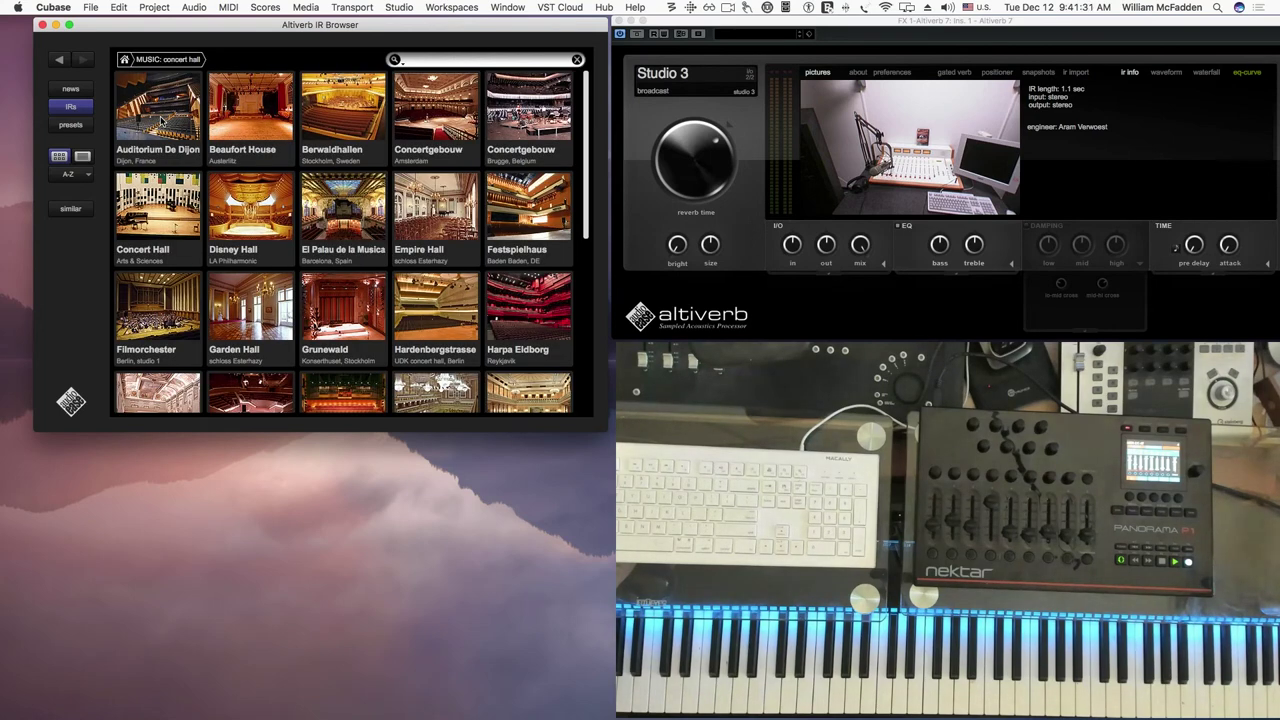
left_click(260, 233)
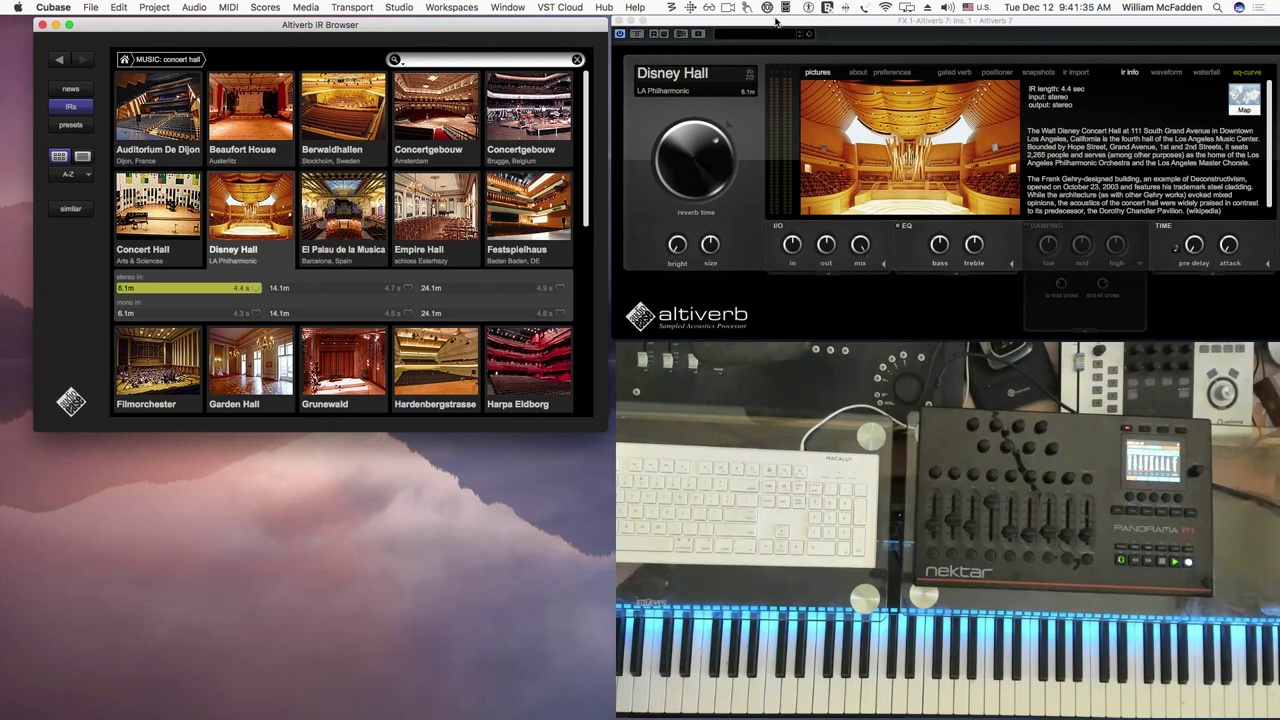
left_click_drag(776, 20, 221, 35)
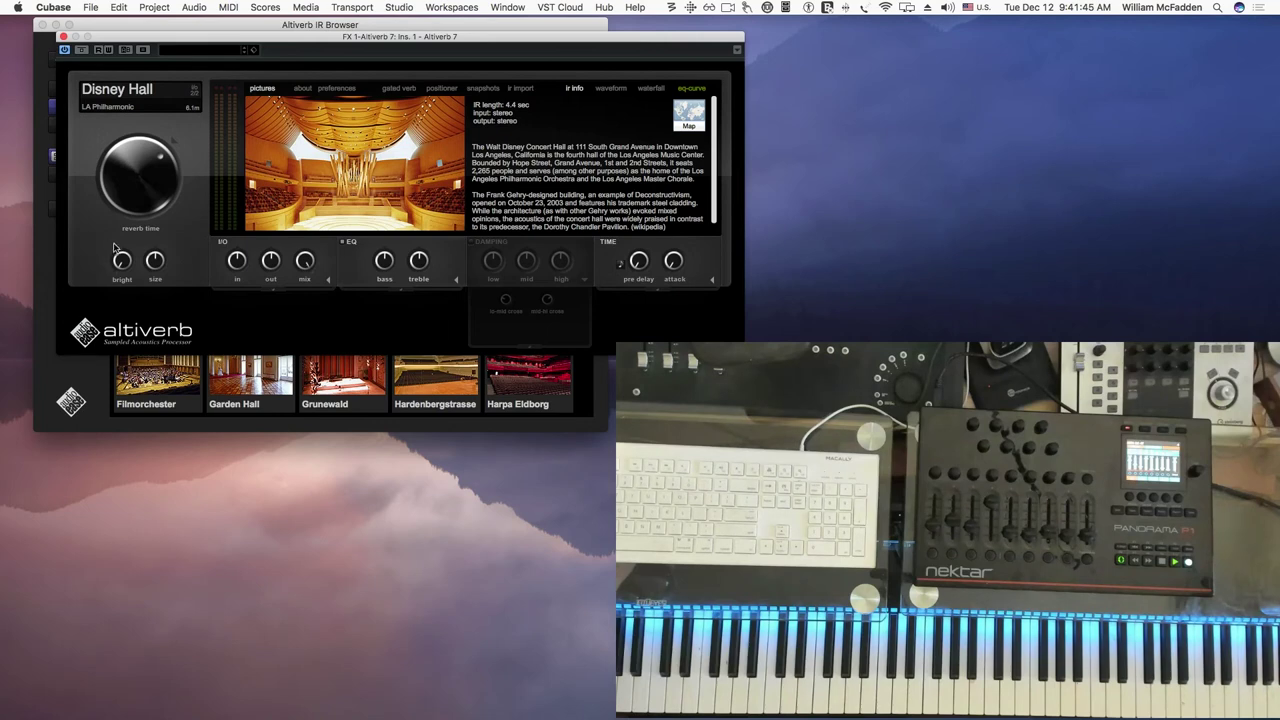
Check the brightness value, hide the damping settings, preview and hide the extended EQ settings, then show the test-sound options.
left_click(122, 265)
left_click(580, 283)
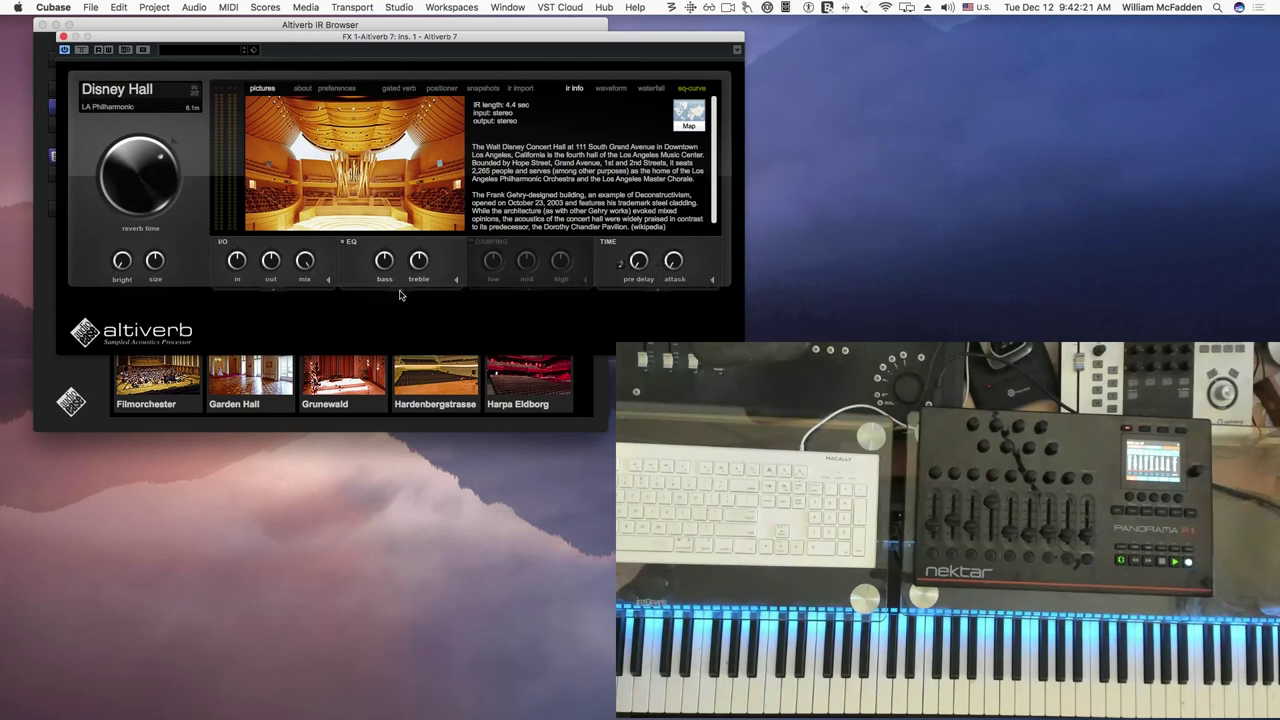
left_click(456, 283)
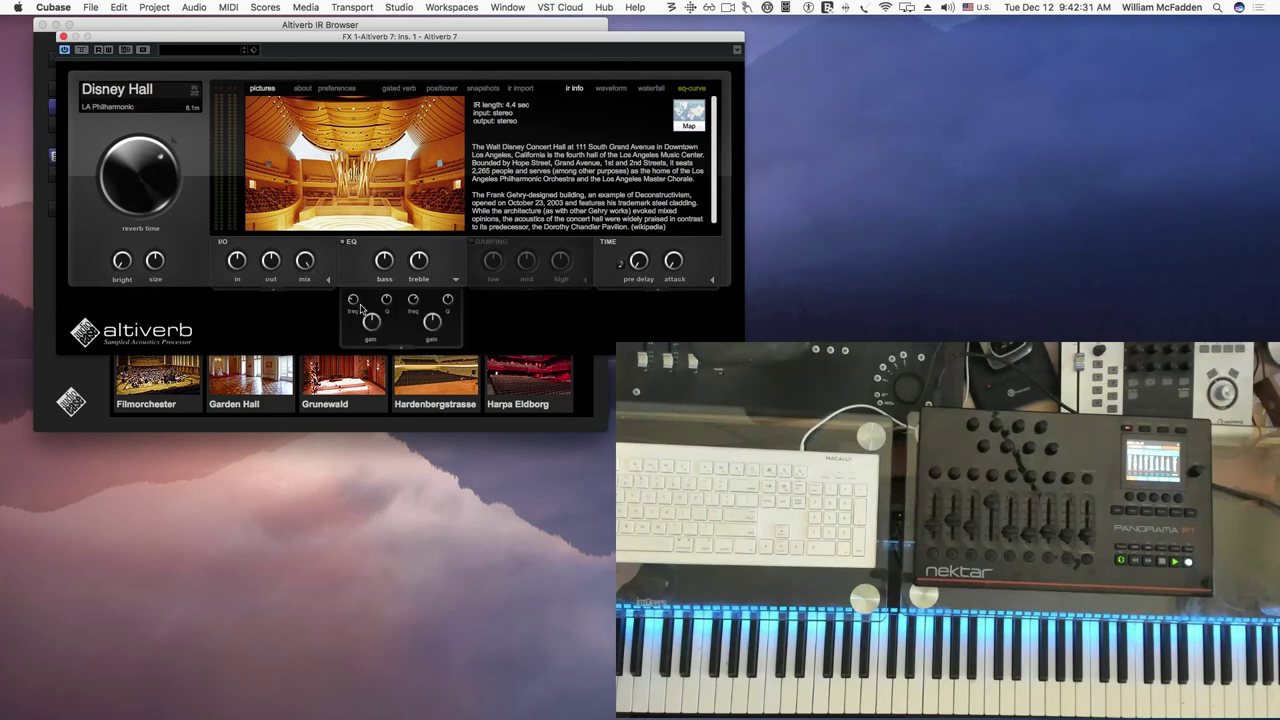
left_click(457, 283)
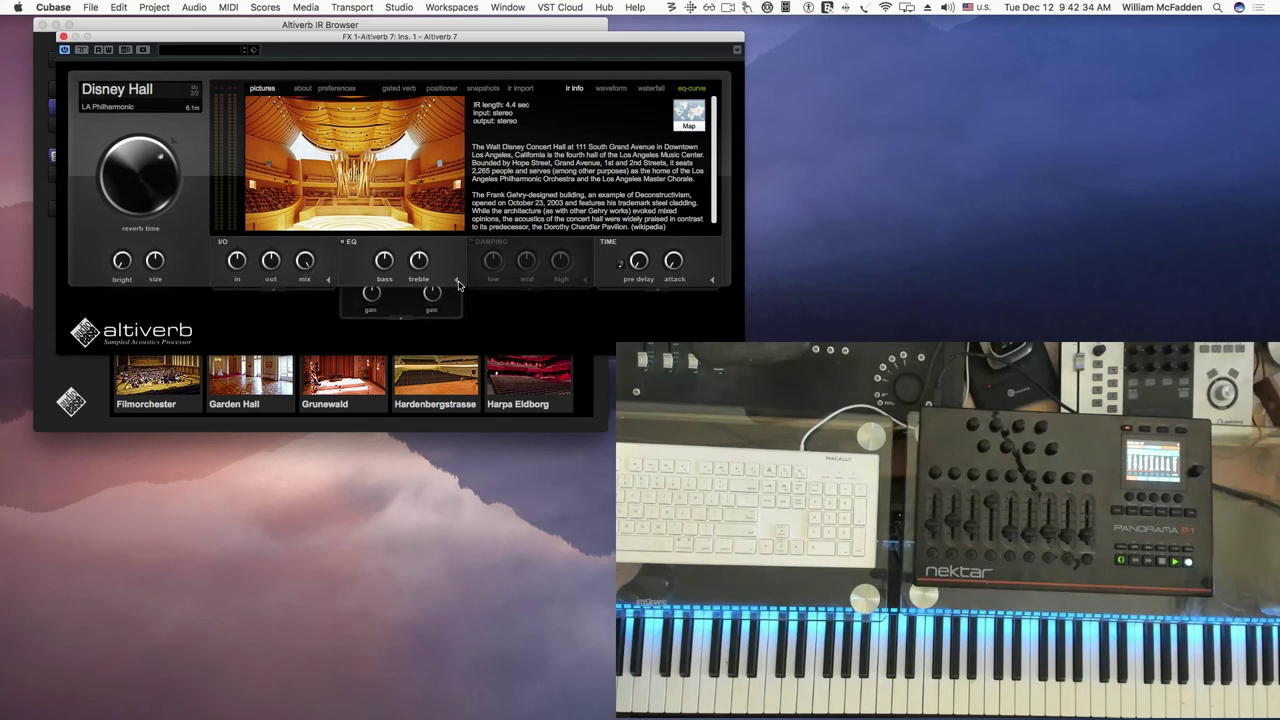
left_click(329, 283)
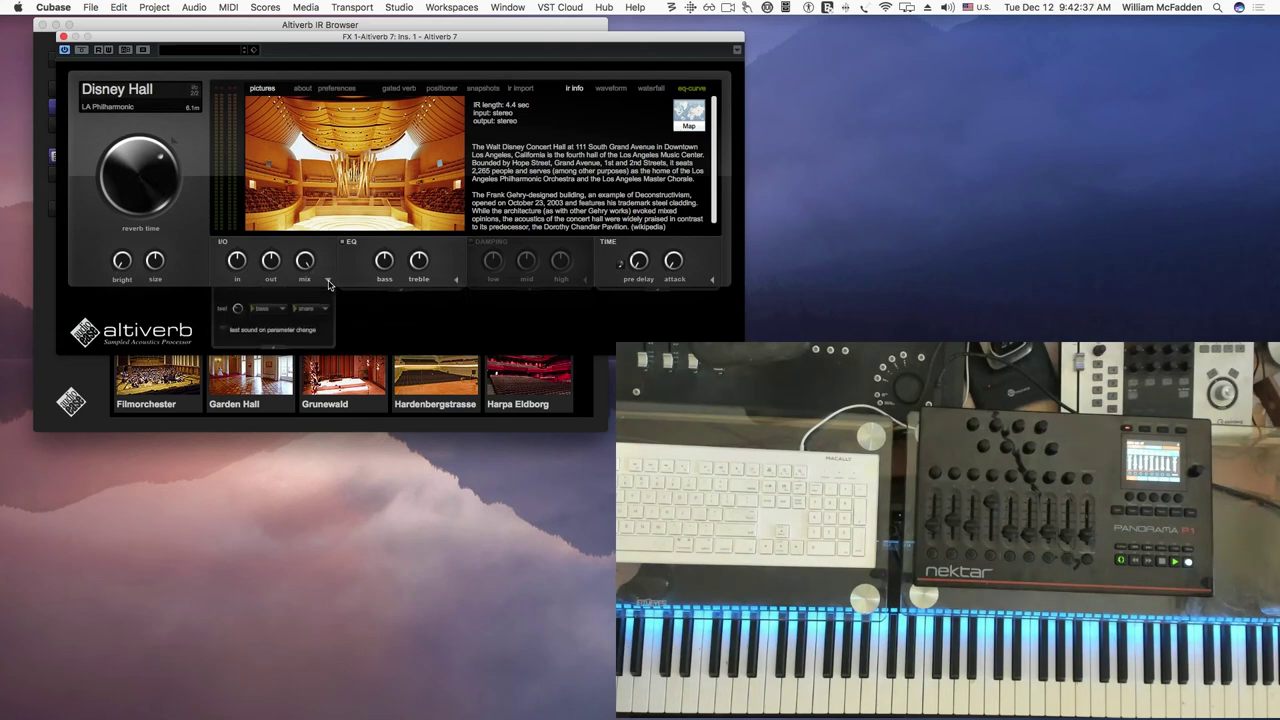
left_click(251, 309)
left_click(251, 310)
left_click(293, 313)
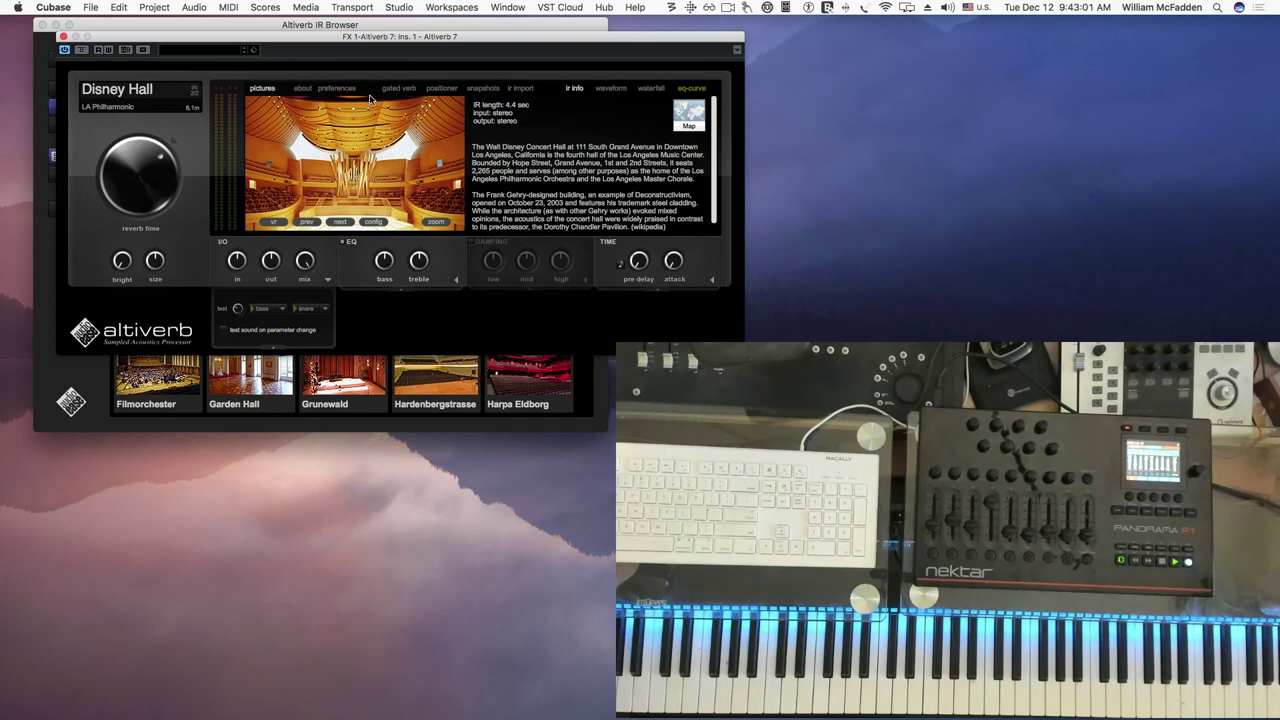
View the impulse response waveforms, the 3D waterfall plot and the Disney Hall venue info, then open the speaker positioner.
left_click(612, 90)
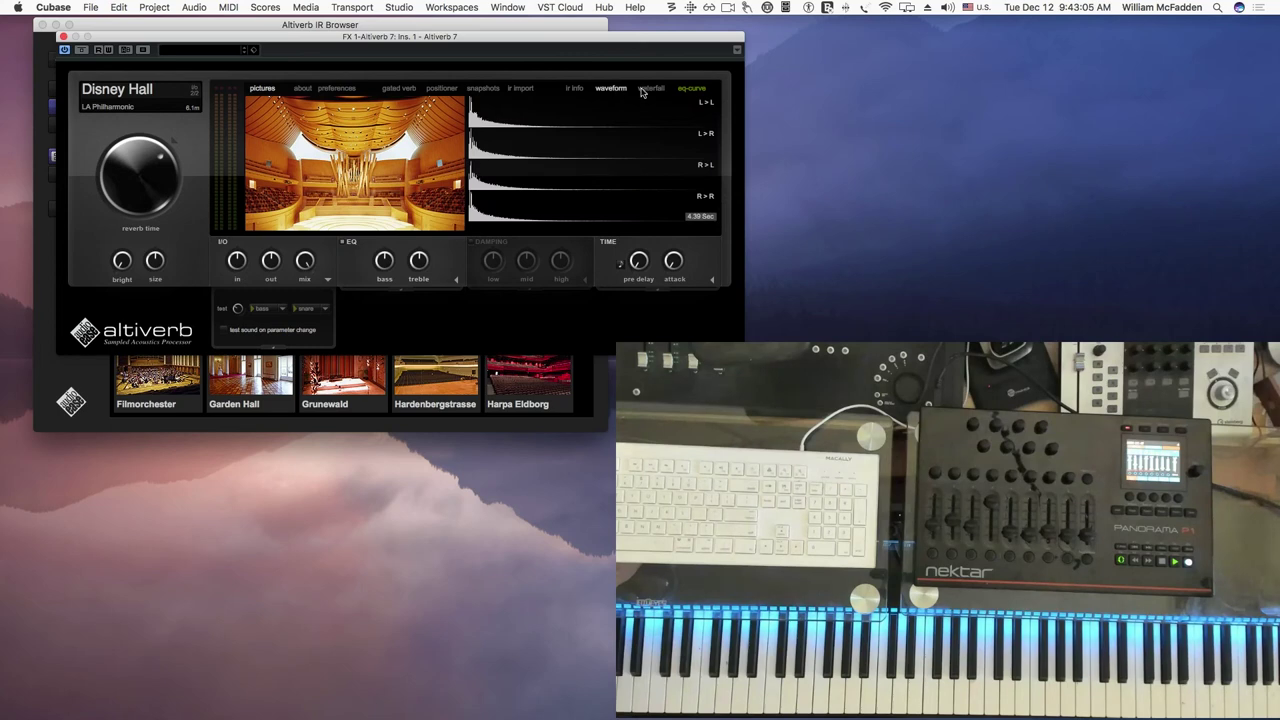
left_click(648, 90)
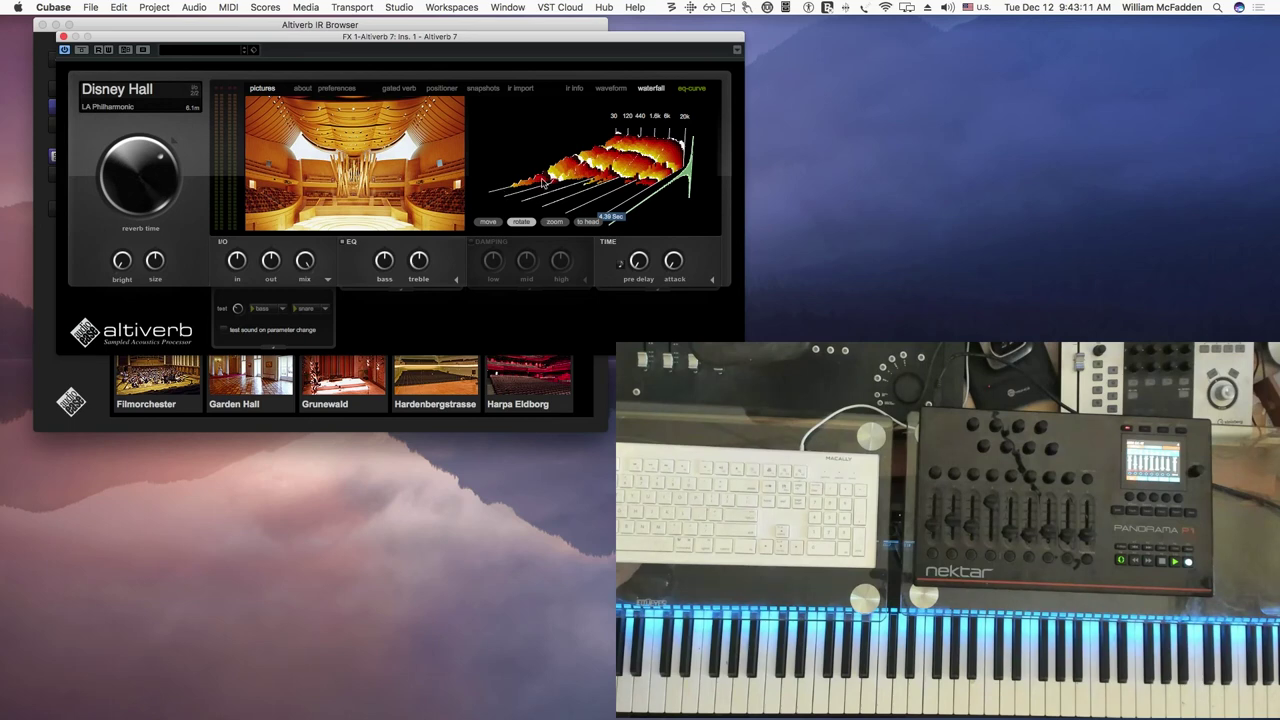
left_click(576, 90)
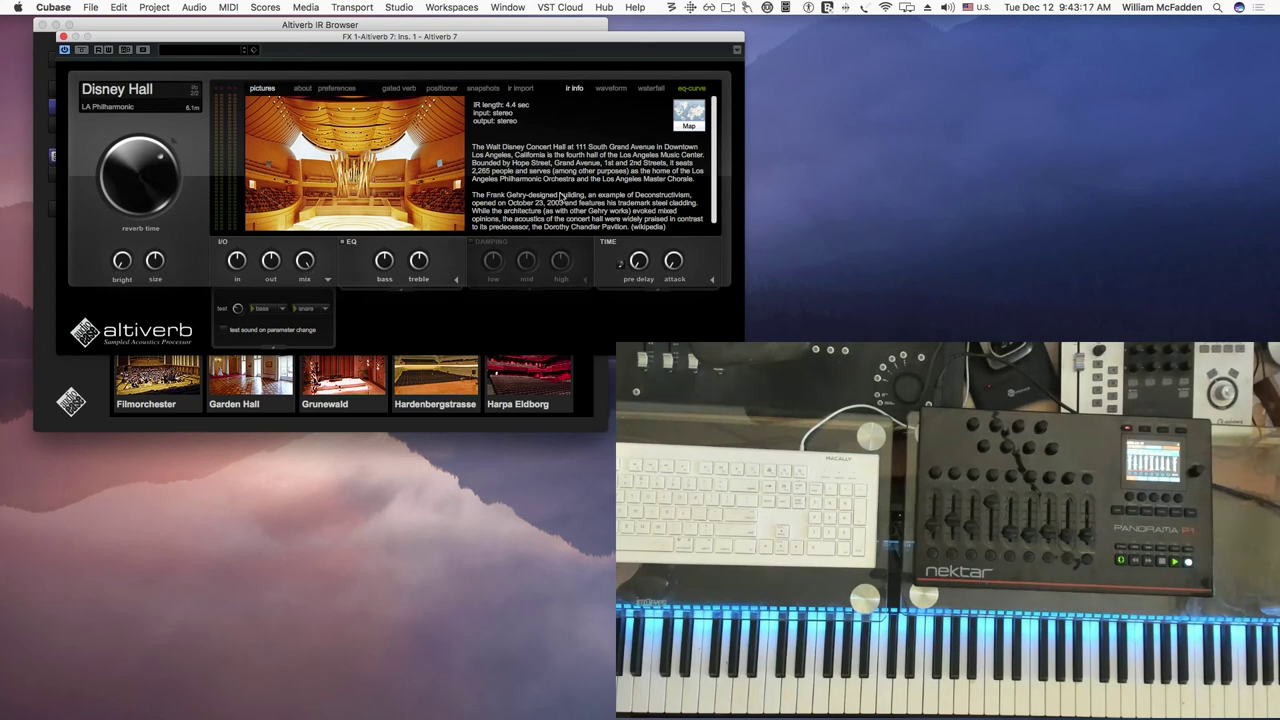
scroll(561, 195, "down", 2)
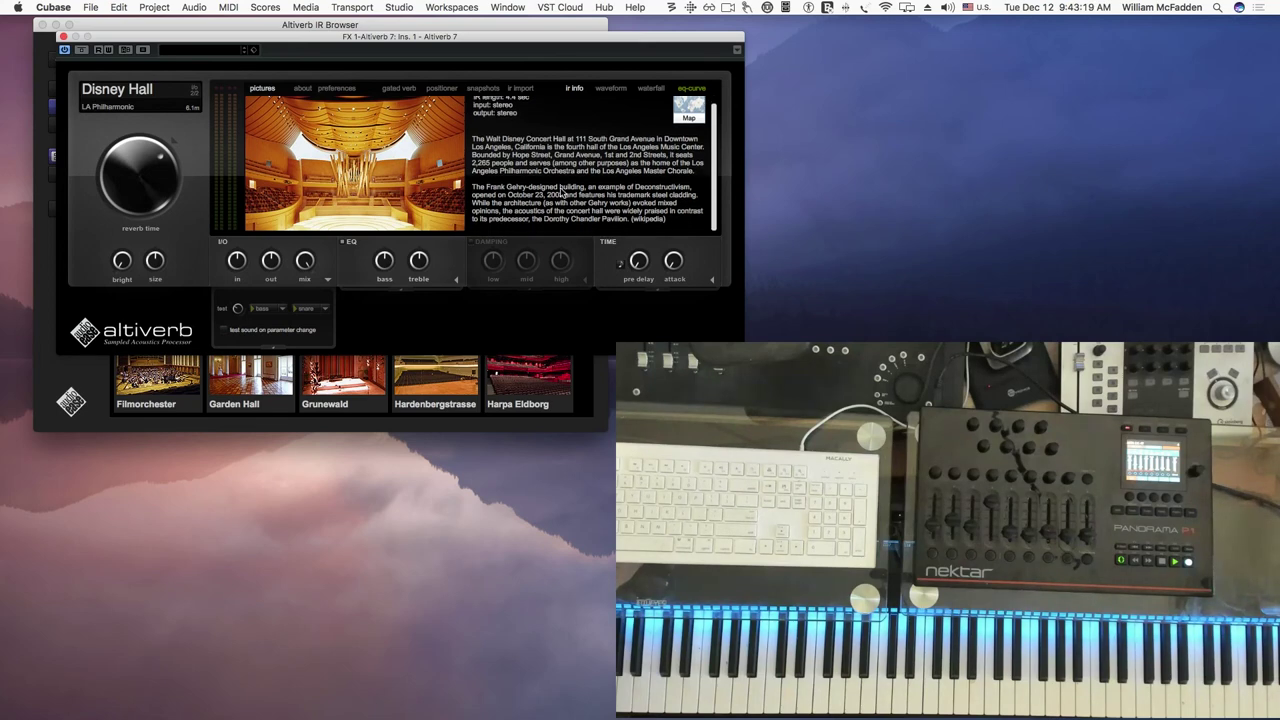
scroll(562, 192, "up", 2)
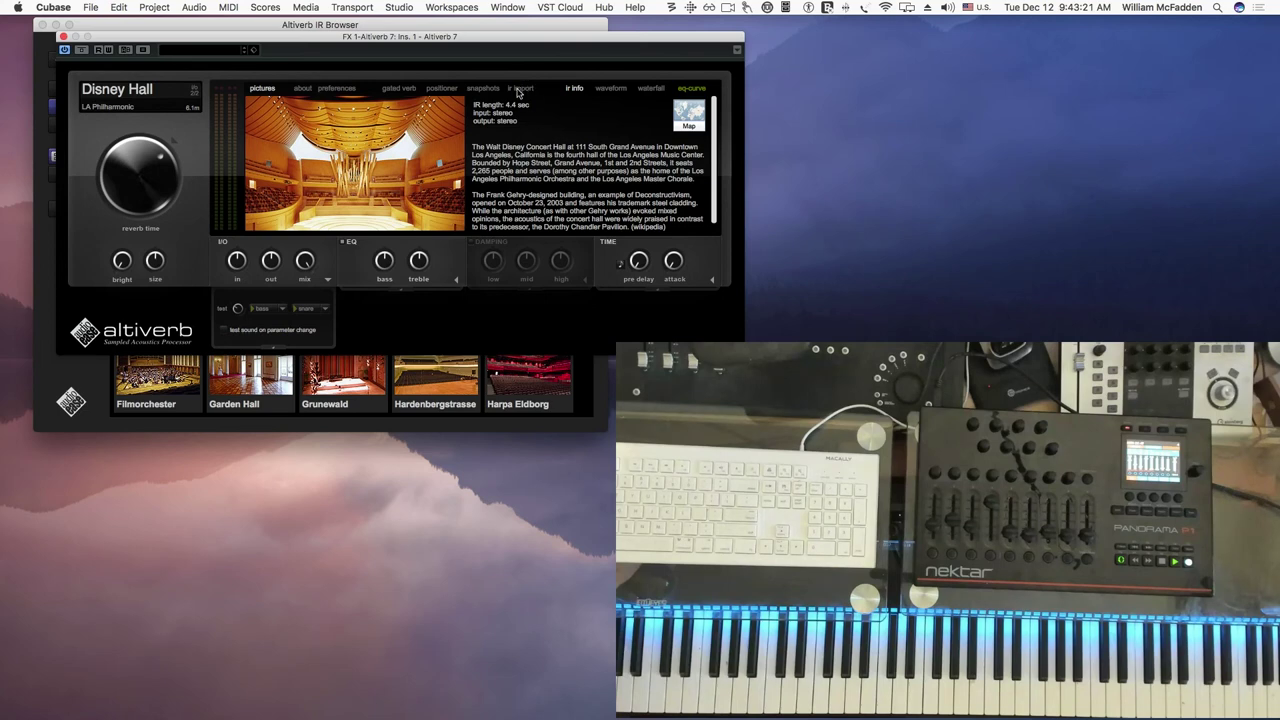
left_click(443, 91)
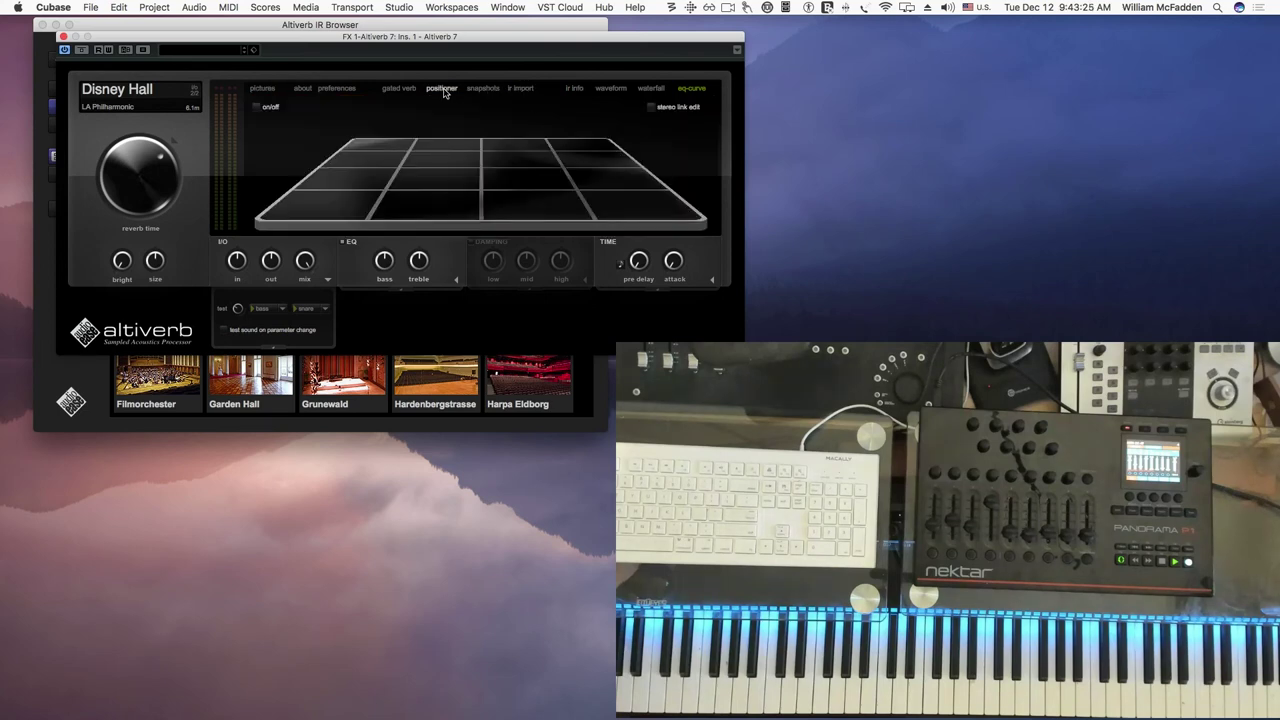
Turn on linked speaker positioning, spread the speakers wide at the room's rear, and move the plugin aside to reveal the IR browser.
left_click(650, 107)
left_click(256, 107)
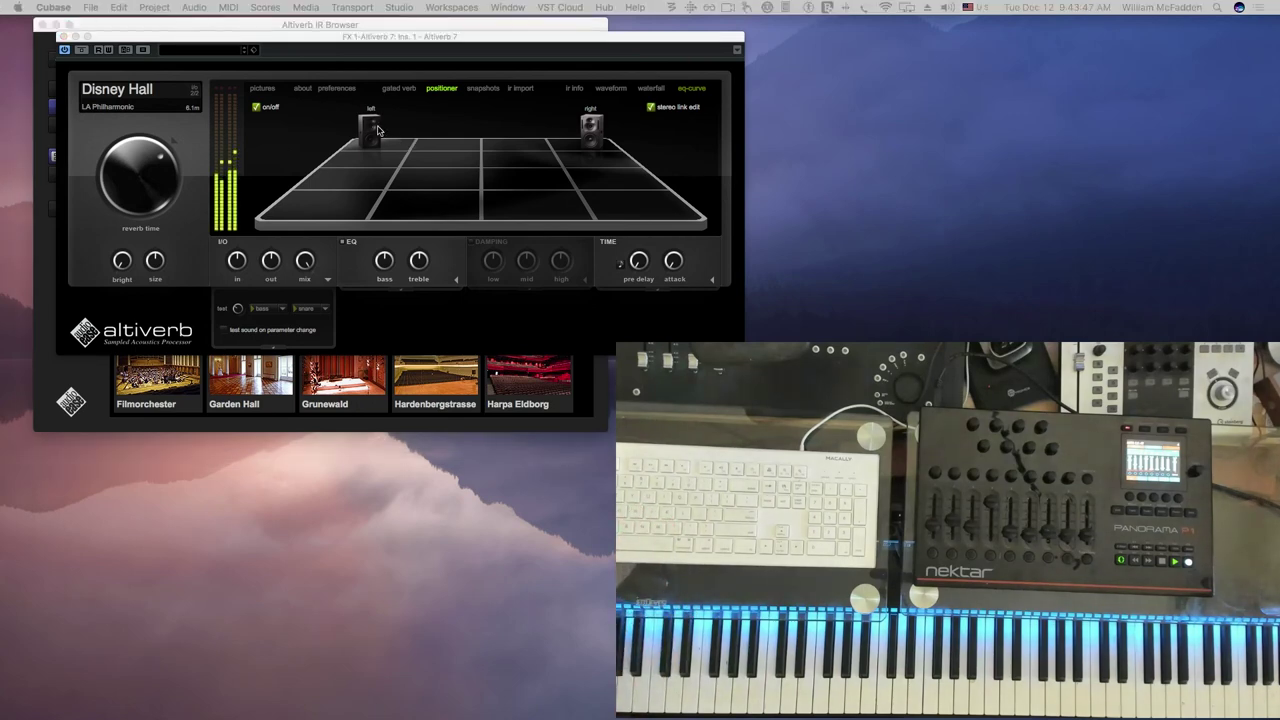
mouse_move(371, 130)
left_mouse_down()
mouse_move(350, 161)
mouse_move(385, 200)
mouse_move(483, 213)
mouse_move(305, 216)
mouse_move(303, 118)
left_mouse_up()
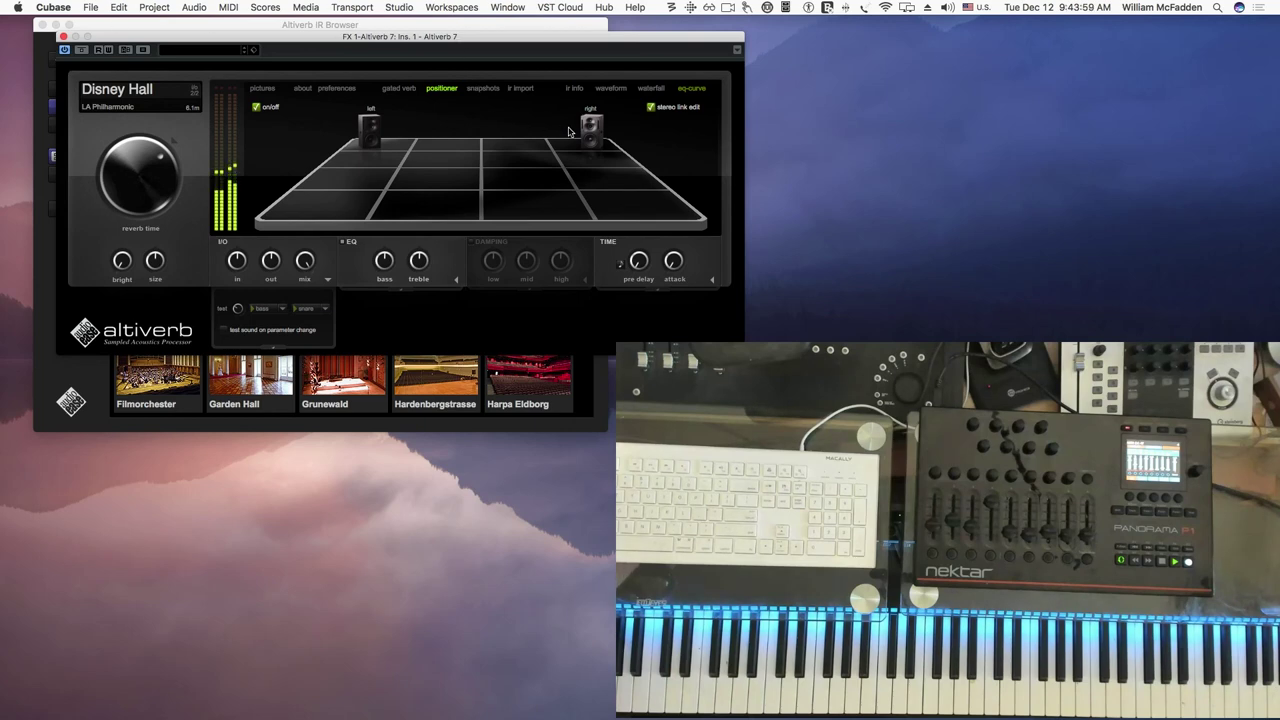
mouse_move(586, 127)
left_mouse_down()
mouse_move(653, 208)
mouse_move(478, 225)
left_mouse_up()
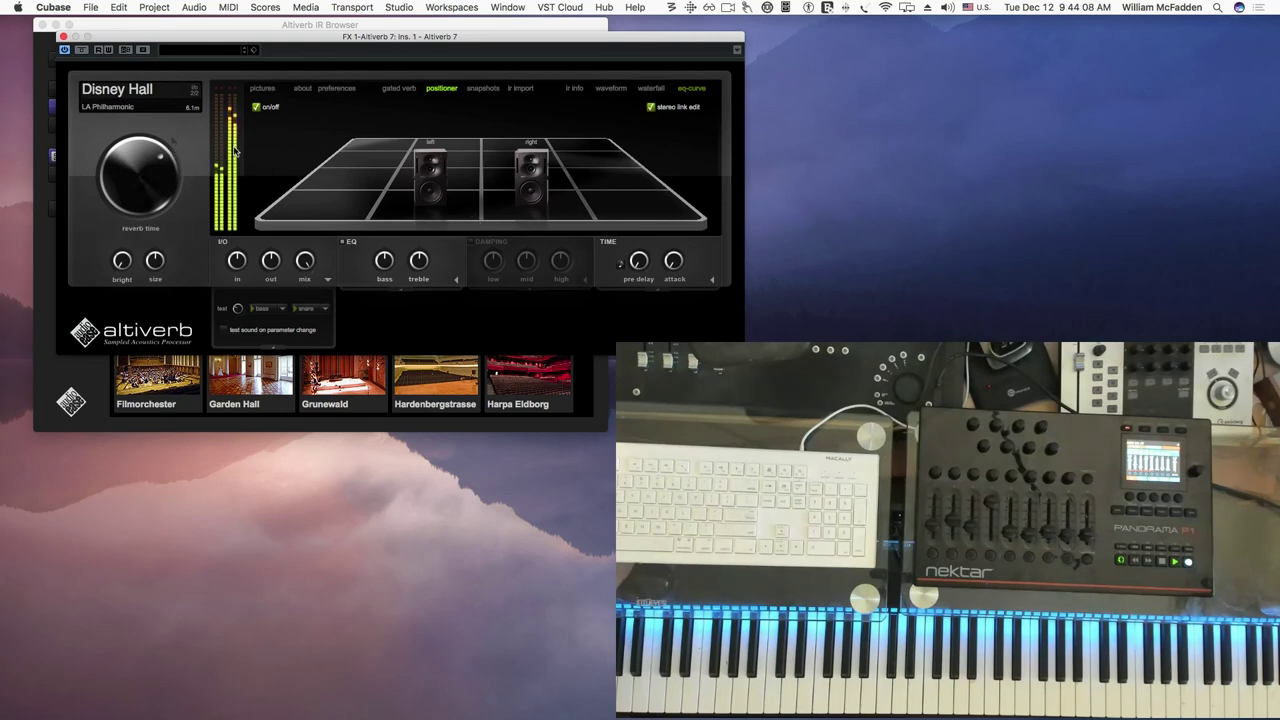
mouse_move(426, 178)
left_mouse_down()
mouse_move(292, 188)
mouse_move(327, 124)
left_mouse_up()
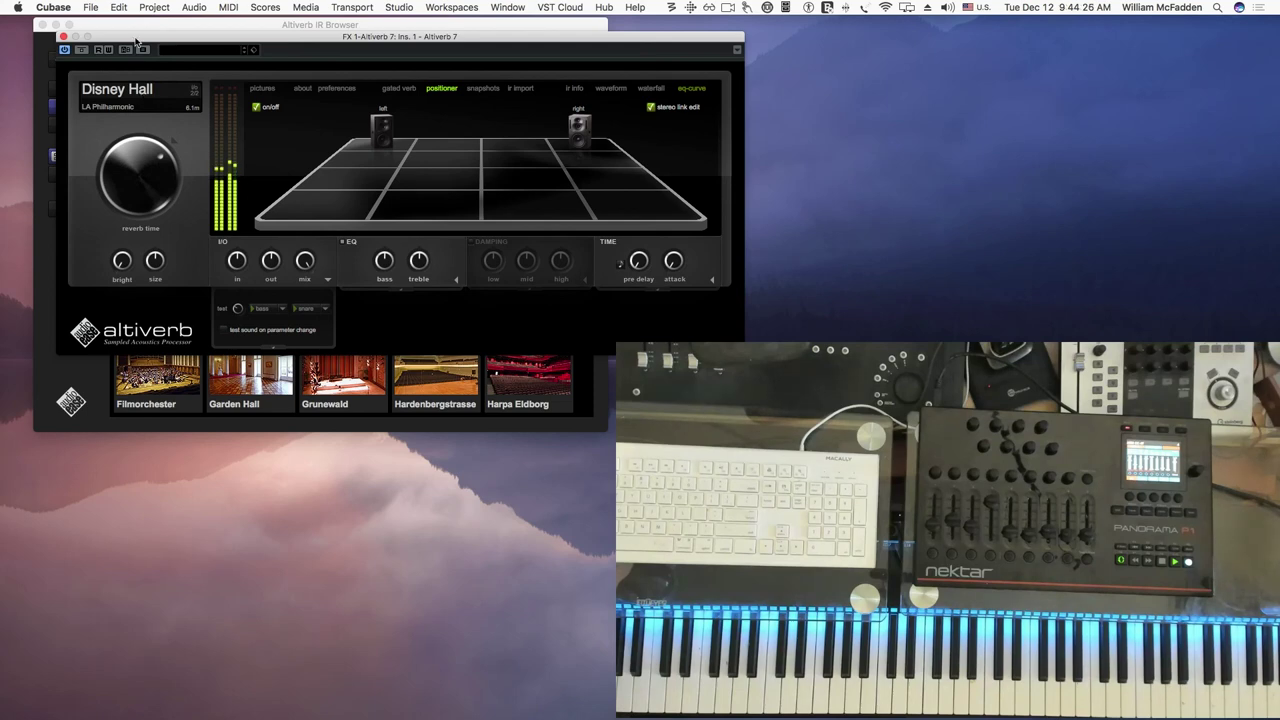
mouse_move(135, 42)
left_mouse_down()
mouse_move(214, 206)
mouse_move(500, 57)
mouse_move(716, 6)
left_mouse_up()
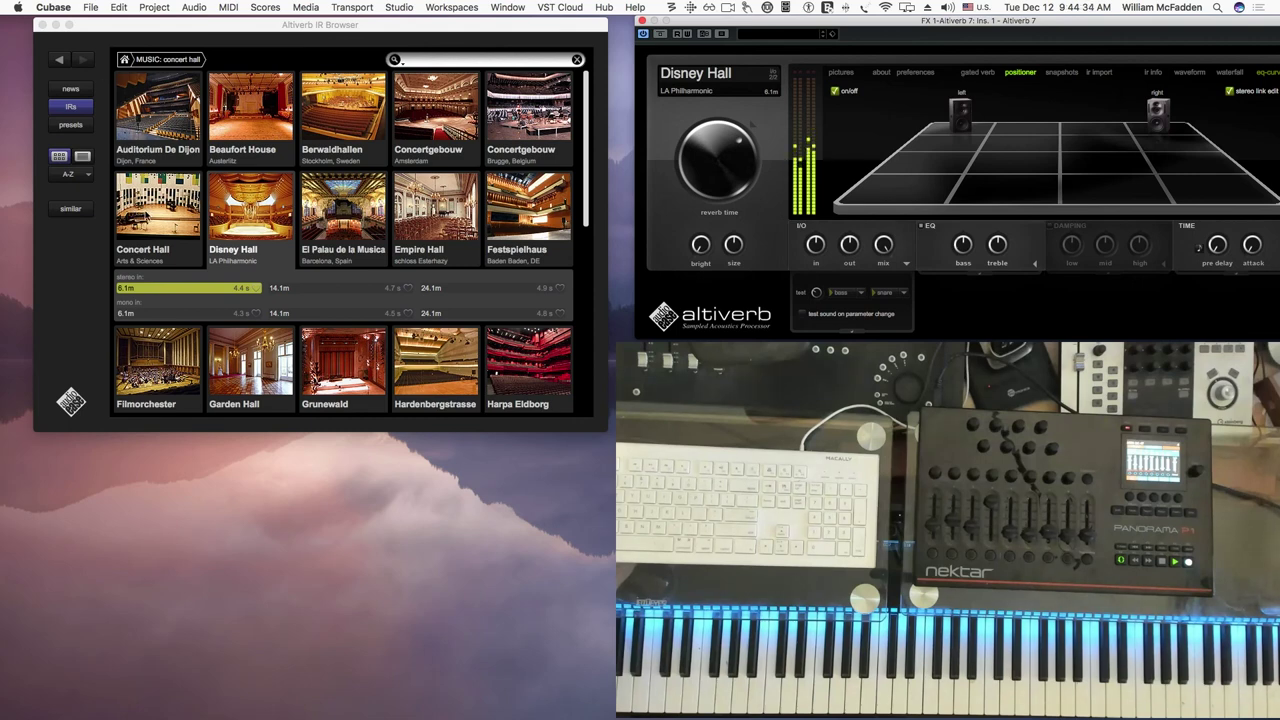
Load Concert Hall, then open the studio & scoring collection and try Cello Studios Live room 1 and Chapel Studio.
left_click(145, 213)
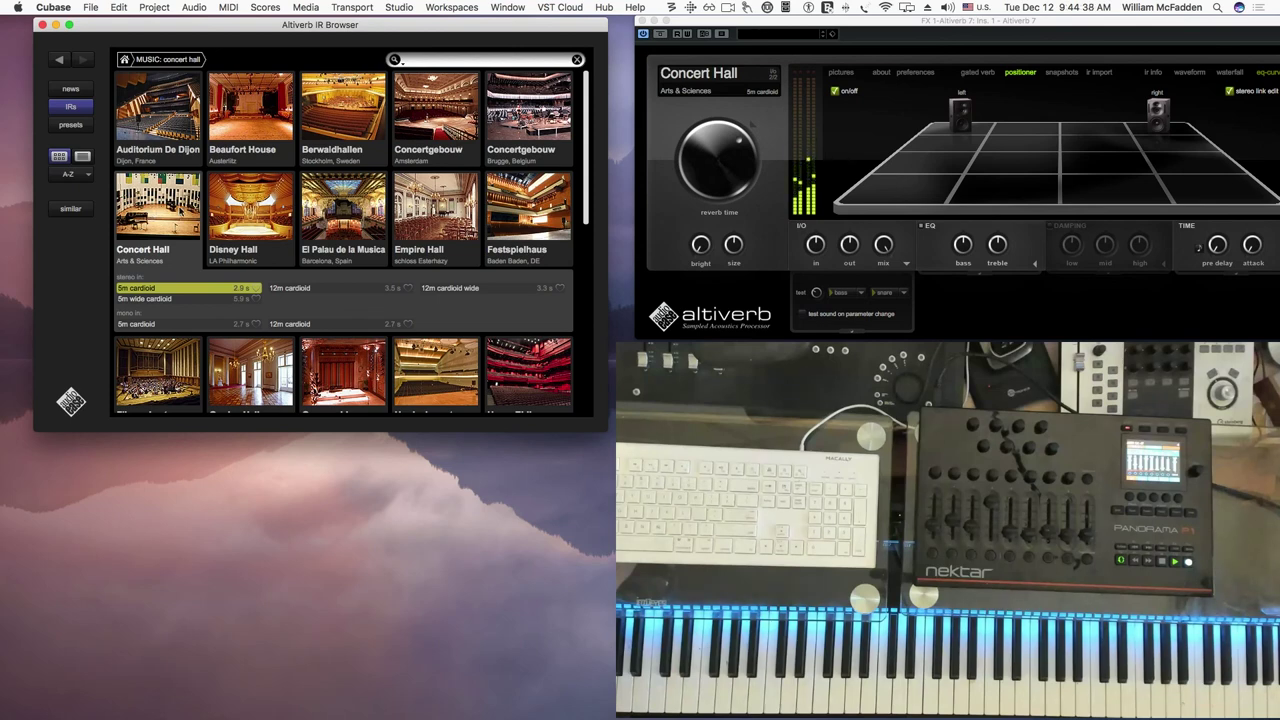
left_click(124, 61)
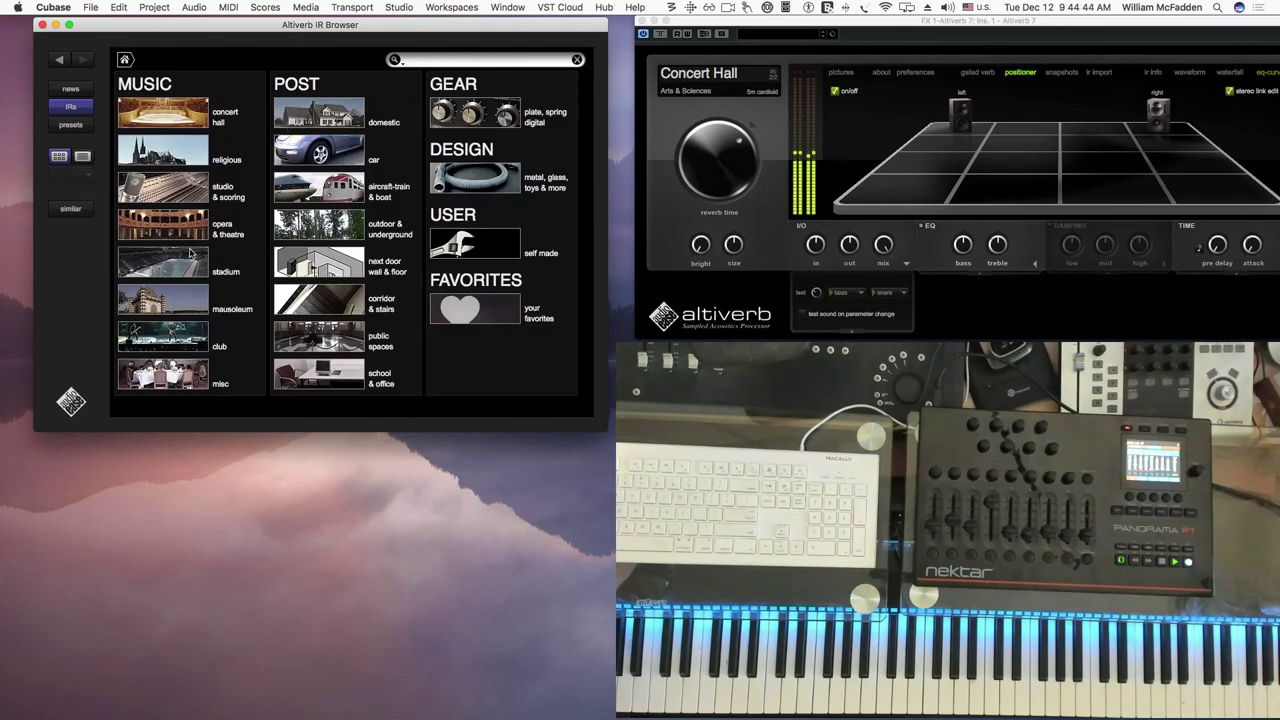
left_click(167, 187)
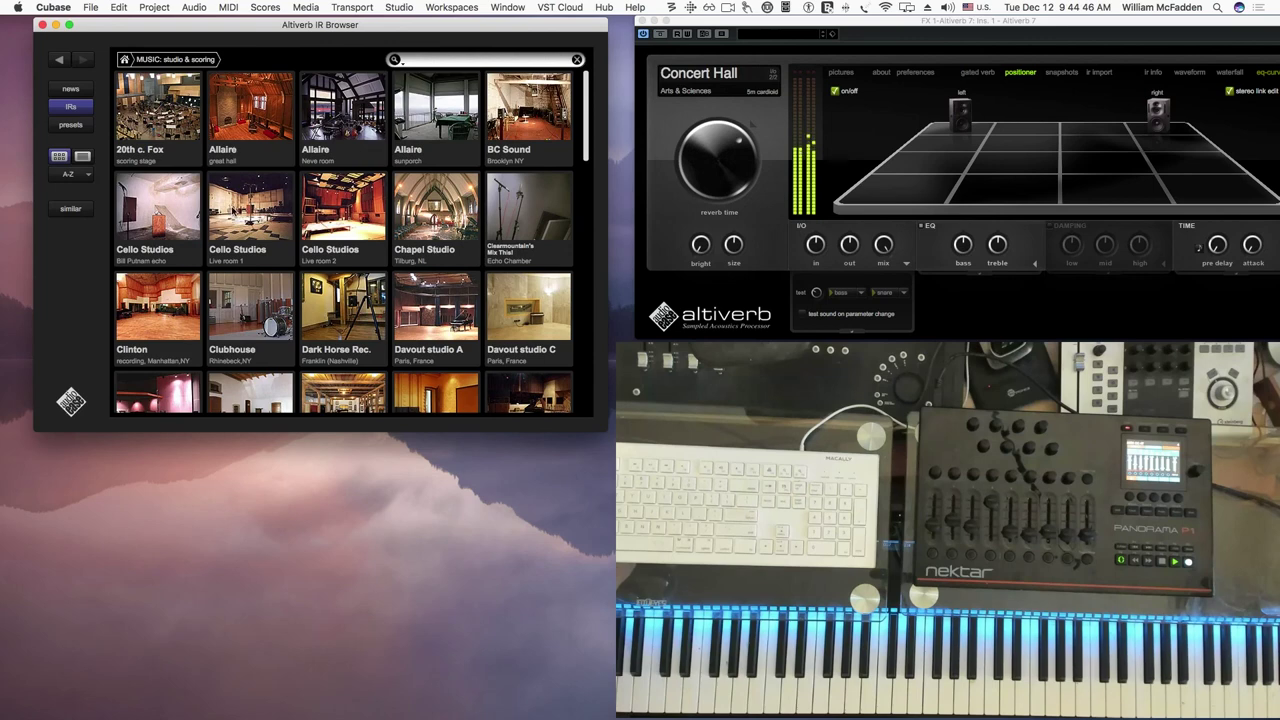
left_click(250, 215)
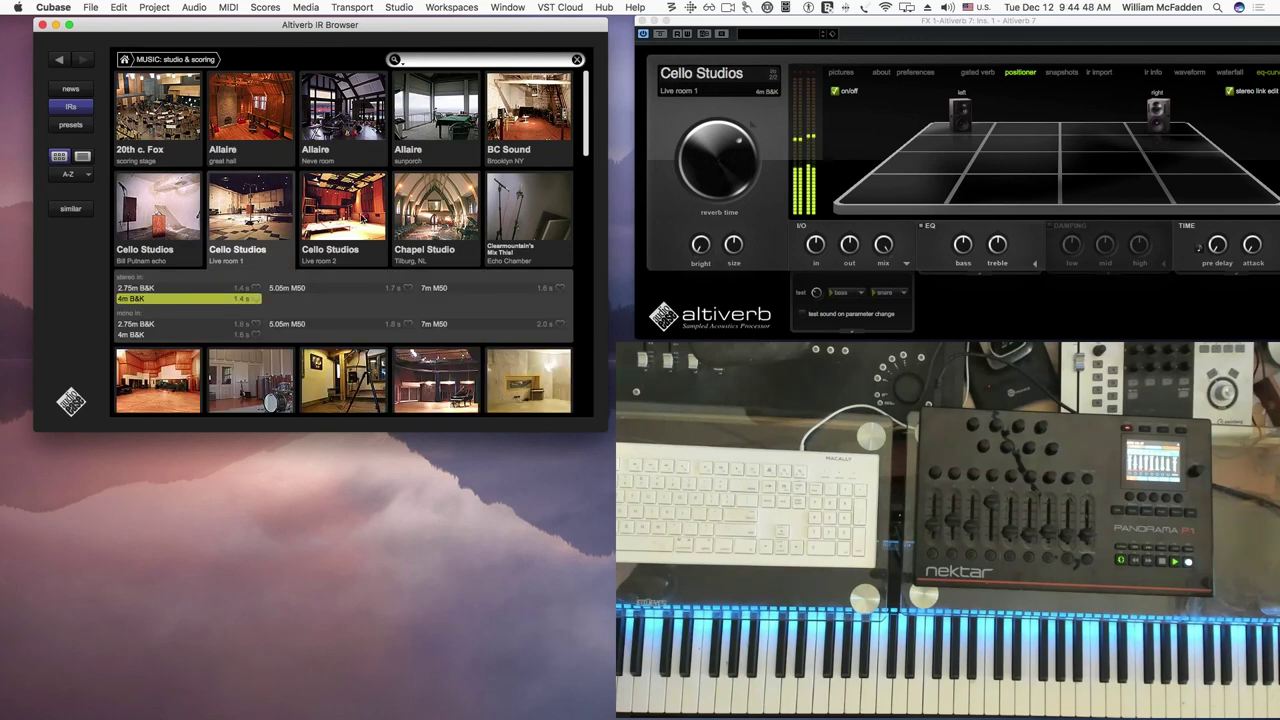
left_click(401, 217)
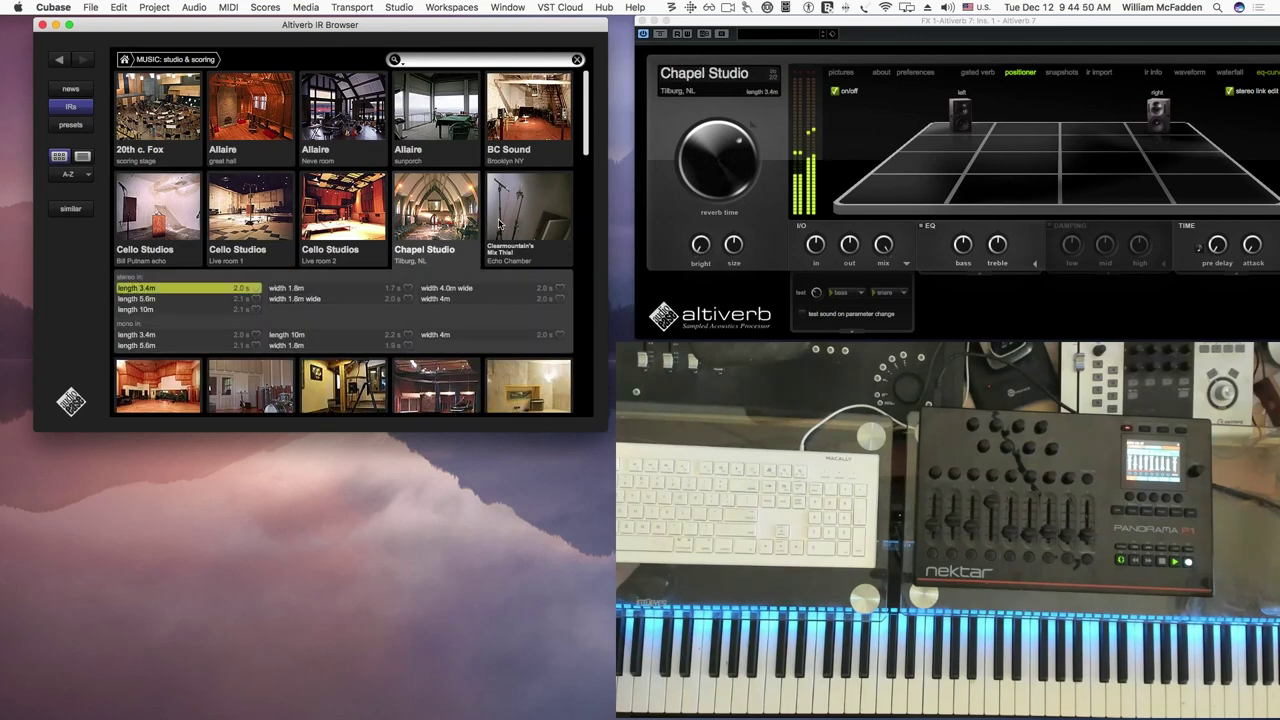
Audition BC Sound, 20th c. Fox, Clubhouse and Dark Horse, ending on Davout studio A's 9.8m IR.
left_click(531, 102)
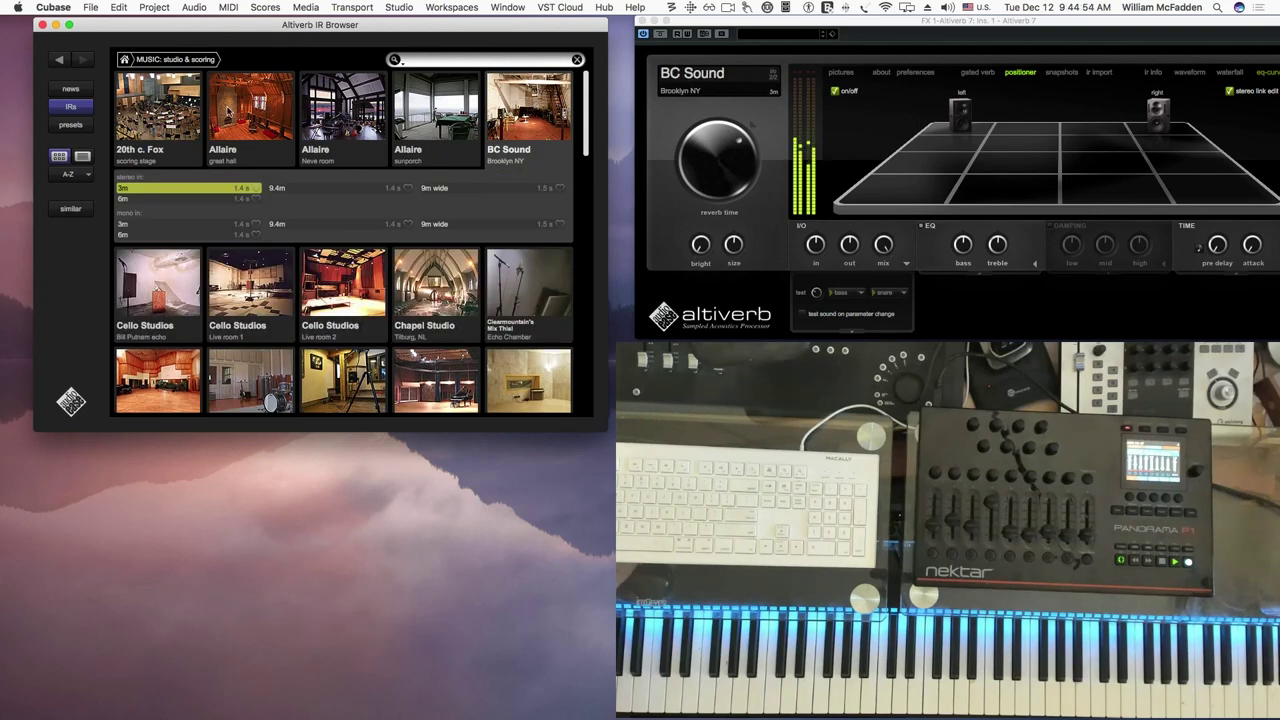
left_click(157, 108)
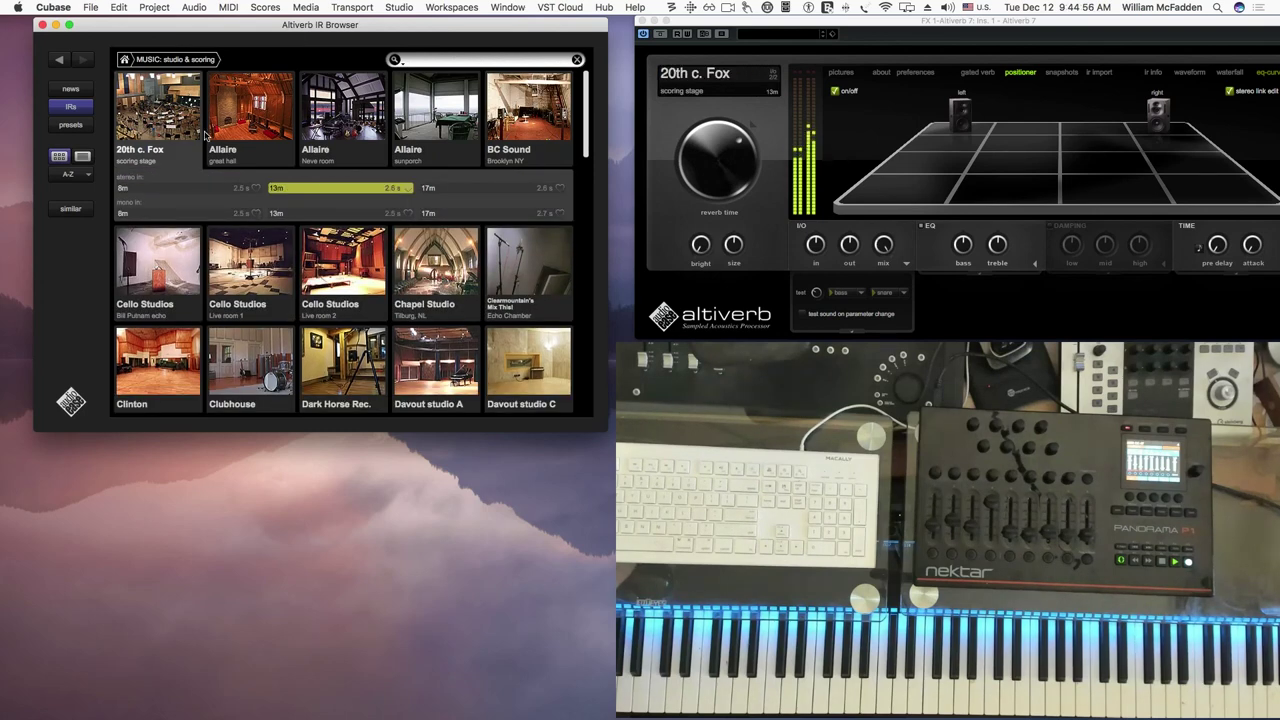
left_click(237, 359)
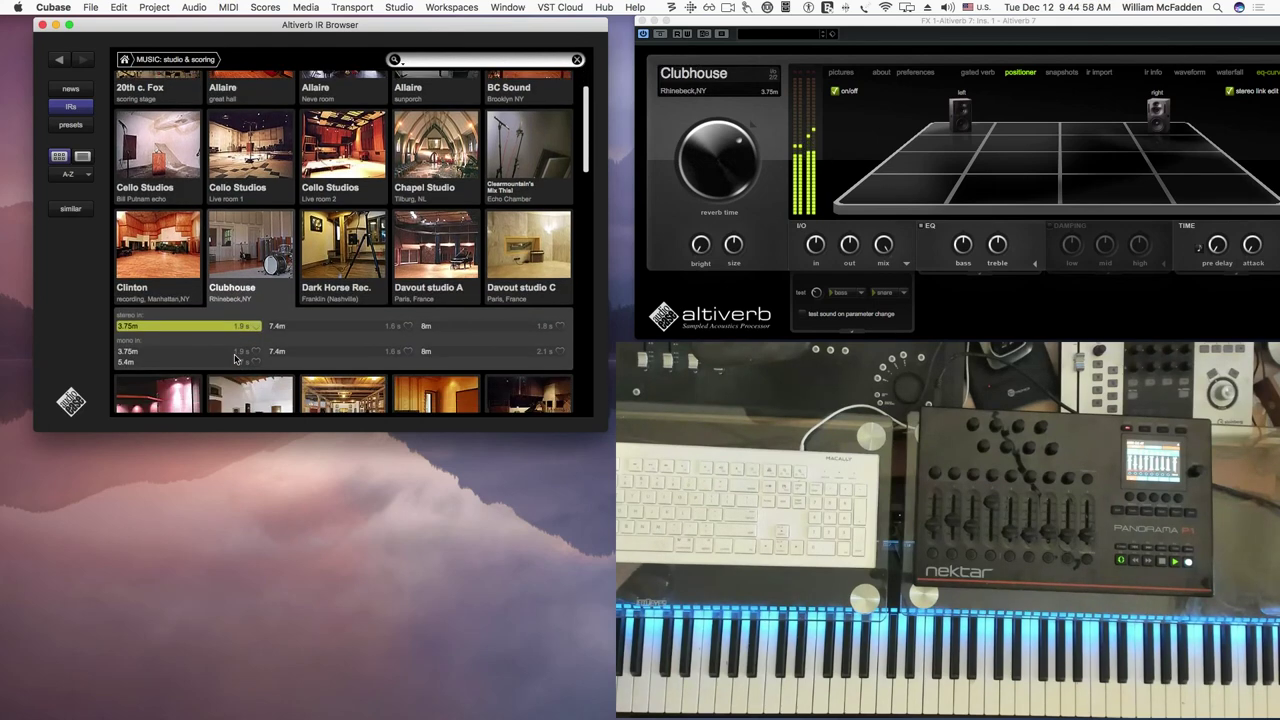
left_click(337, 262)
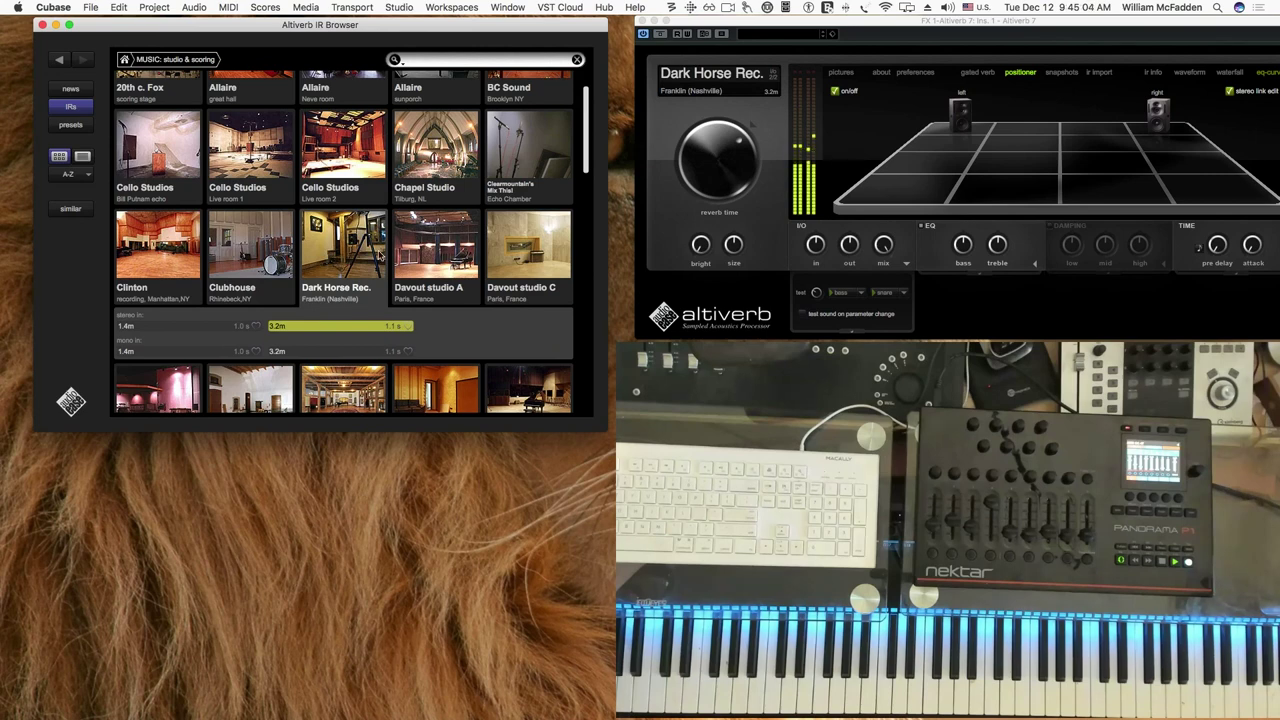
left_click(424, 253)
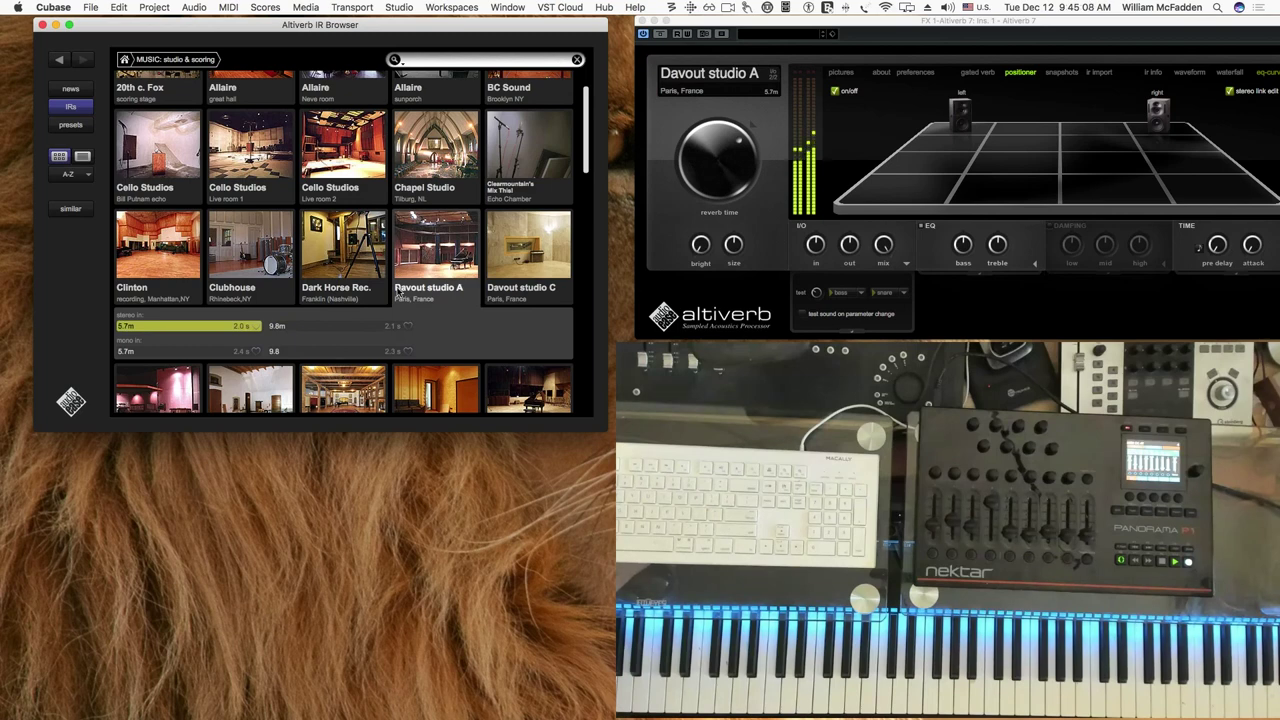
left_click(342, 330)
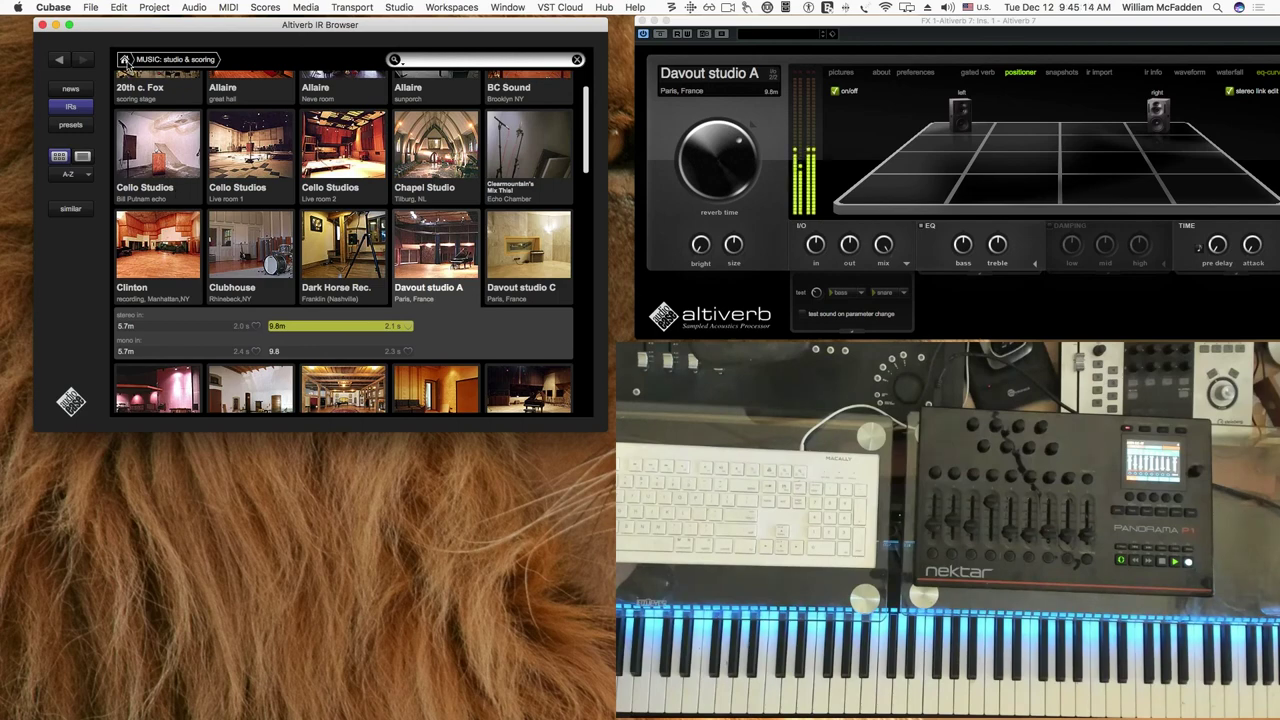
Open the mausoleum collection and audition The Great Pyramid Kings Chamber, Gol Gumbaz, then the Vigeland mausoleum.
left_click(125, 60)
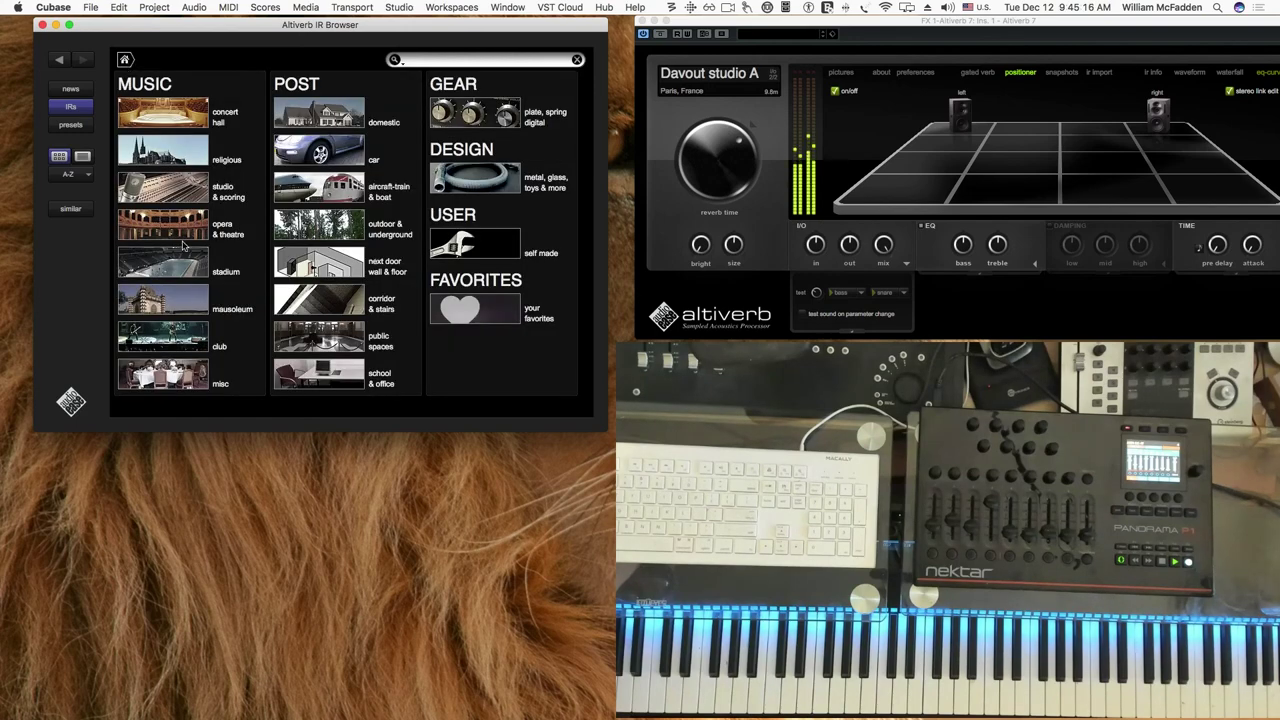
left_click(186, 308)
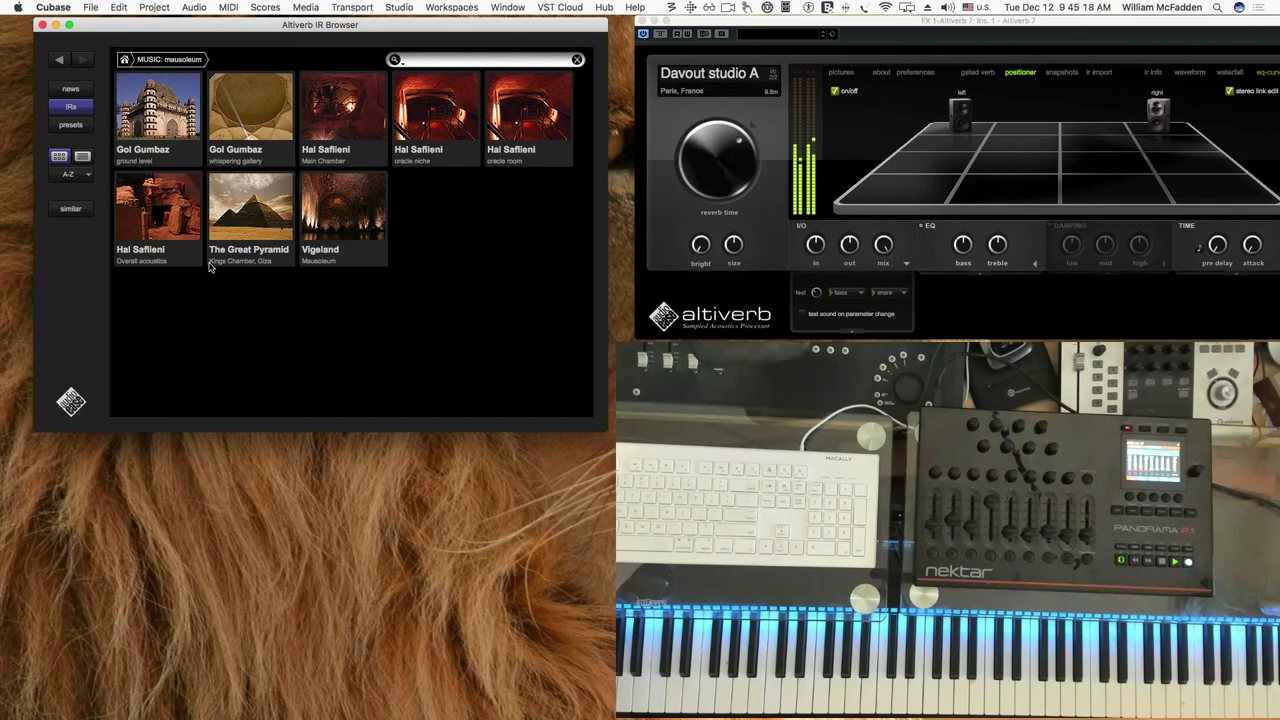
left_click(240, 224)
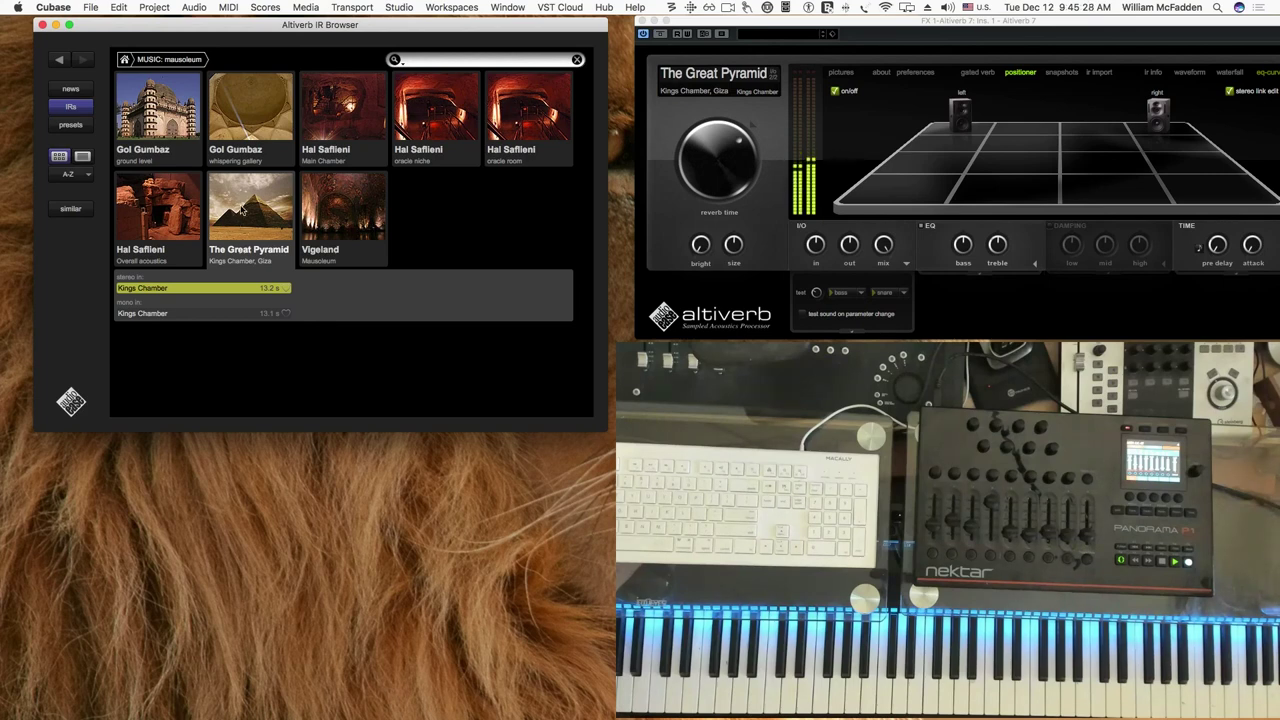
left_click(243, 112)
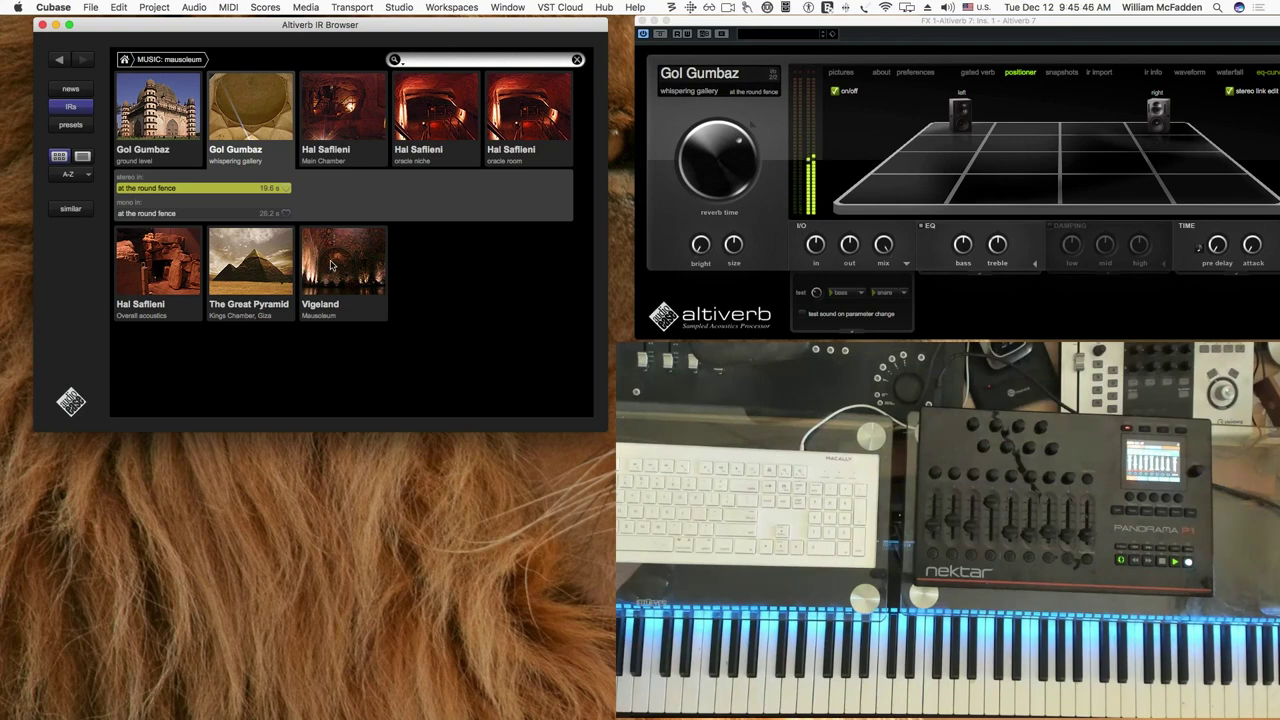
left_click(332, 265)
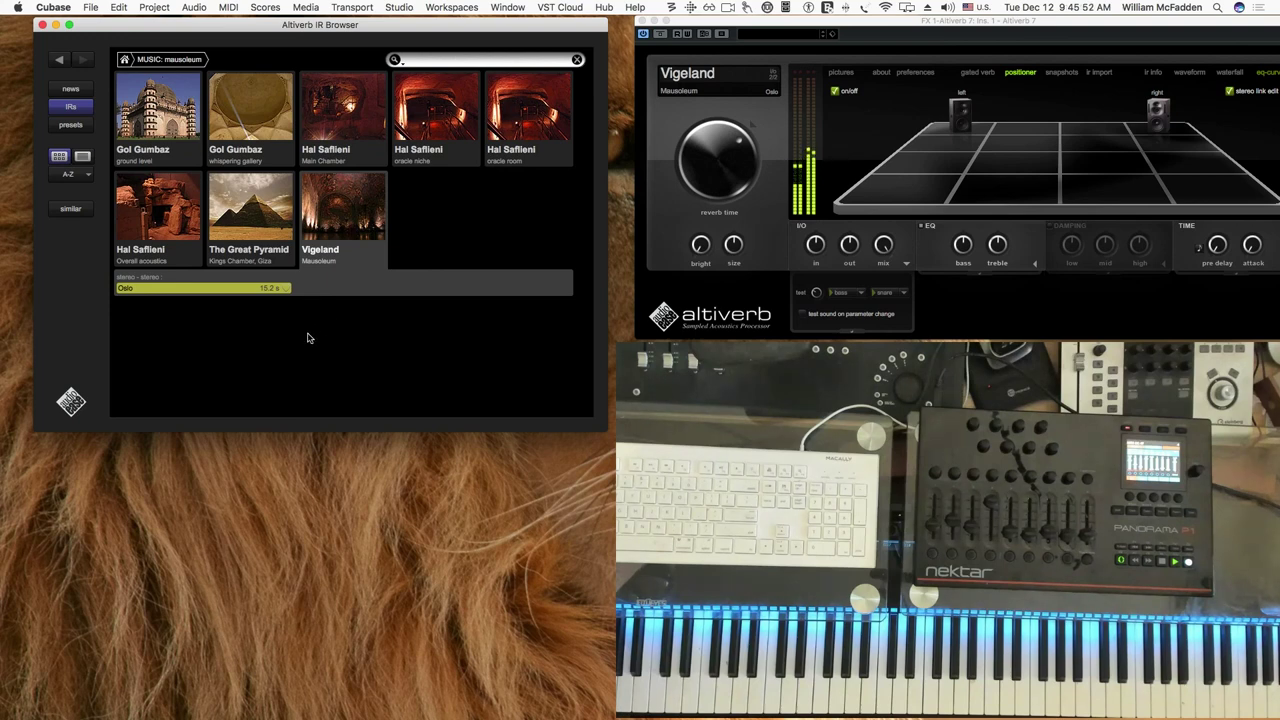
Go back to the IR browser's home category overview, keeping Vigeland loaded.
left_click(126, 60)
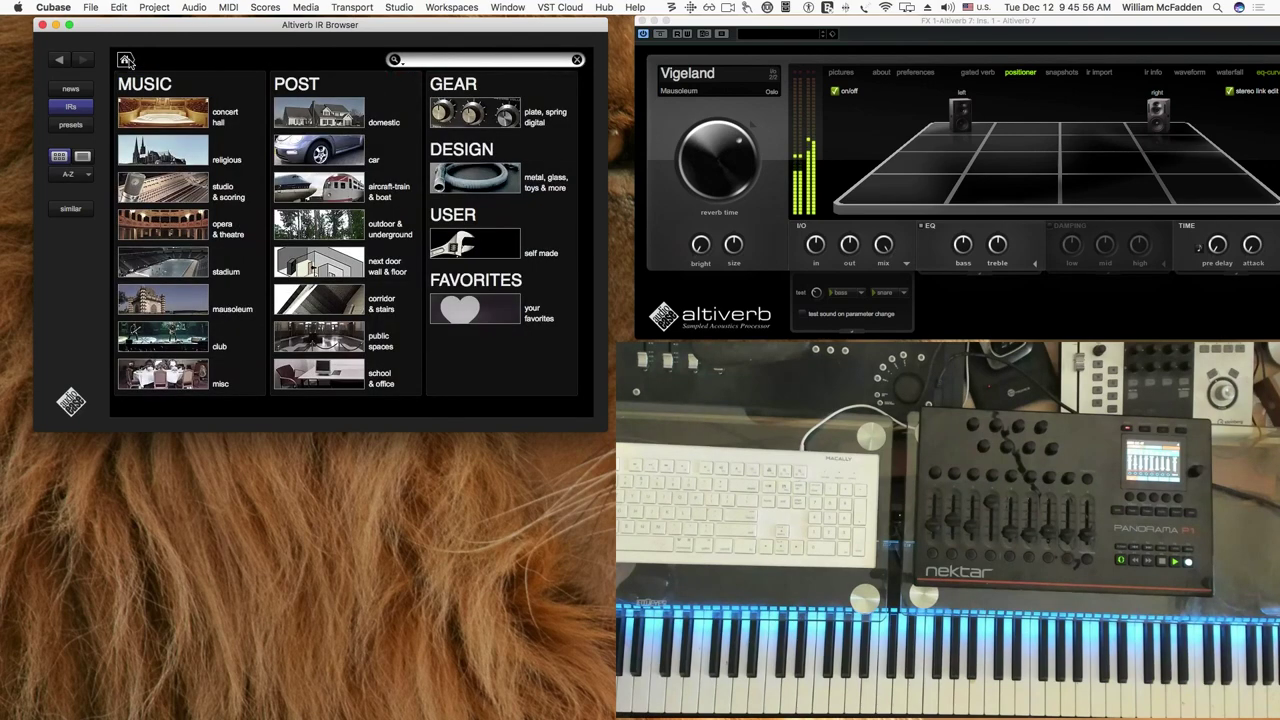